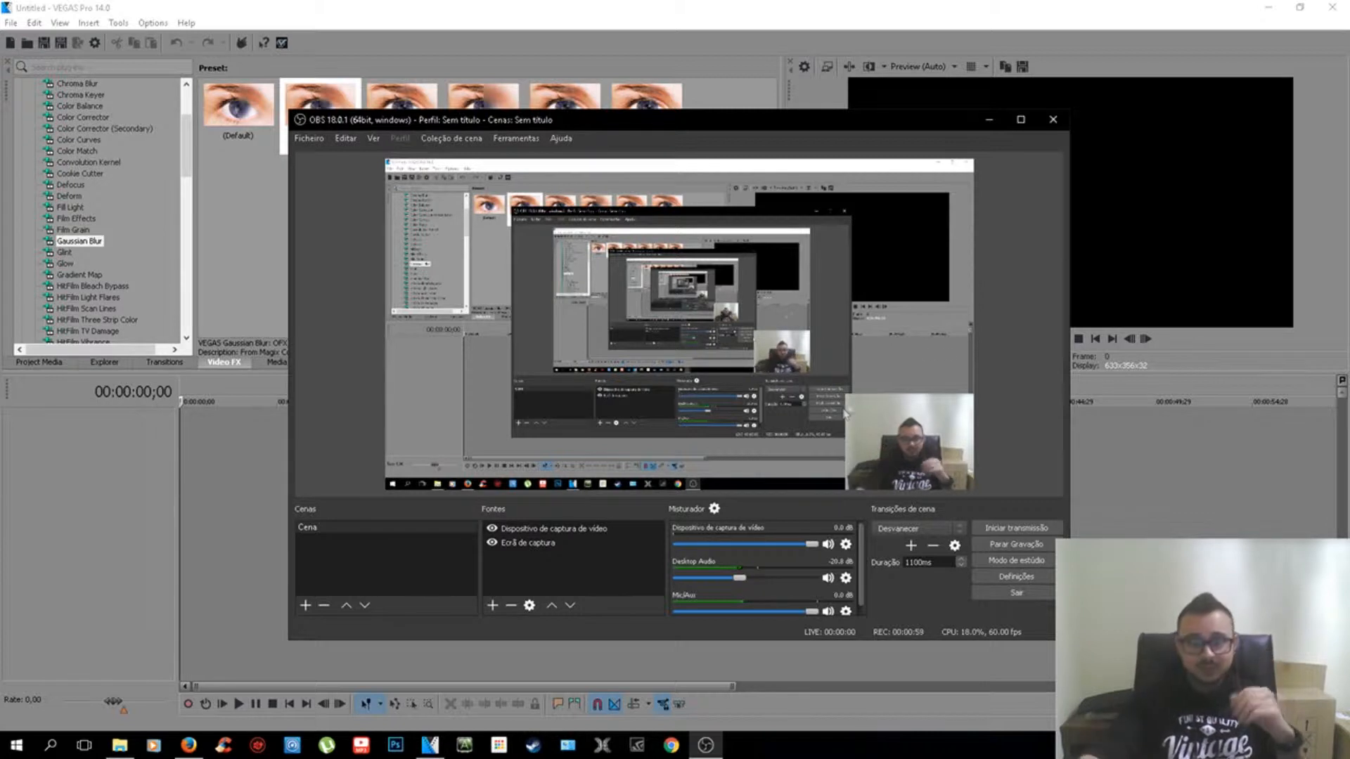
Step: Bring up the empty Vegas project and open the image ++CC-BACK.png onto a new track
{"action": "left_click", "coordinate": [989, 121]}
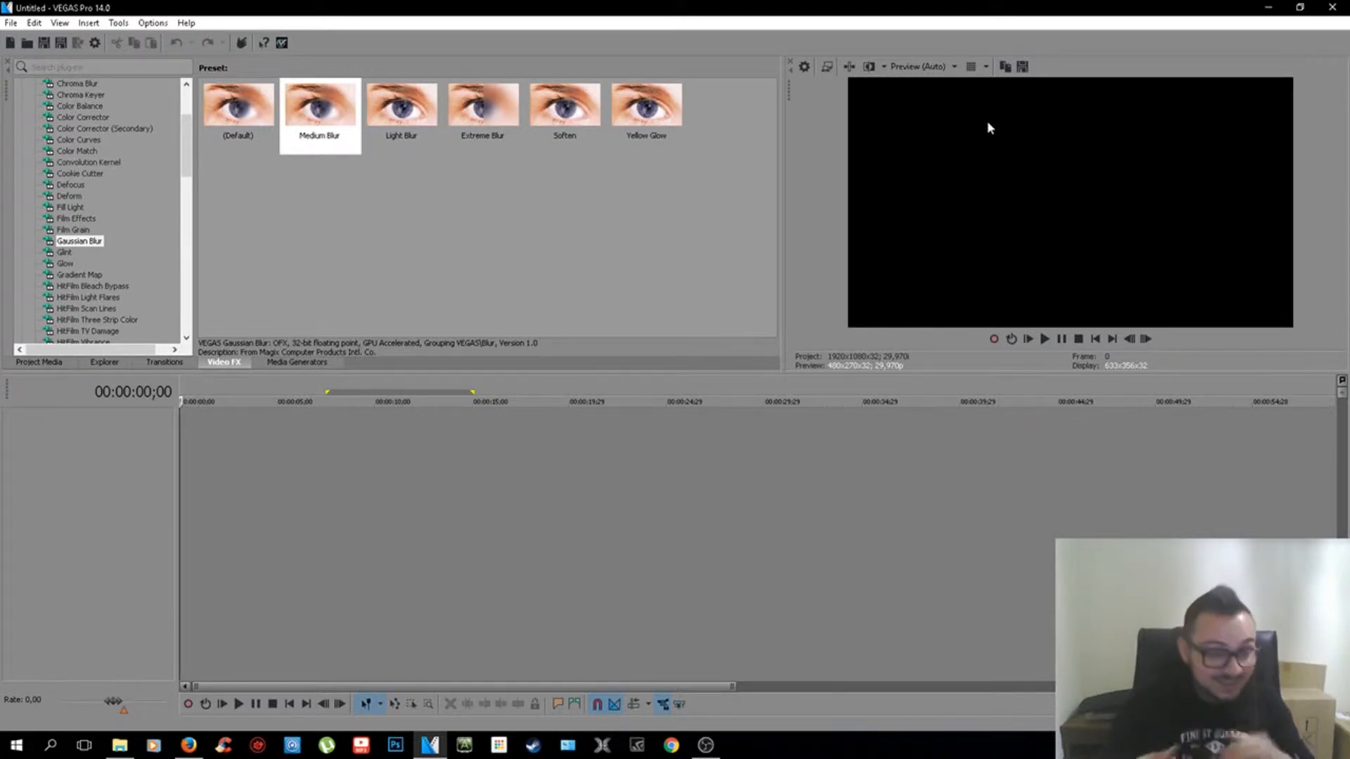
{"action": "left_click", "coordinate": [10, 22]}
{"action": "left_click", "coordinate": [27, 57]}
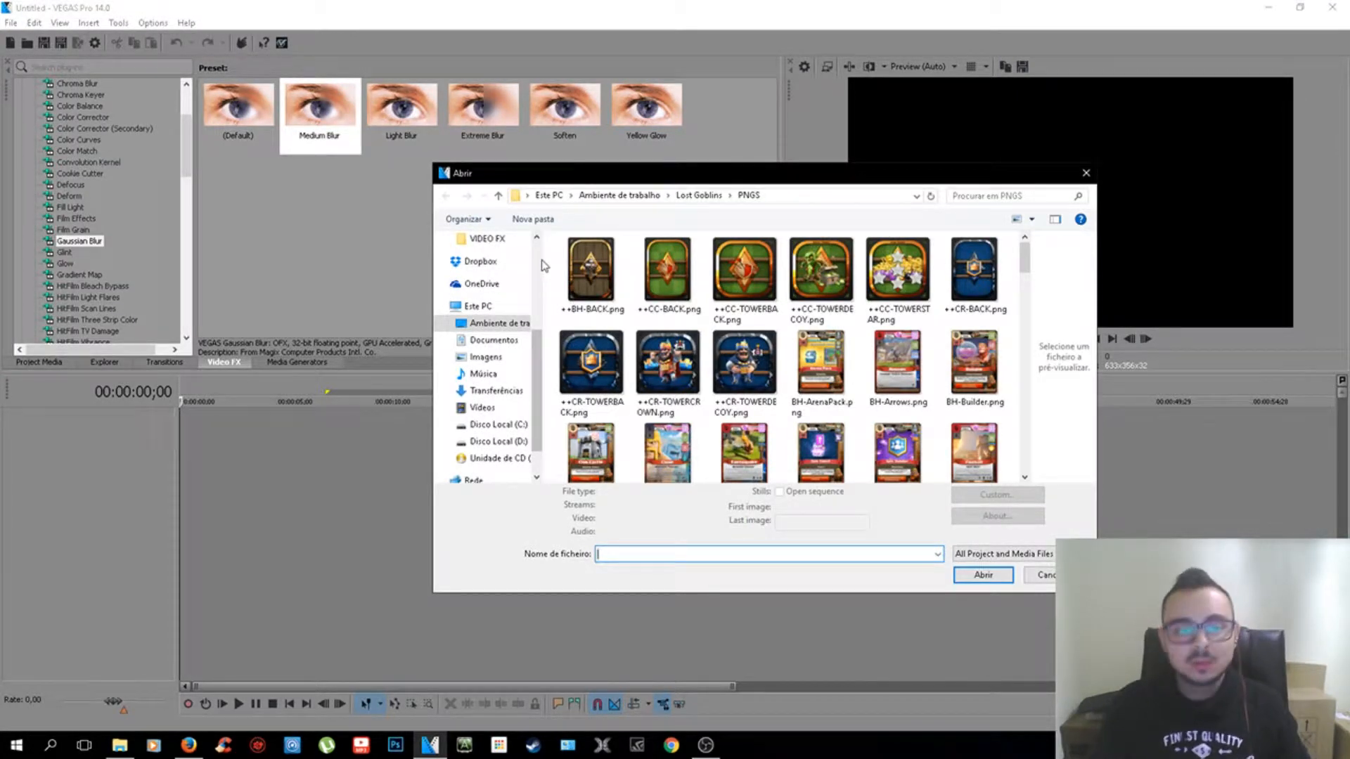
{"action": "left_click", "coordinate": [667, 270]}
{"action": "left_click", "coordinate": [979, 576]}
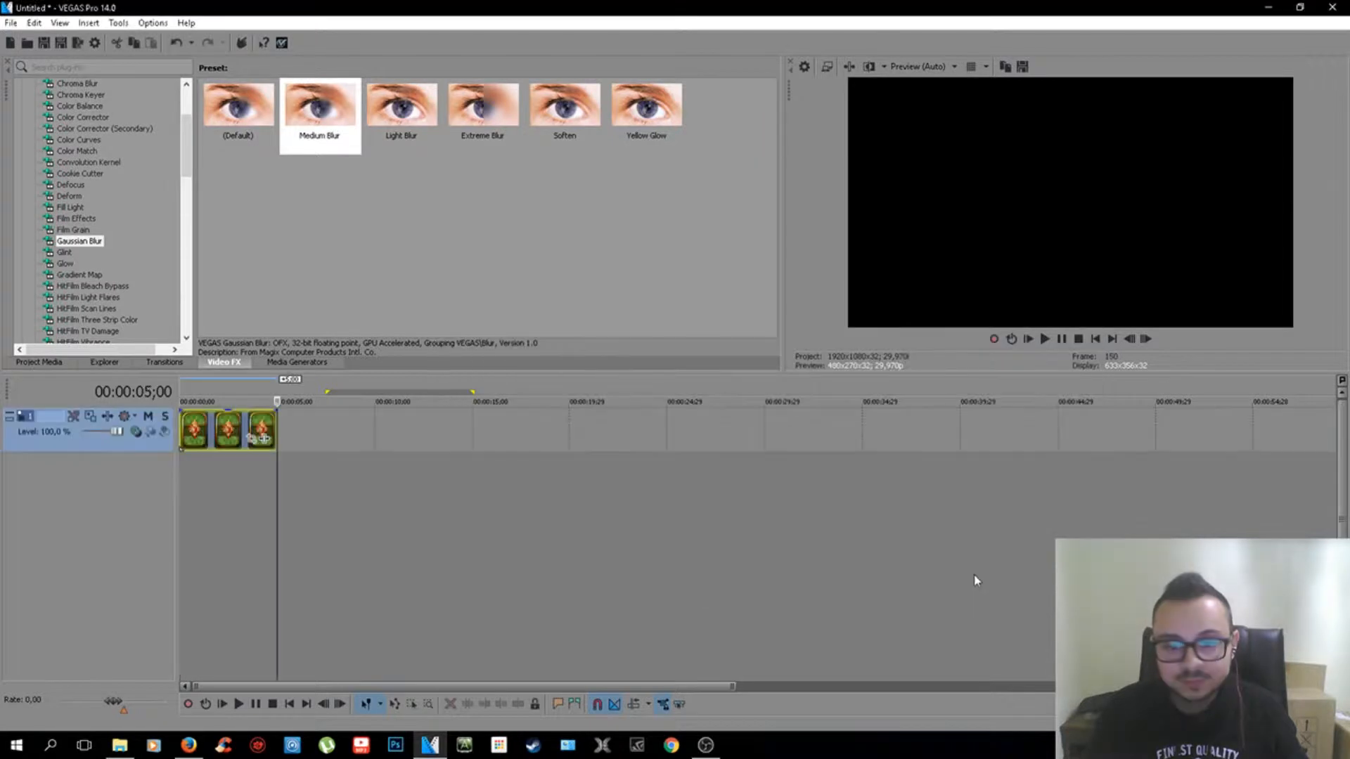
Step: Extend the card image event on the timeline to a length of about 13 seconds
{"action": "left_click", "coordinate": [206, 487]}
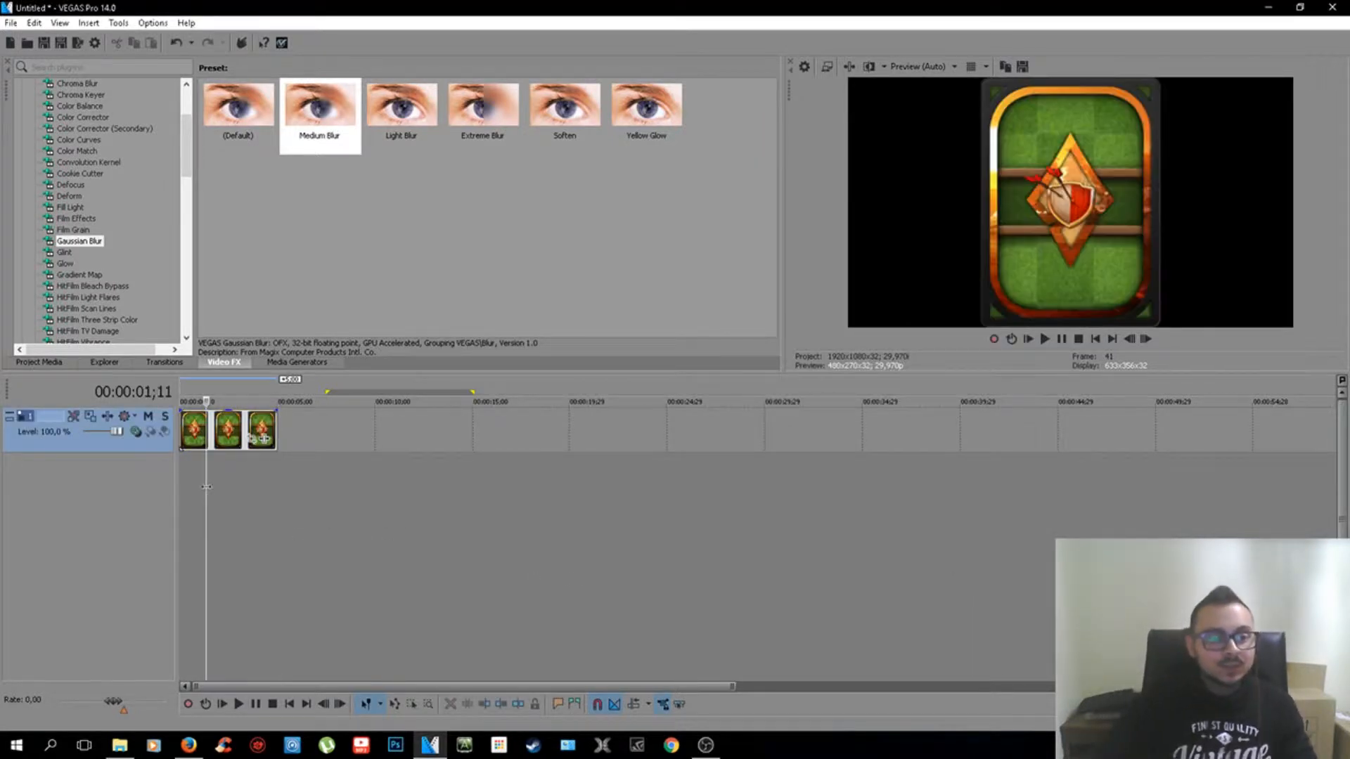
{"action": "left_click", "coordinate": [237, 465]}
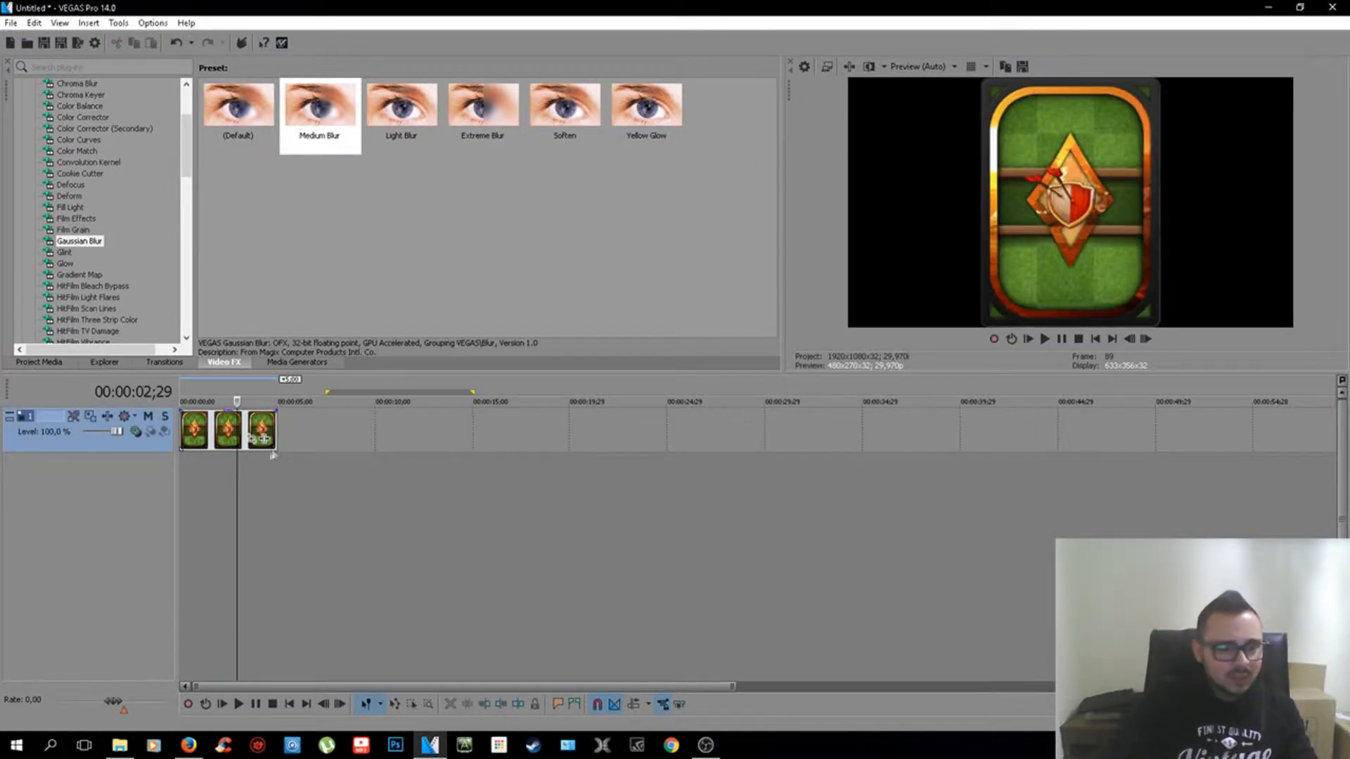
{"action": "left_click_drag", "start_coordinate": [276, 431], "coordinate": [431, 431]}
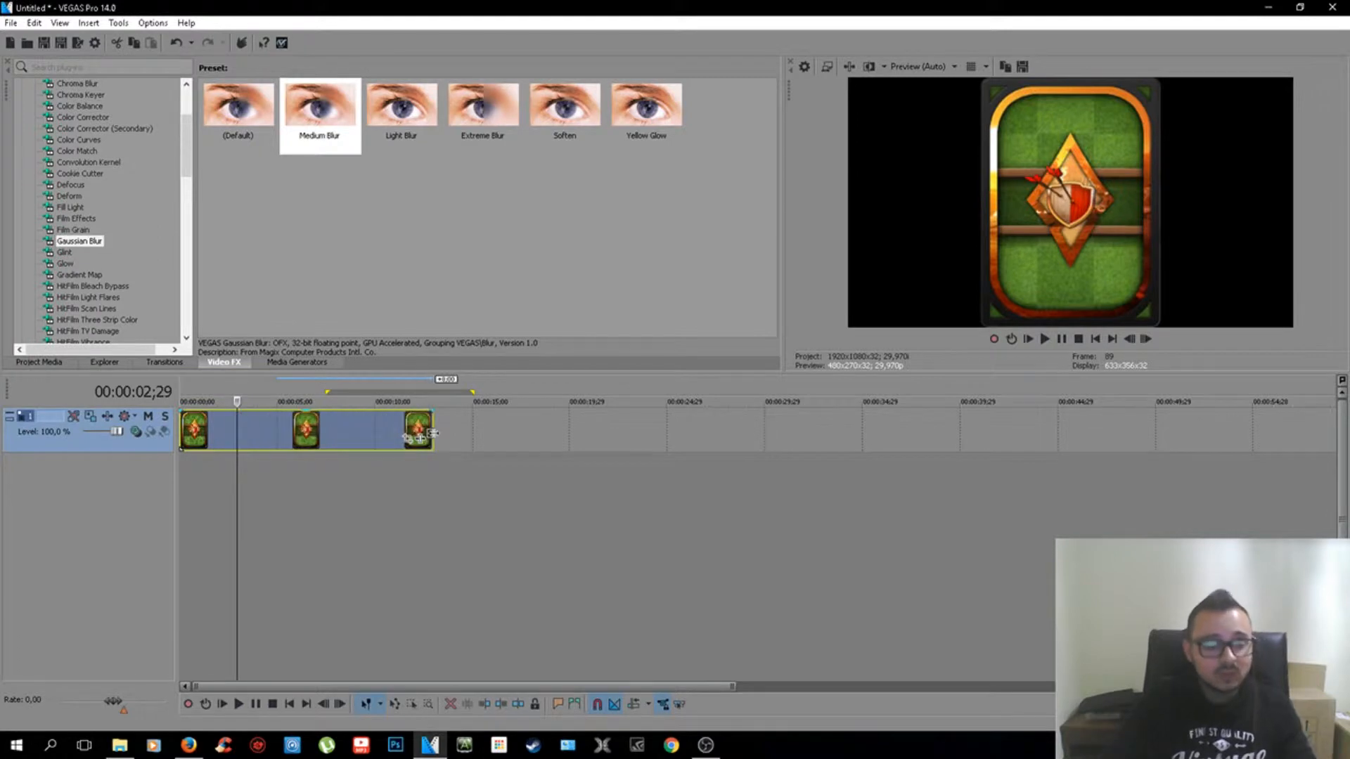
Step: Set the card track's compositing mode to 3D Source Alpha
{"action": "left_click", "coordinate": [210, 471]}
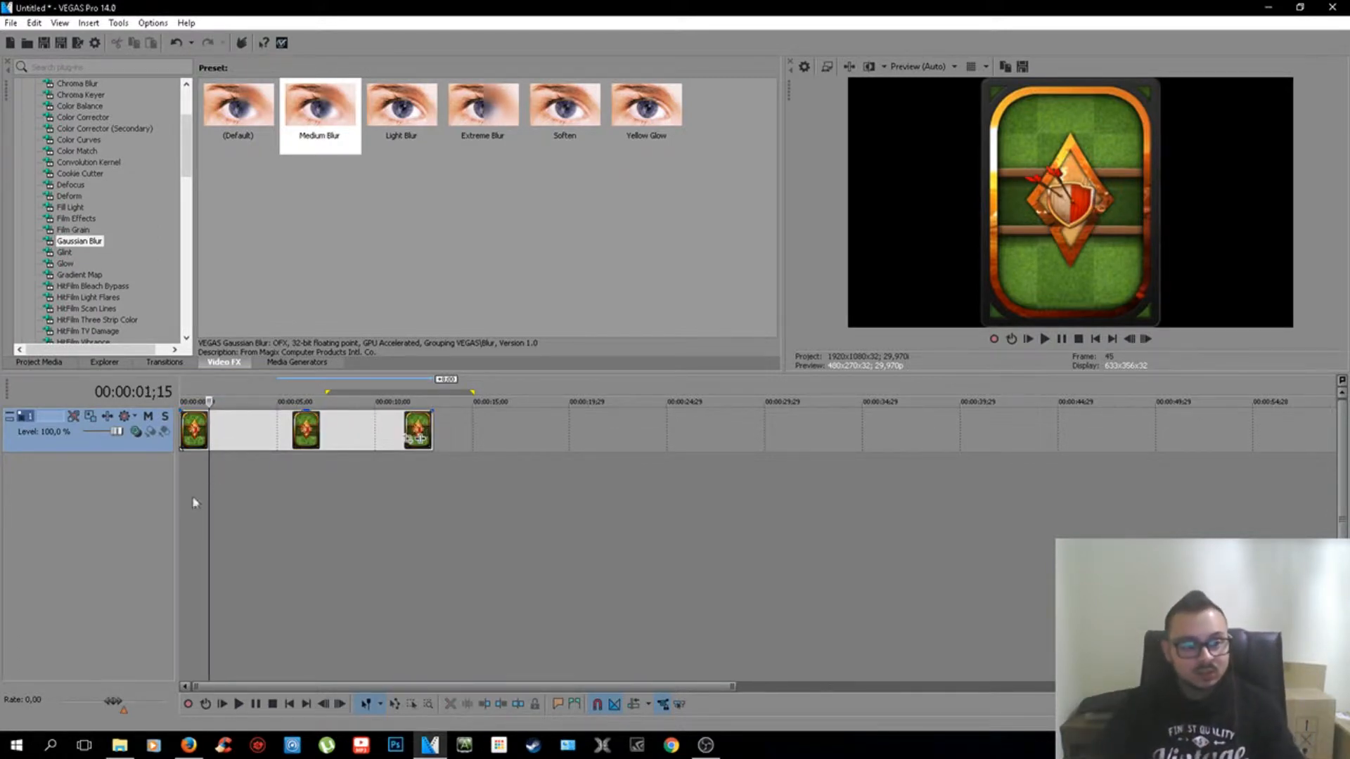
{"action": "mouse_move", "coordinate": [209, 479]}
{"action": "left_mouse_down"}
{"action": "mouse_move", "coordinate": [180, 475]}
{"action": "mouse_move", "coordinate": [205, 473]}
{"action": "left_mouse_up"}
{"action": "left_click", "coordinate": [246, 425]}
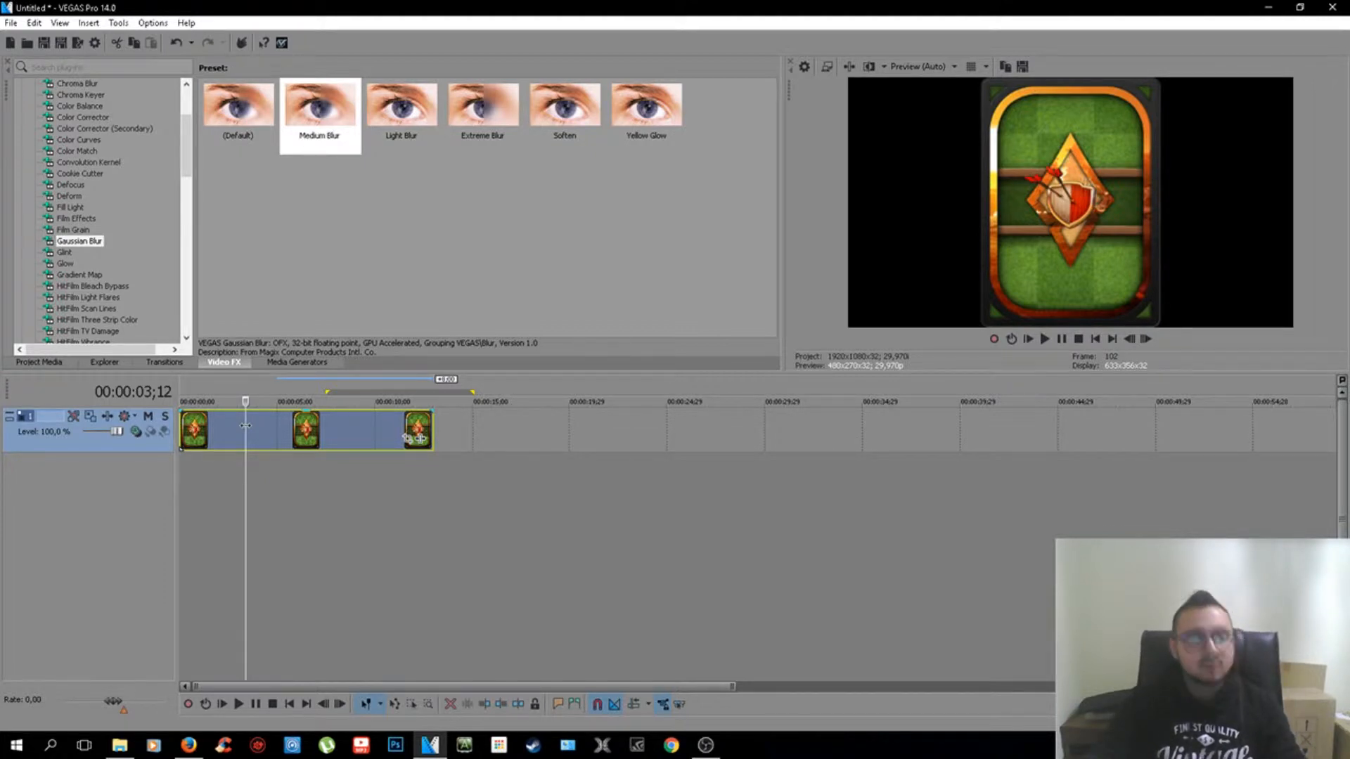
{"action": "left_click", "coordinate": [255, 428]}
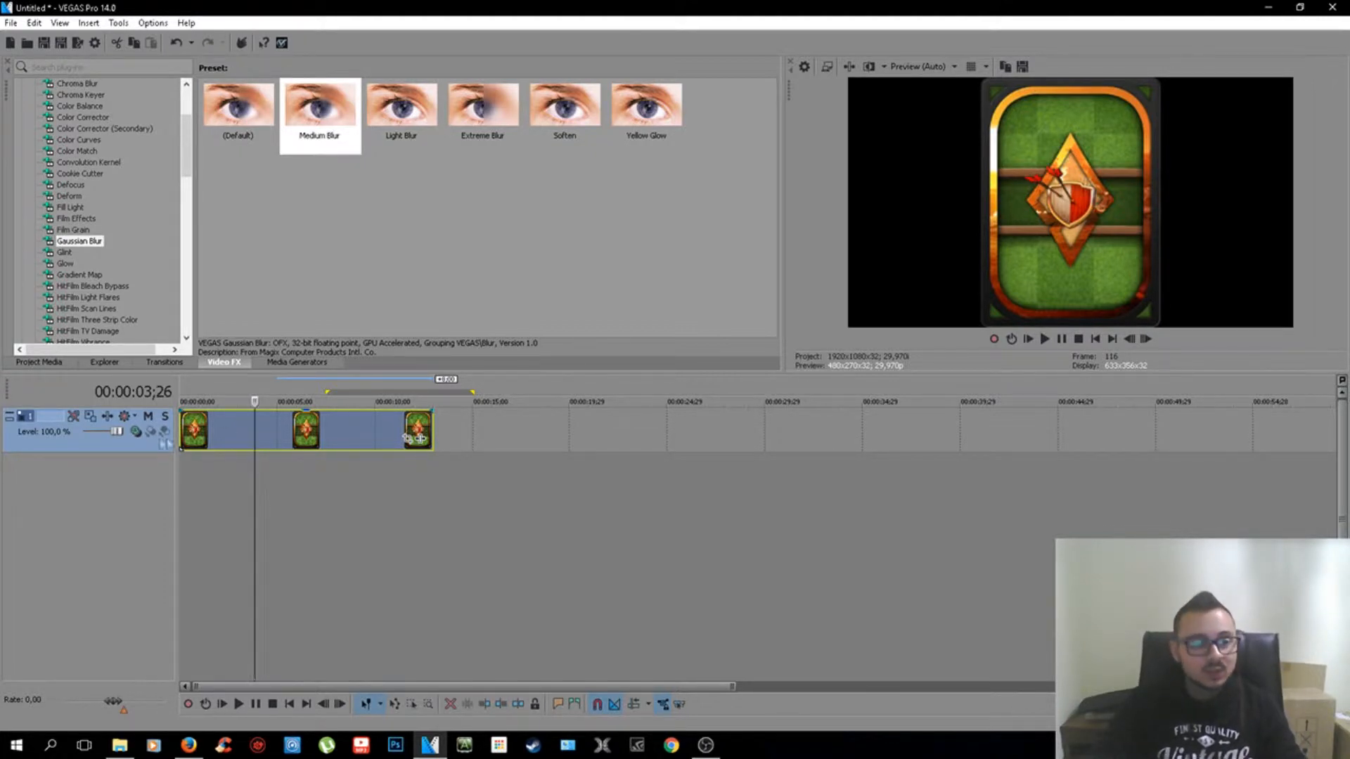
{"action": "left_click", "coordinate": [137, 432]}
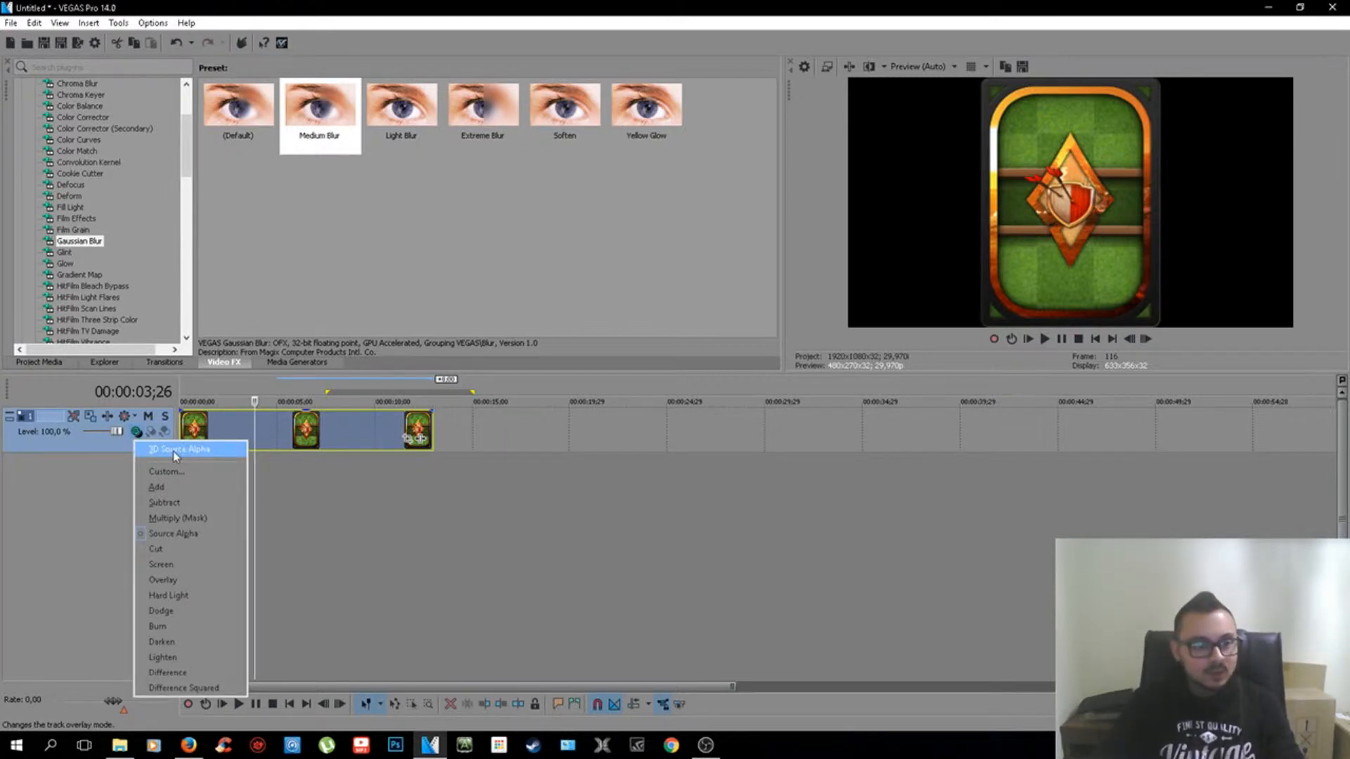
{"action": "left_click", "coordinate": [173, 450]}
Step: Try scaling the card track down to about 1299 by 731 in Track Motion at 00:00:04;03, and close the editor
{"action": "left_click", "coordinate": [288, 479]}
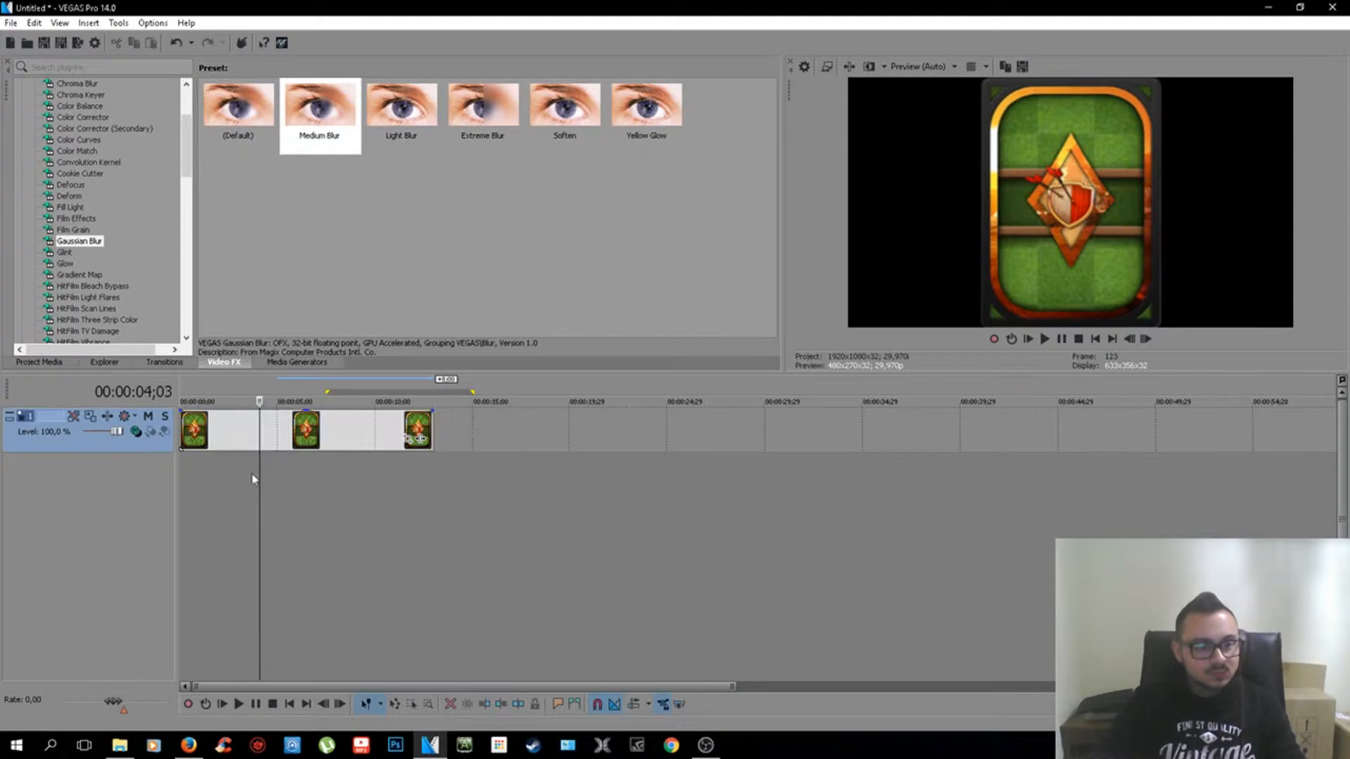
{"action": "left_click", "coordinate": [92, 419]}
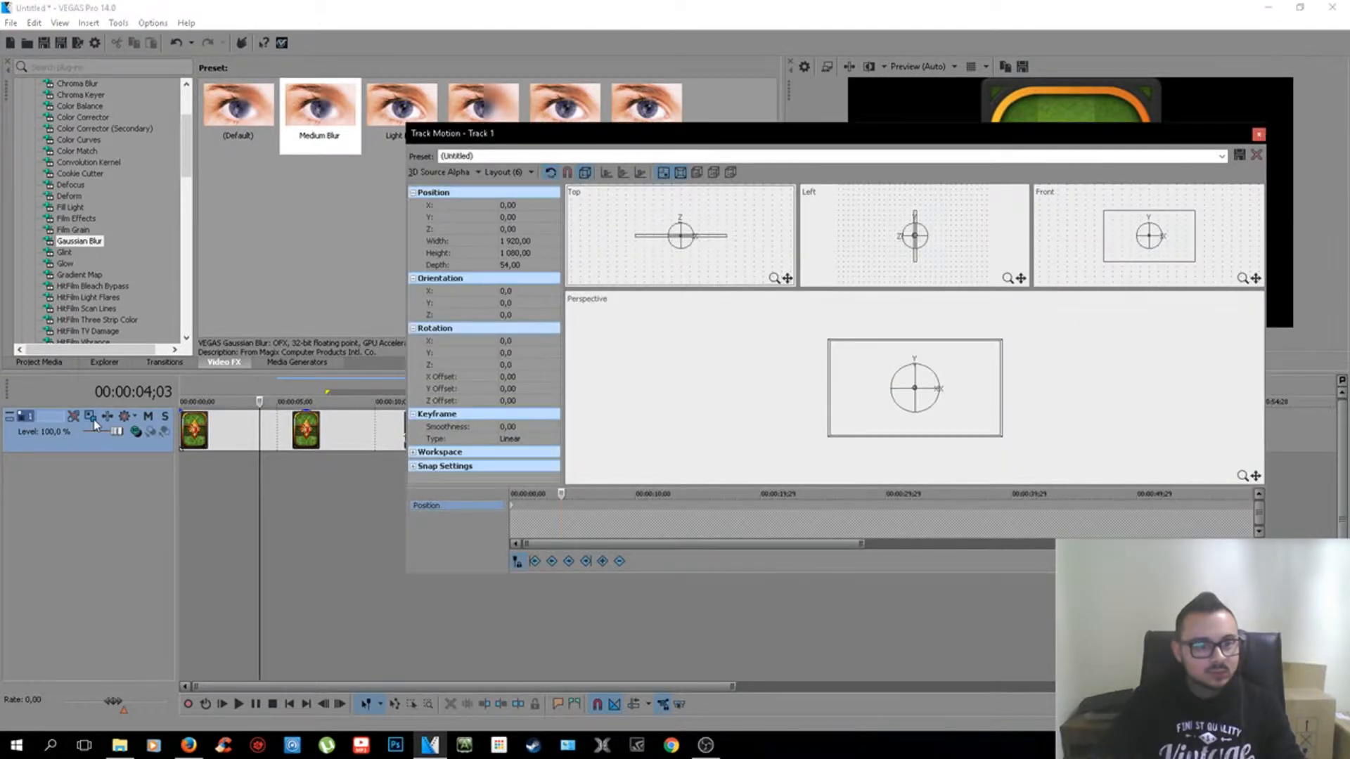
{"action": "left_click_drag", "start_coordinate": [728, 136], "coordinate": [469, 180]}
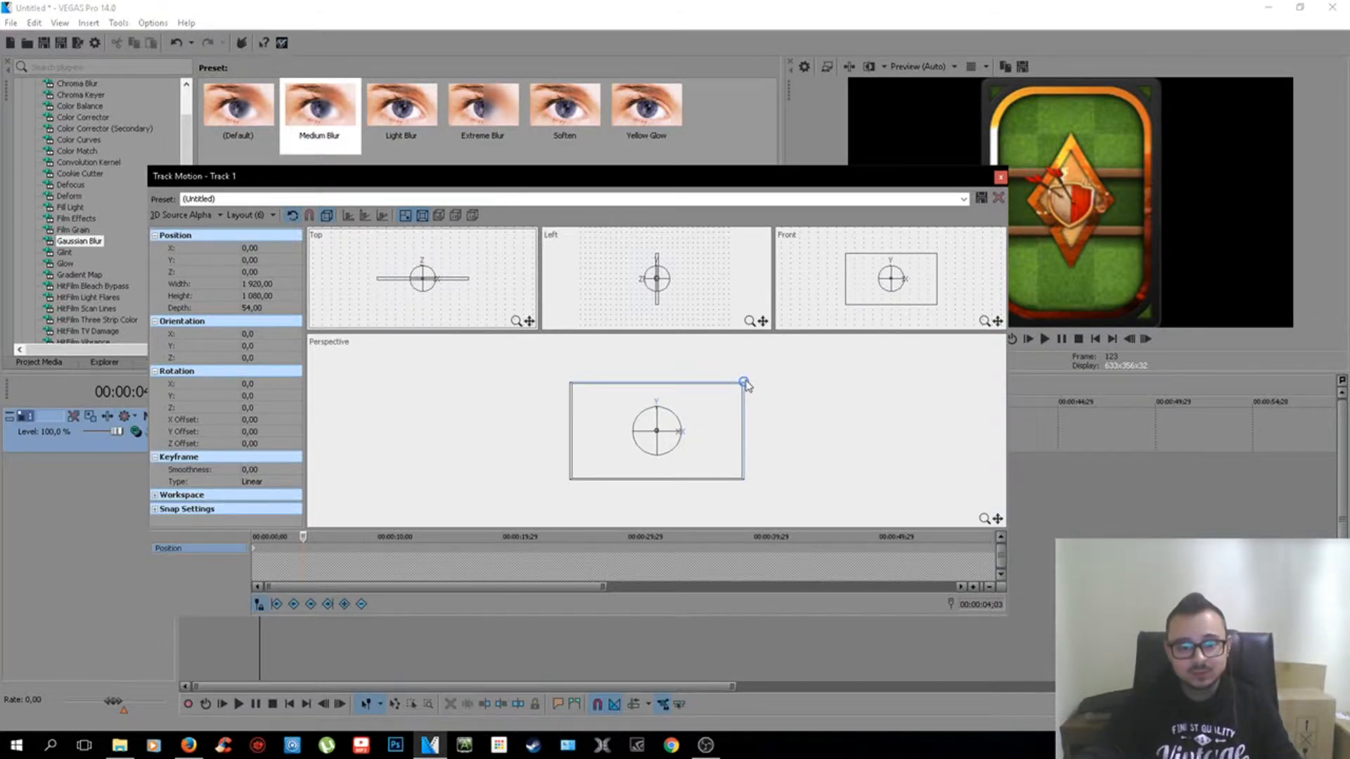
{"action": "left_click_drag", "start_coordinate": [744, 382], "coordinate": [684, 407]}
{"action": "key", "text": "ctrl+z"}
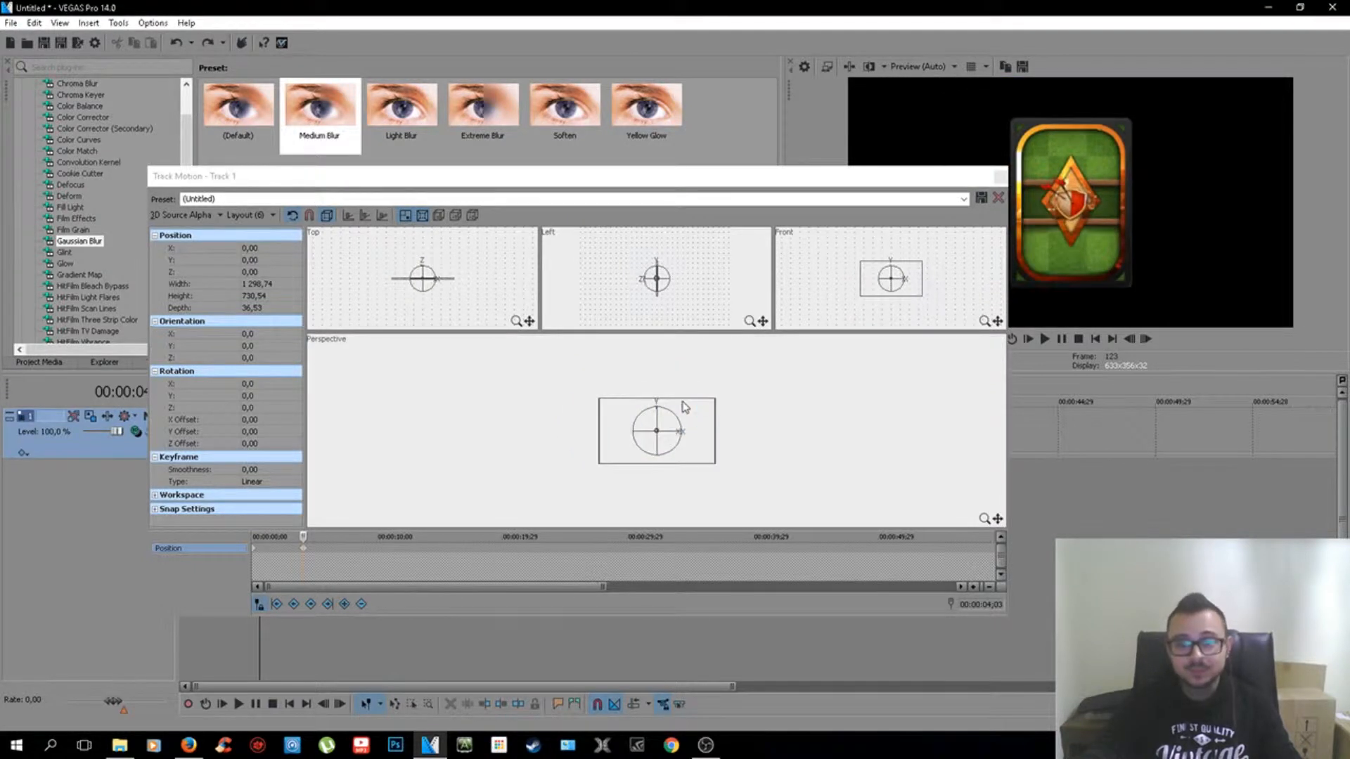
{"action": "left_click", "coordinate": [1000, 180]}
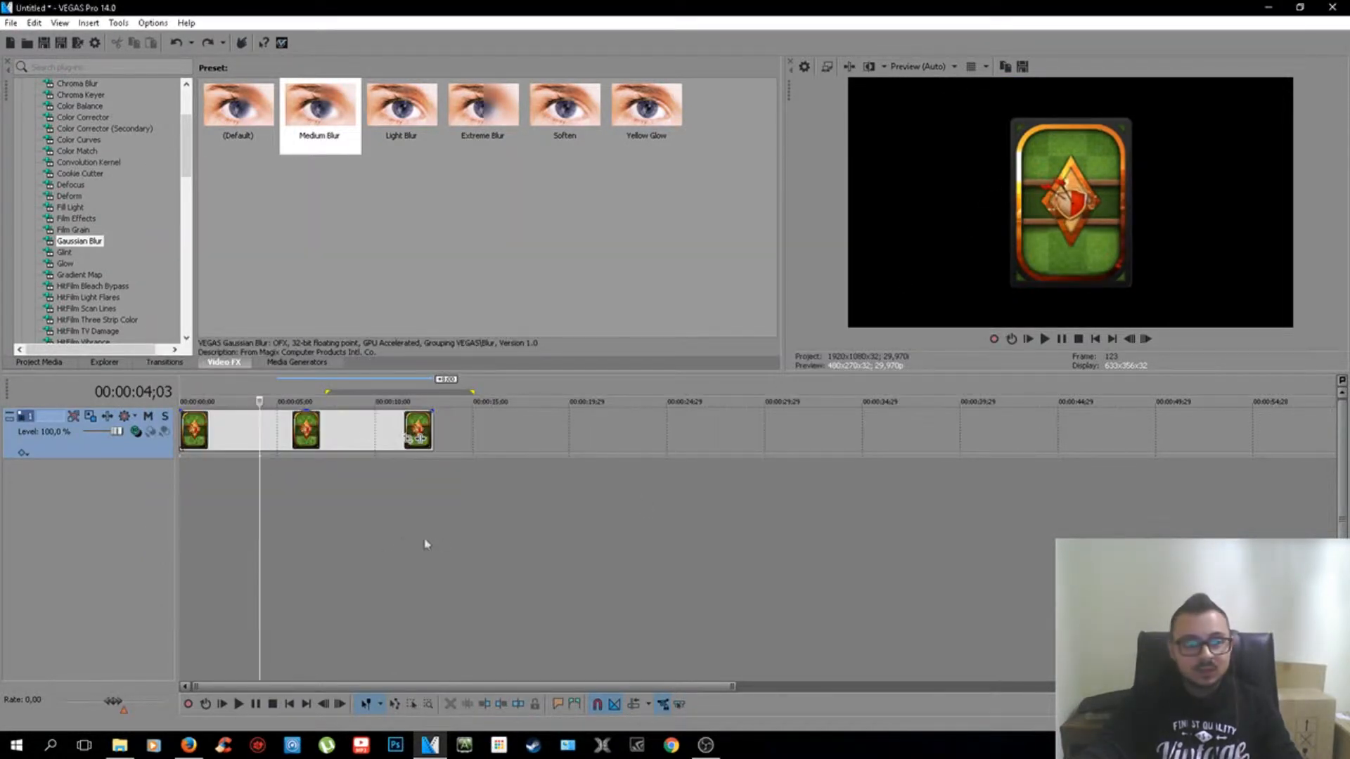
Step: Open the card event's Pan/Crop and try shifting the frame to about X center 409, Y center 464 at 00:00:04;03
{"action": "right_click", "coordinate": [340, 432]}
{"action": "left_click", "coordinate": [414, 325]}
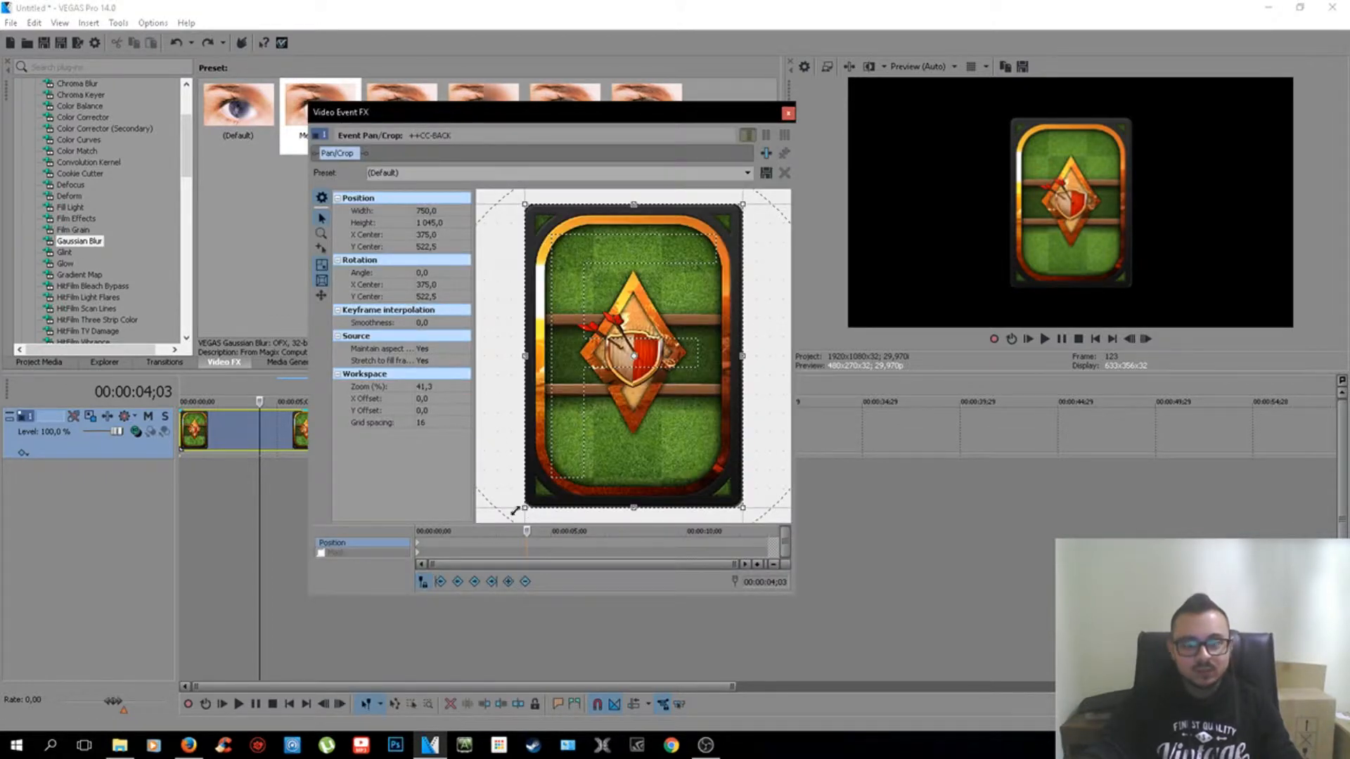
{"action": "mouse_move", "coordinate": [567, 458]}
{"action": "left_mouse_down"}
{"action": "mouse_move", "coordinate": [602, 453]}
{"action": "mouse_move", "coordinate": [529, 451]}
{"action": "mouse_move", "coordinate": [575, 438]}
{"action": "left_mouse_up"}
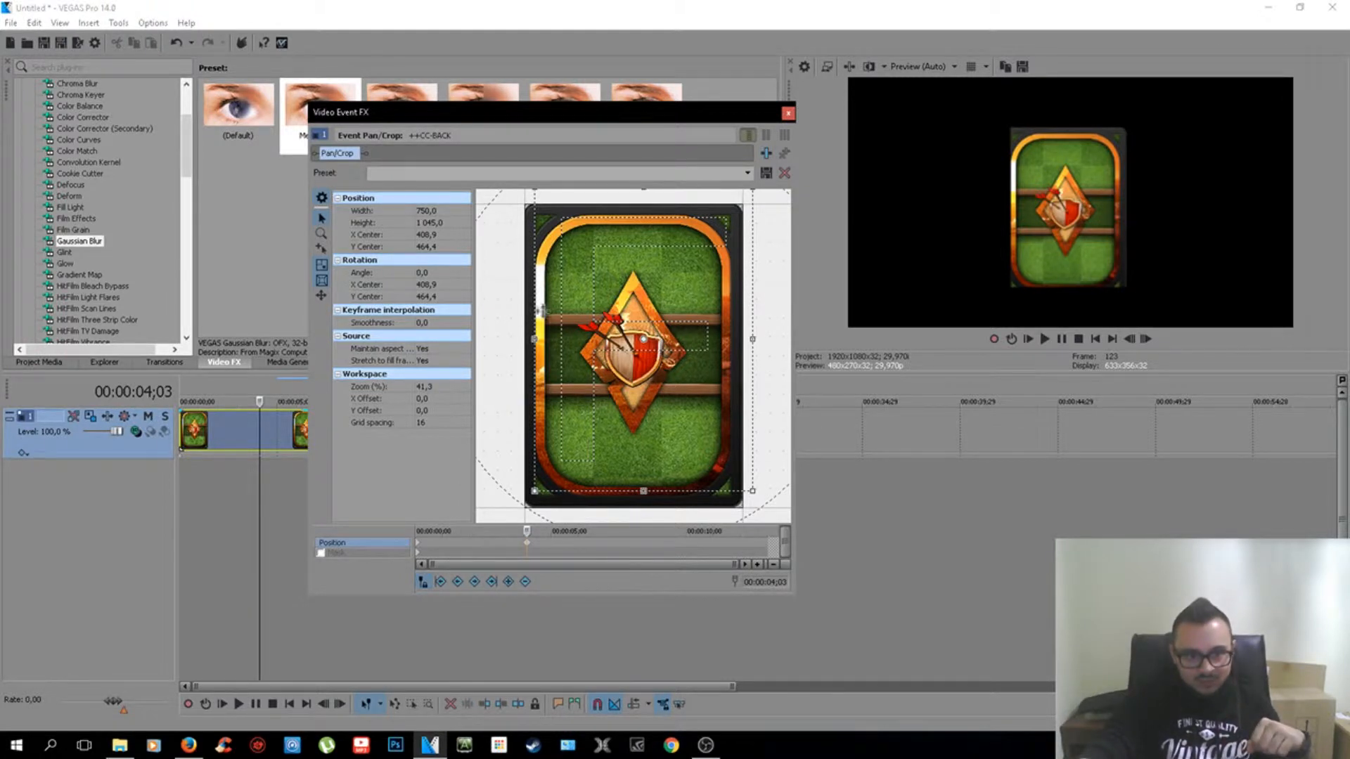
{"action": "left_click_drag", "start_coordinate": [680, 411], "coordinate": [667, 418]}
{"action": "key", "text": "ctrl+z"}
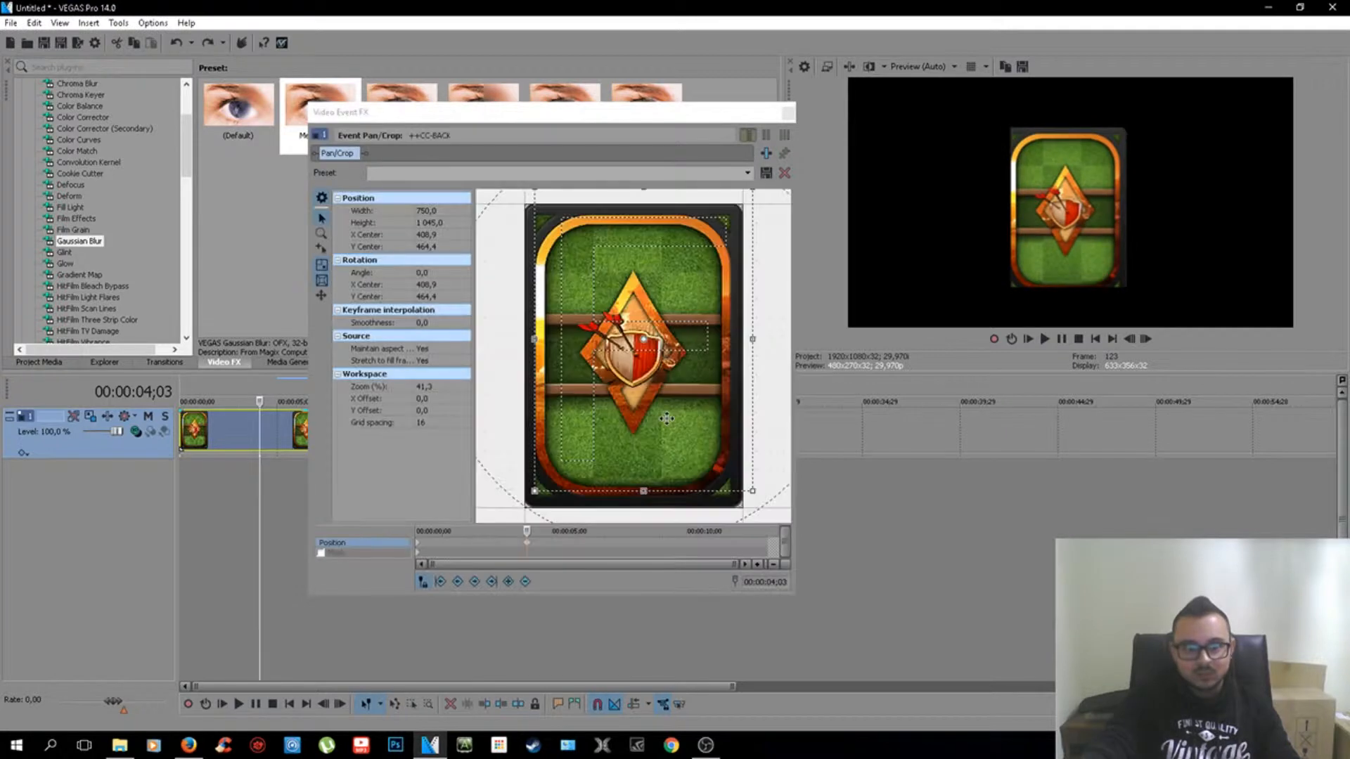
Step: Delete the Pan/Crop position keyframe at 00:00:04;03 and close the Pan/Crop editor
{"action": "left_click", "coordinate": [527, 543]}
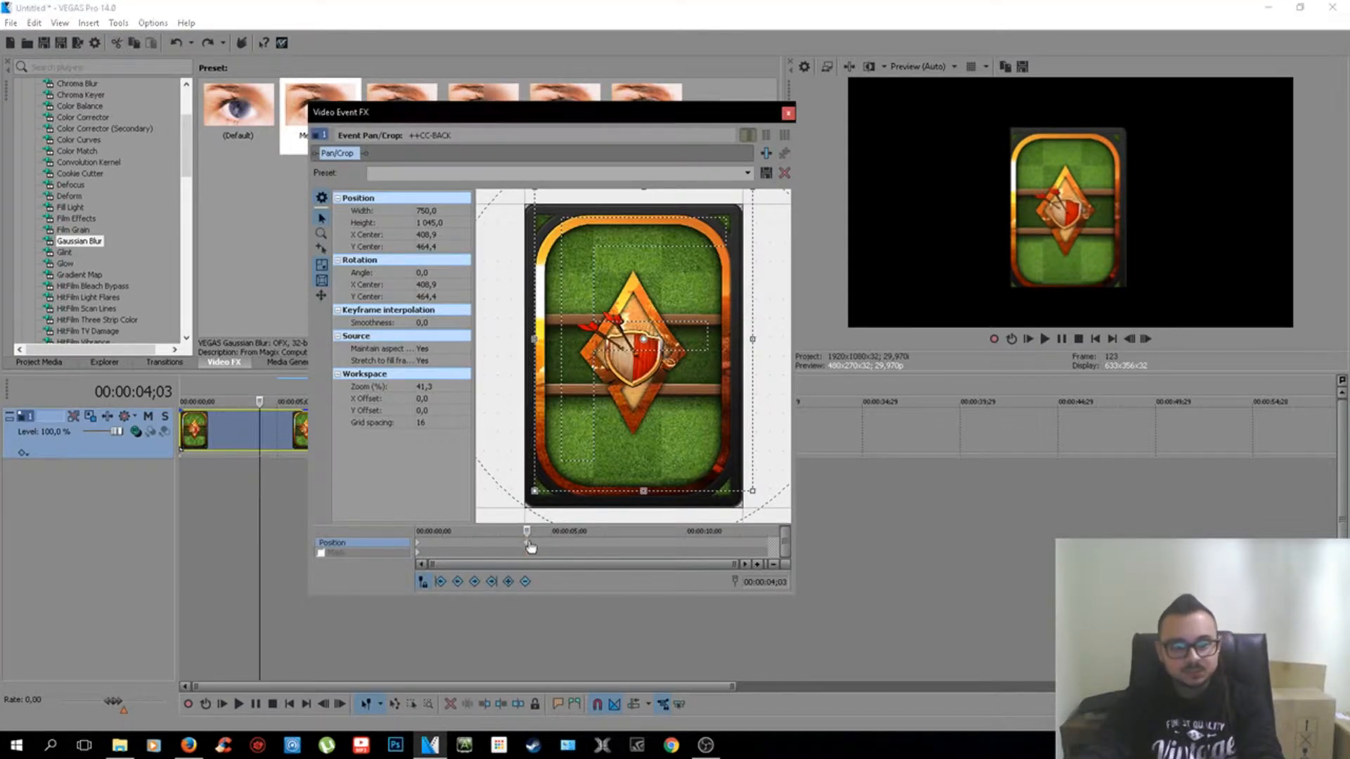
{"action": "key", "text": "Delete"}
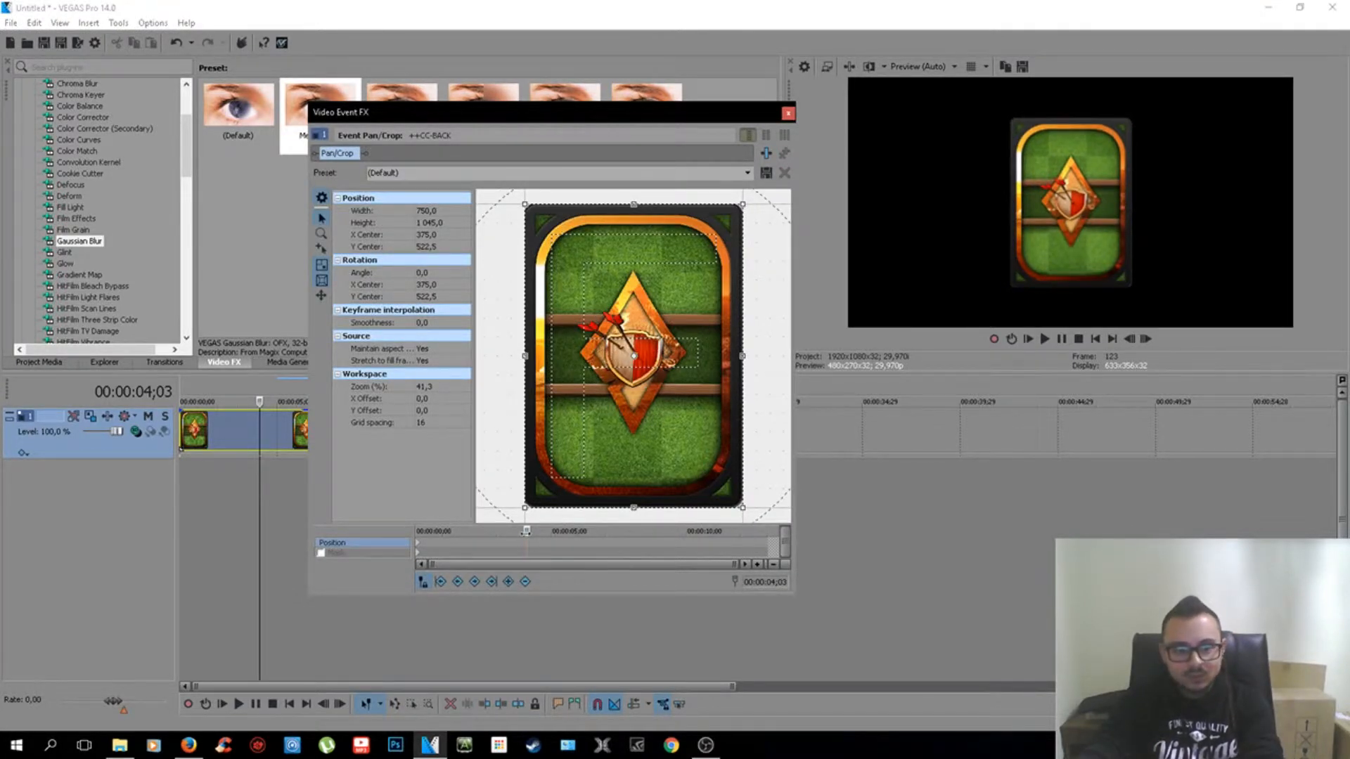
{"action": "left_click_drag", "start_coordinate": [526, 532], "coordinate": [570, 531]}
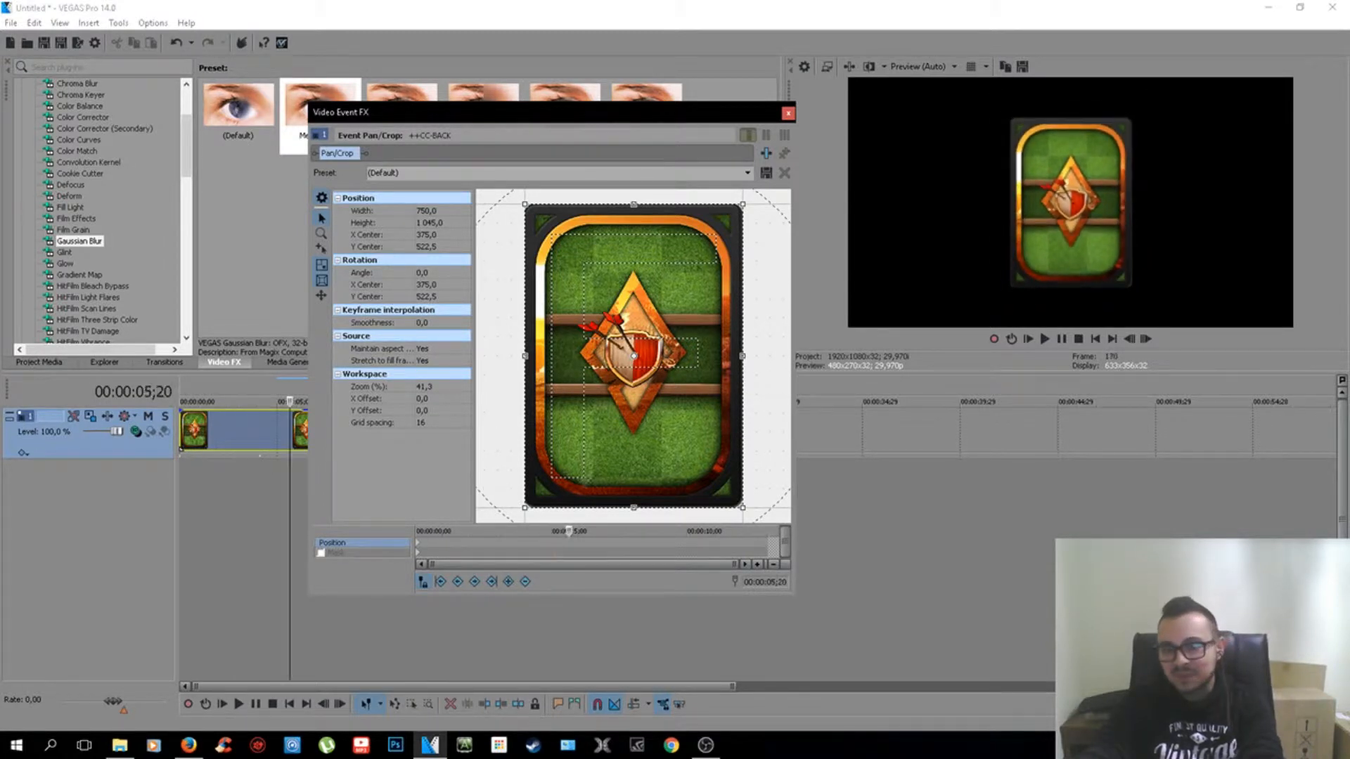
{"action": "left_click", "coordinate": [788, 113]}
Step: In Track Motion, delete the keyframe at 00:00:04;03 and scale the track at the start keyframe to about 1366 by 768
{"action": "left_click", "coordinate": [266, 492]}
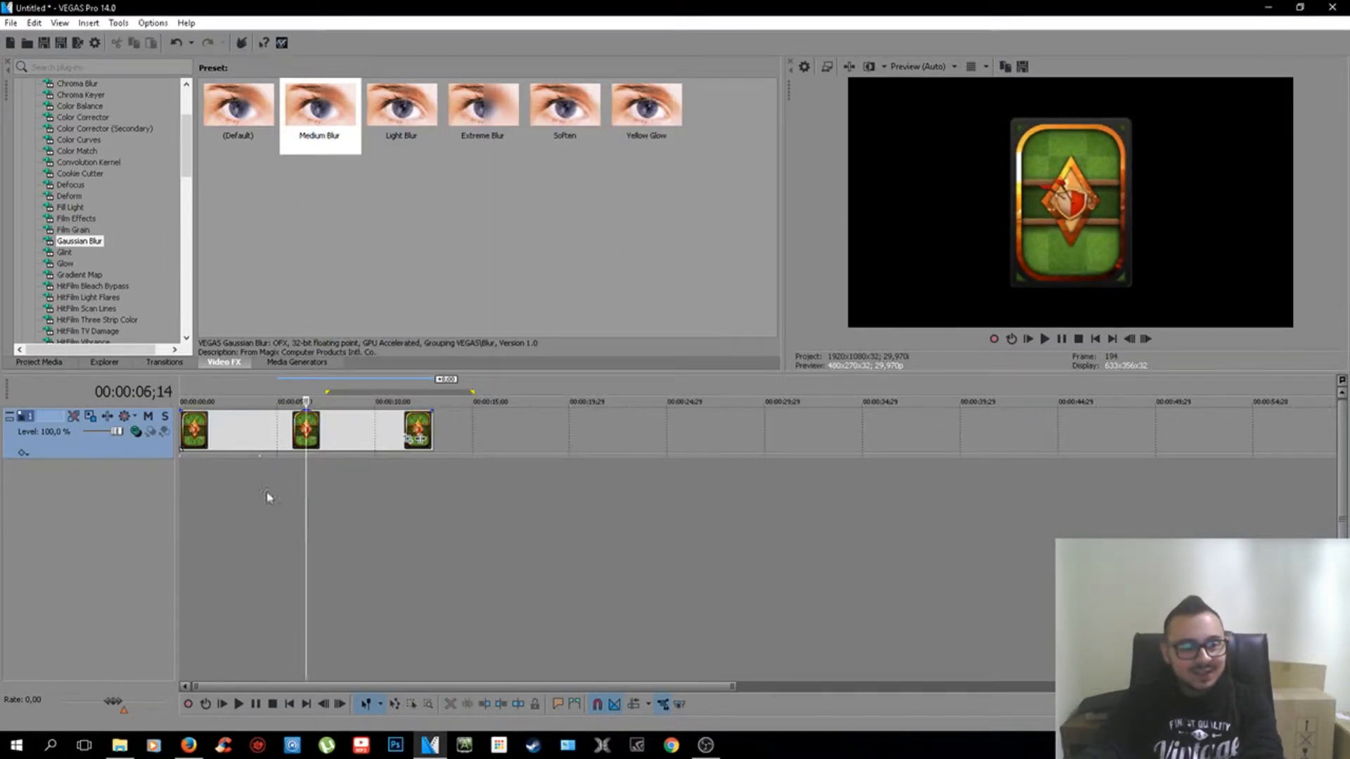
{"action": "left_click", "coordinate": [250, 478]}
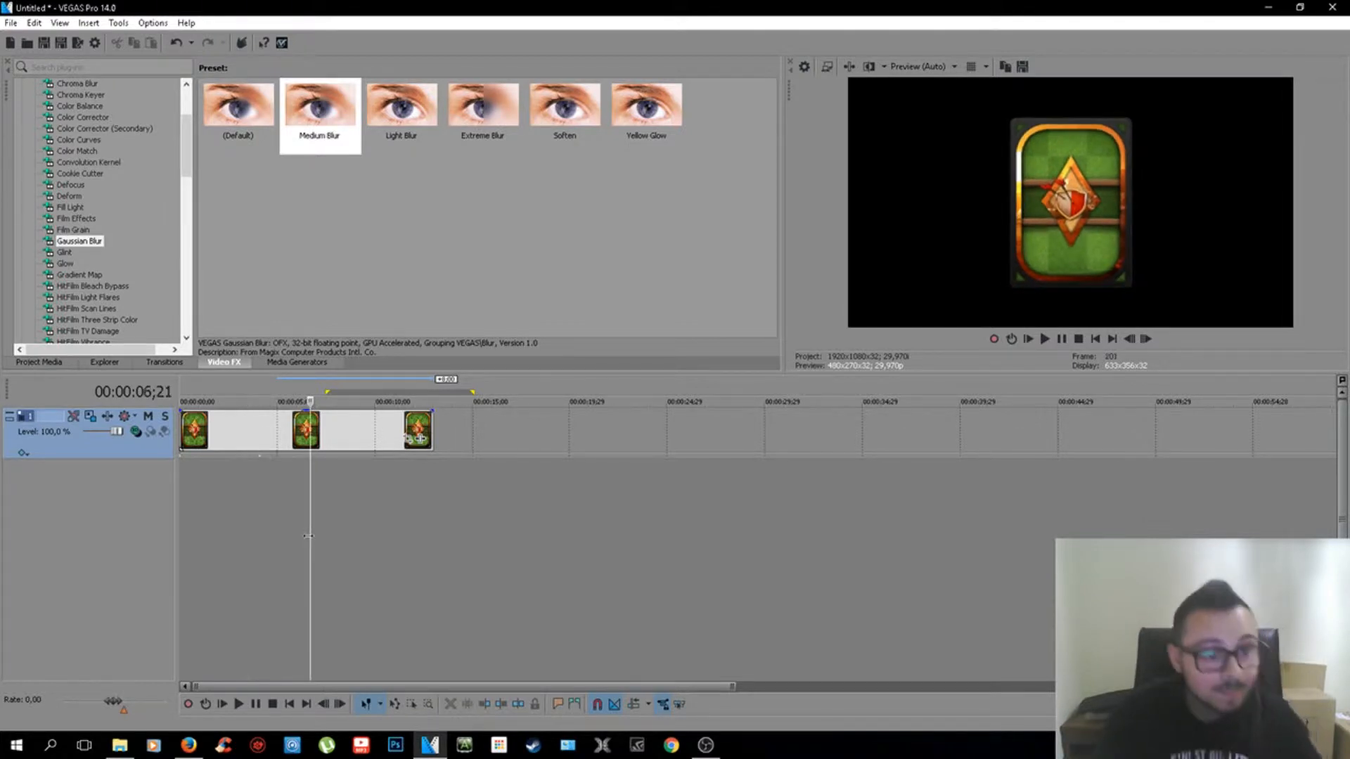
{"action": "left_click_drag", "start_coordinate": [311, 547], "coordinate": [244, 470]}
{"action": "double_click", "coordinate": [260, 457]}
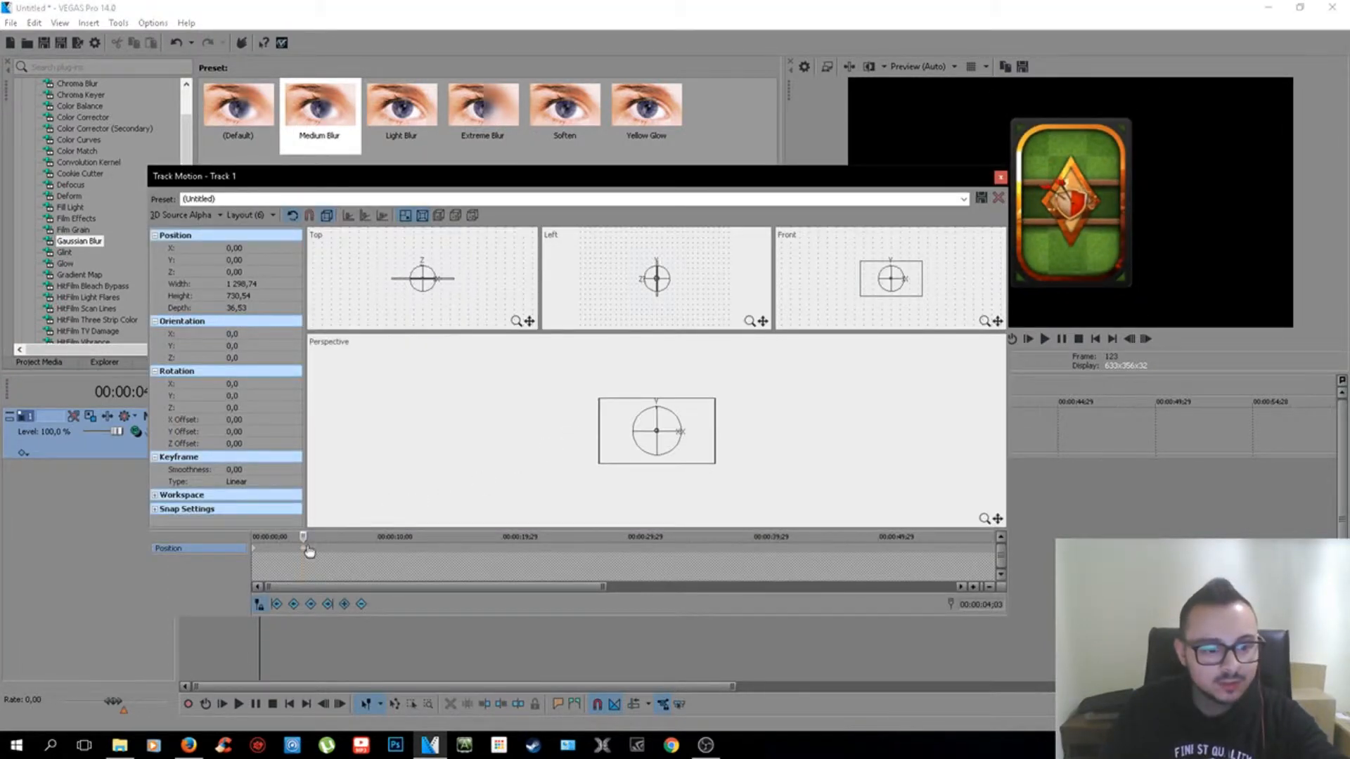
{"action": "left_click", "coordinate": [308, 552]}
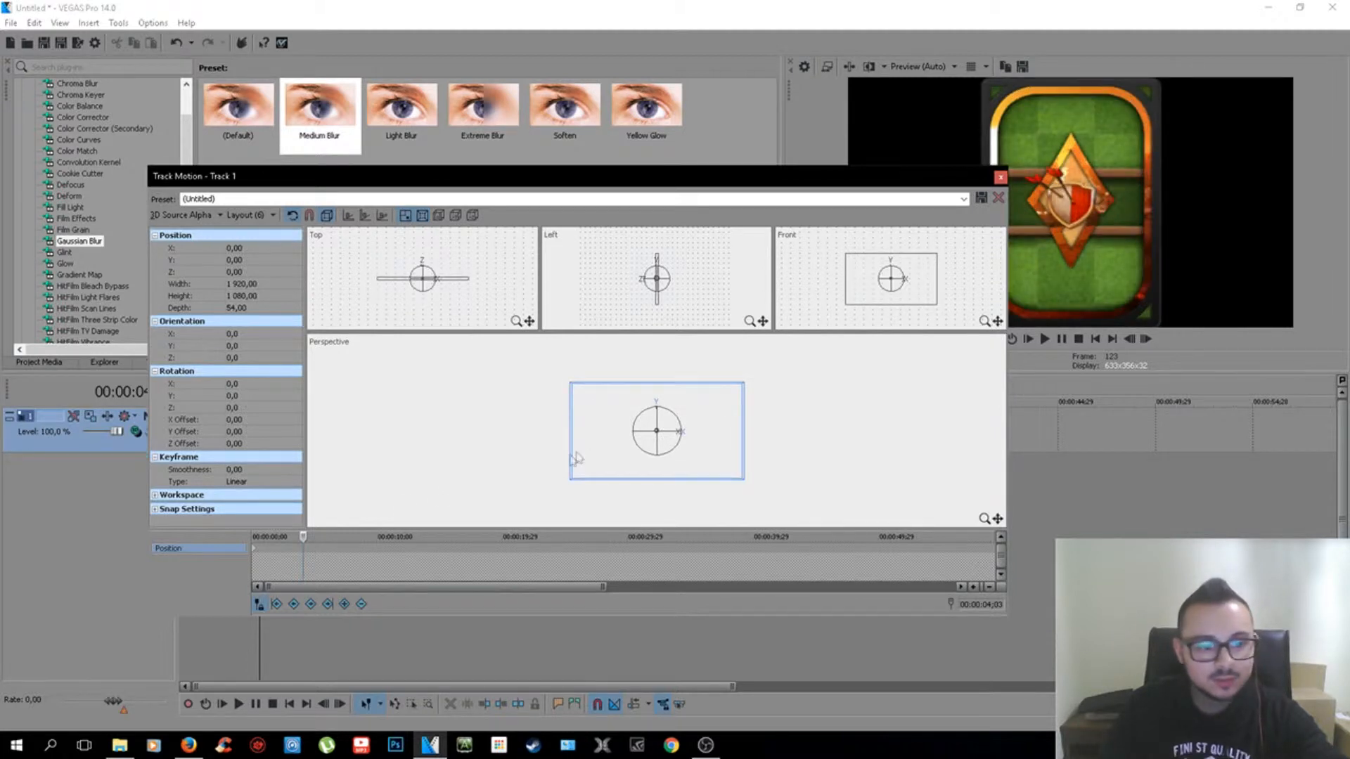
{"action": "left_click", "coordinate": [257, 552]}
{"action": "left_click_drag", "start_coordinate": [573, 484], "coordinate": [596, 467]}
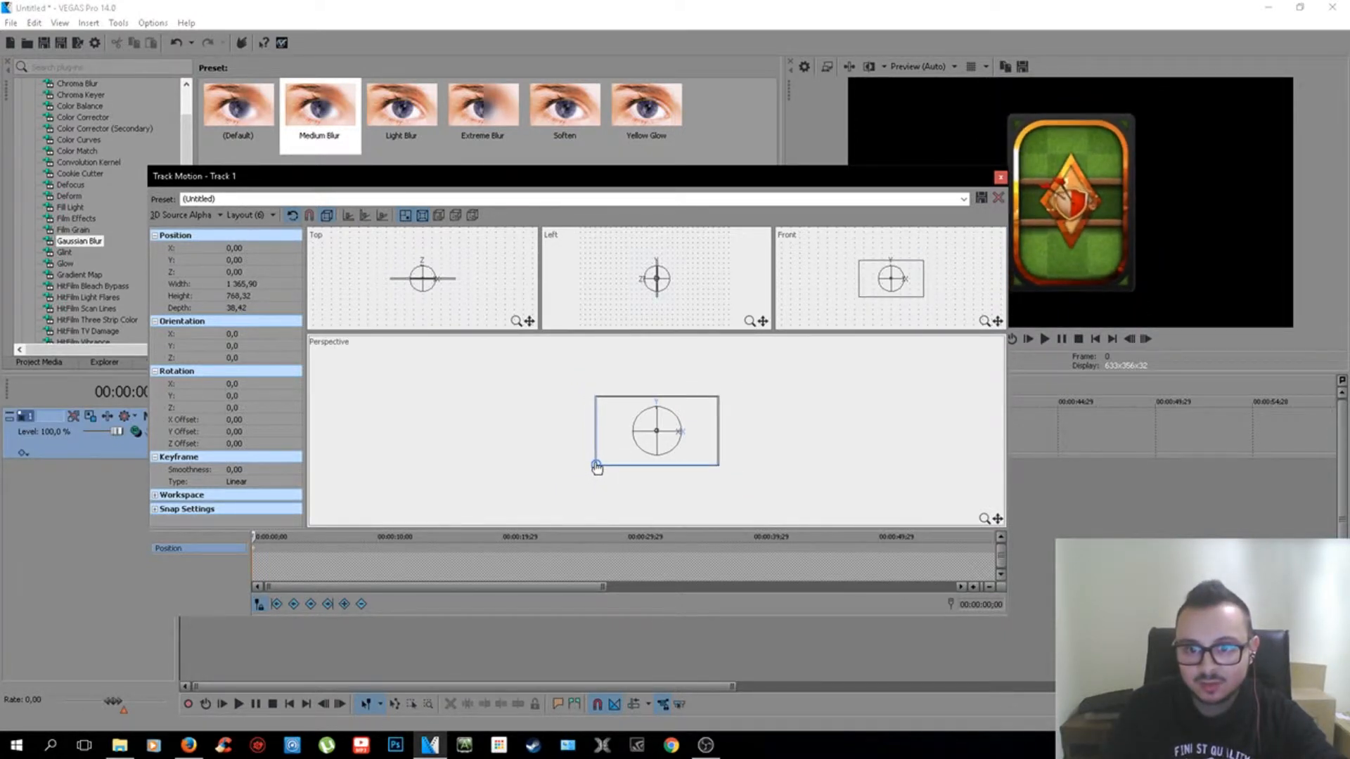
Step: Add a Track Motion keyframe that moves the card sideways to X about 526, and place that keyframe at 00:00:05;20
{"action": "left_click_drag", "start_coordinate": [262, 538], "coordinate": [288, 537]}
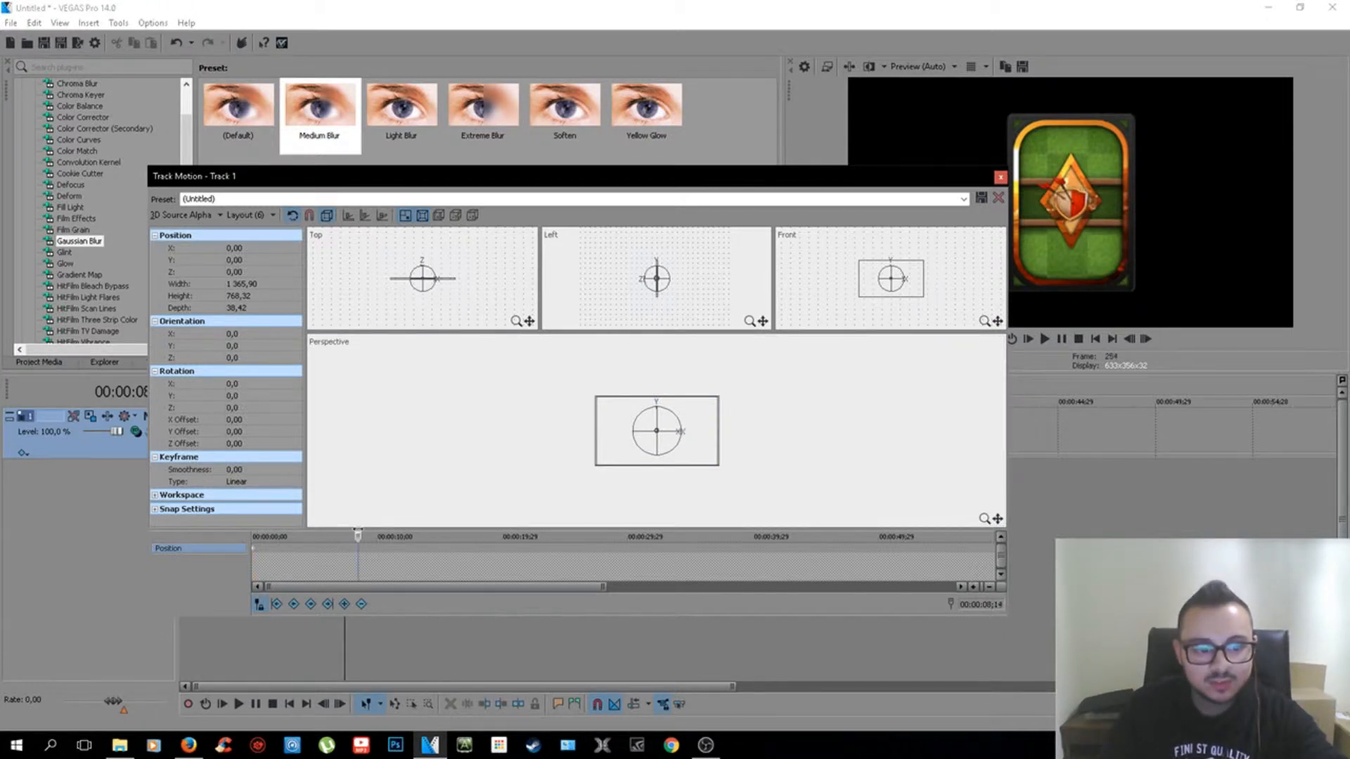
{"action": "left_click_drag", "start_coordinate": [619, 462], "coordinate": [632, 464]}
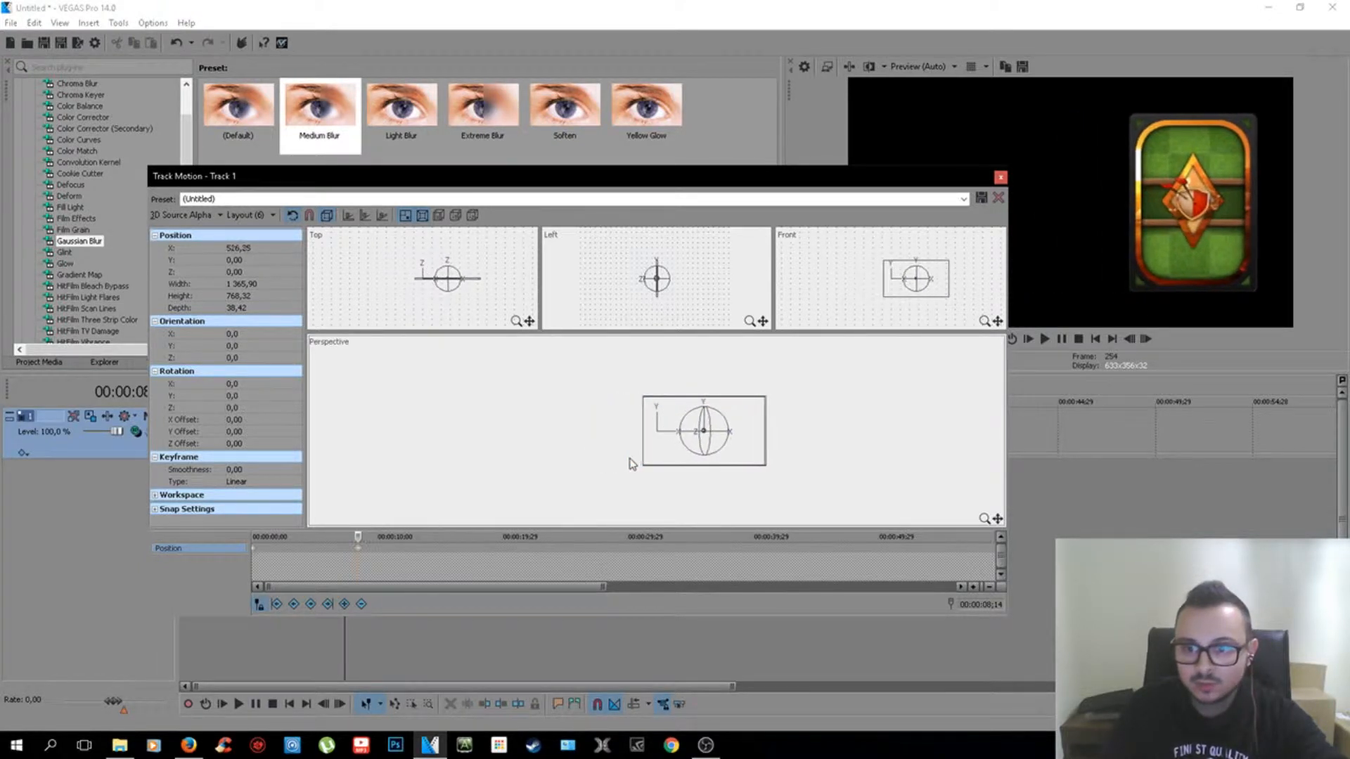
{"action": "left_click_drag", "start_coordinate": [359, 552], "coordinate": [321, 560]}
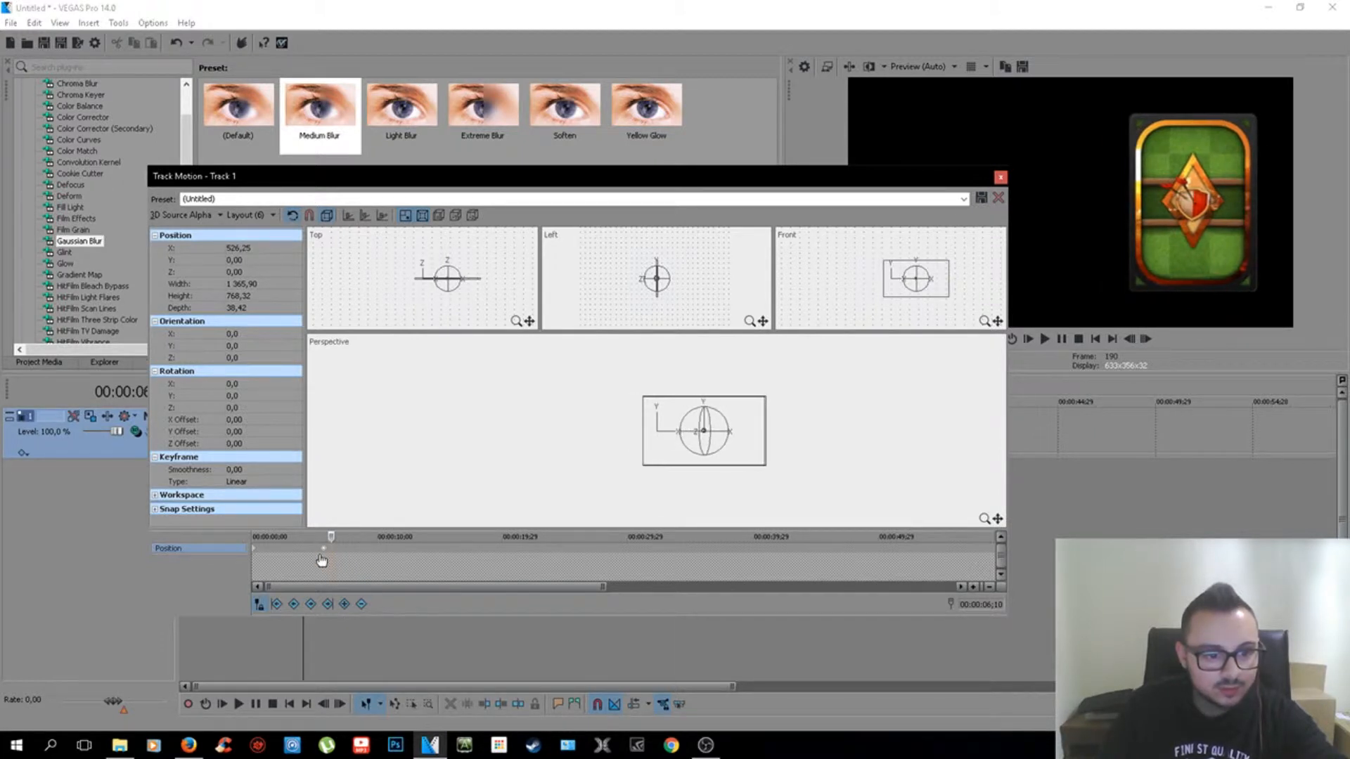
{"action": "left_click", "coordinate": [321, 554]}
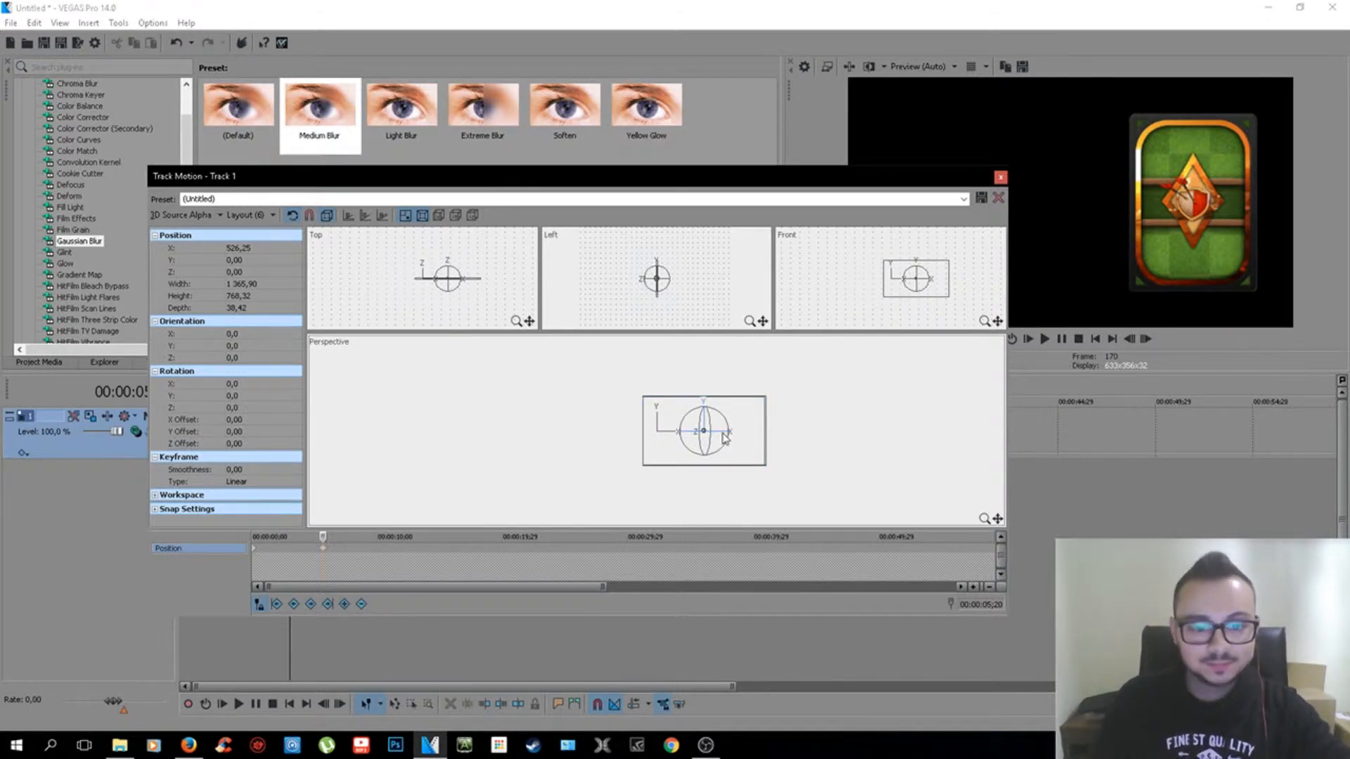
Step: Turn the card around its vertical axis at the 00:00:05;20 keyframe to a Y orientation of about -55 degrees
{"action": "left_click_drag", "start_coordinate": [723, 437], "coordinate": [712, 443]}
{"action": "mouse_move", "coordinate": [323, 538]}
{"action": "left_mouse_down"}
{"action": "mouse_move", "coordinate": [227, 540]}
{"action": "mouse_move", "coordinate": [324, 555]}
{"action": "left_mouse_up"}
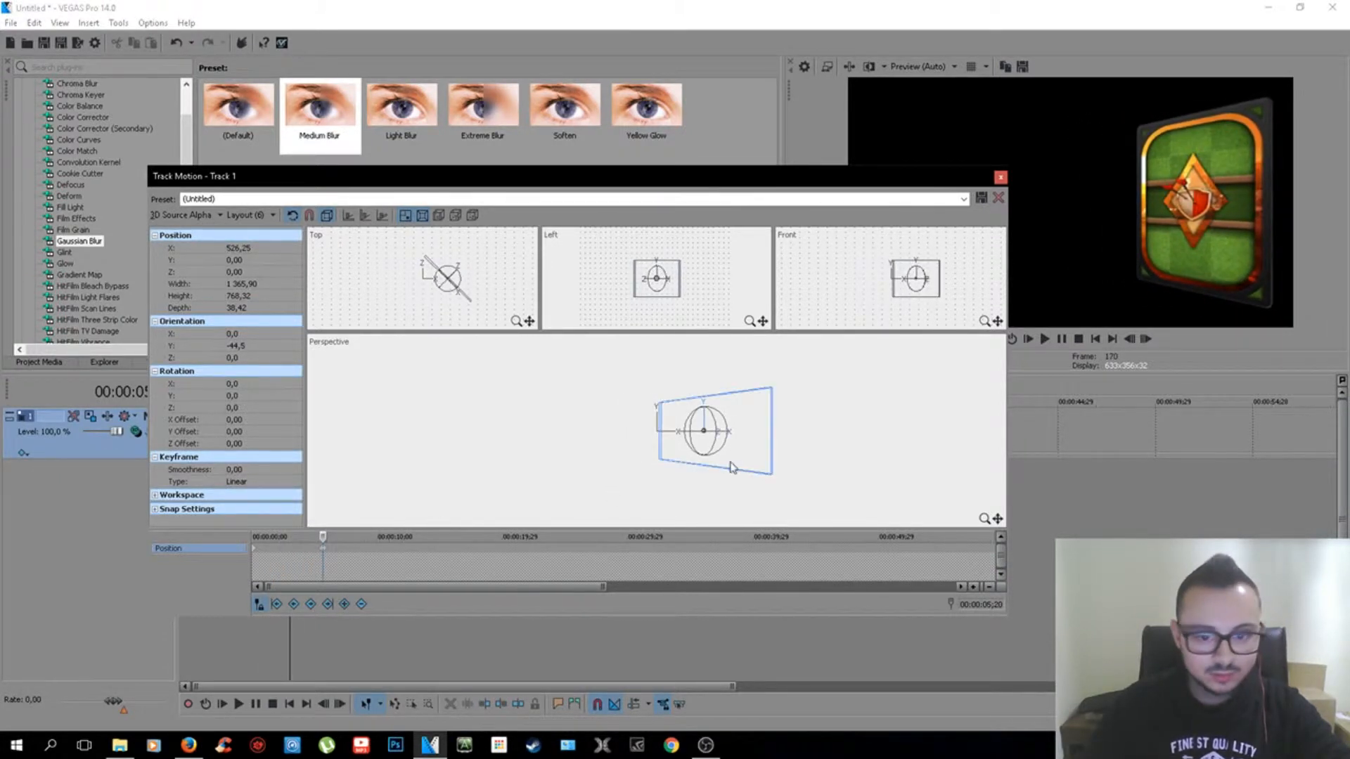
{"action": "left_click_drag", "start_coordinate": [724, 440], "coordinate": [725, 440]}
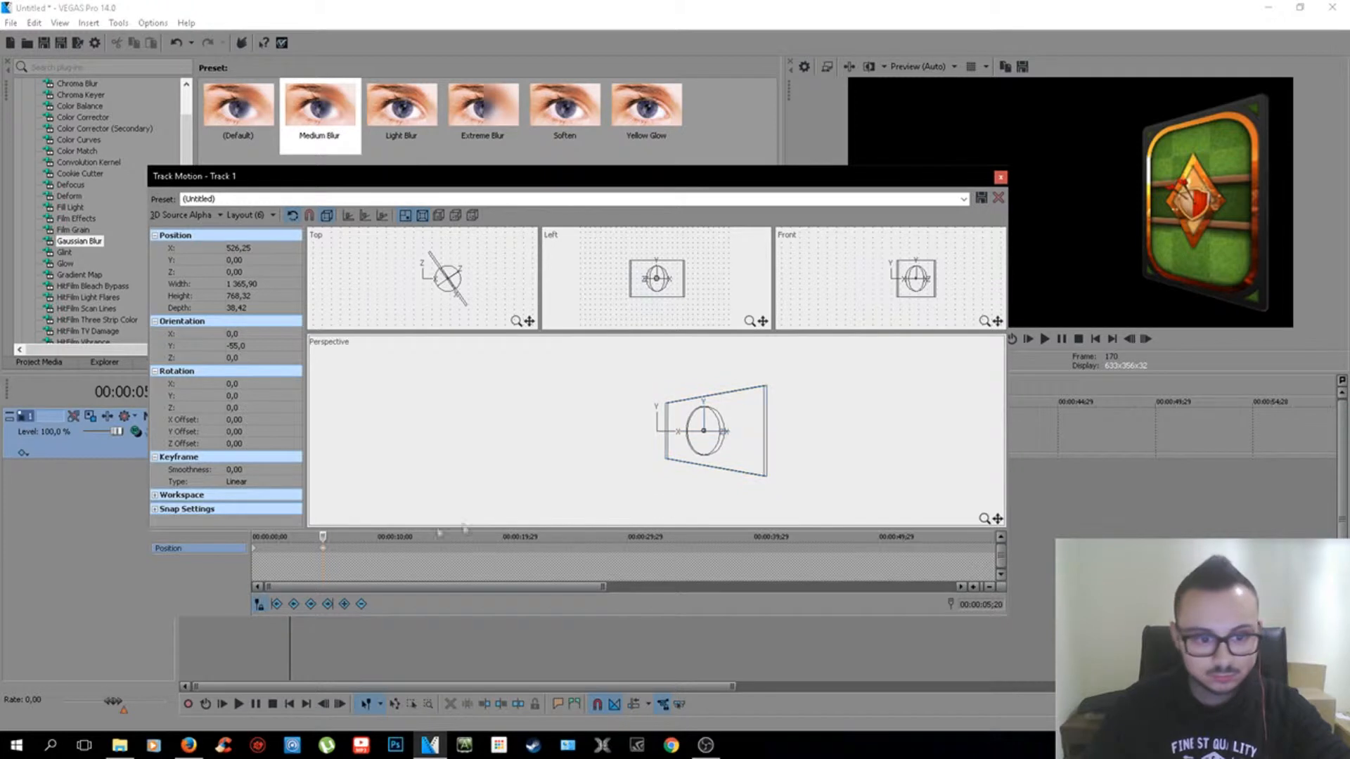
Step: Close Track Motion and play the card animation from the start of the timeline
{"action": "left_click_drag", "start_coordinate": [323, 537], "coordinate": [374, 538]}
{"action": "left_click", "coordinate": [1000, 176]}
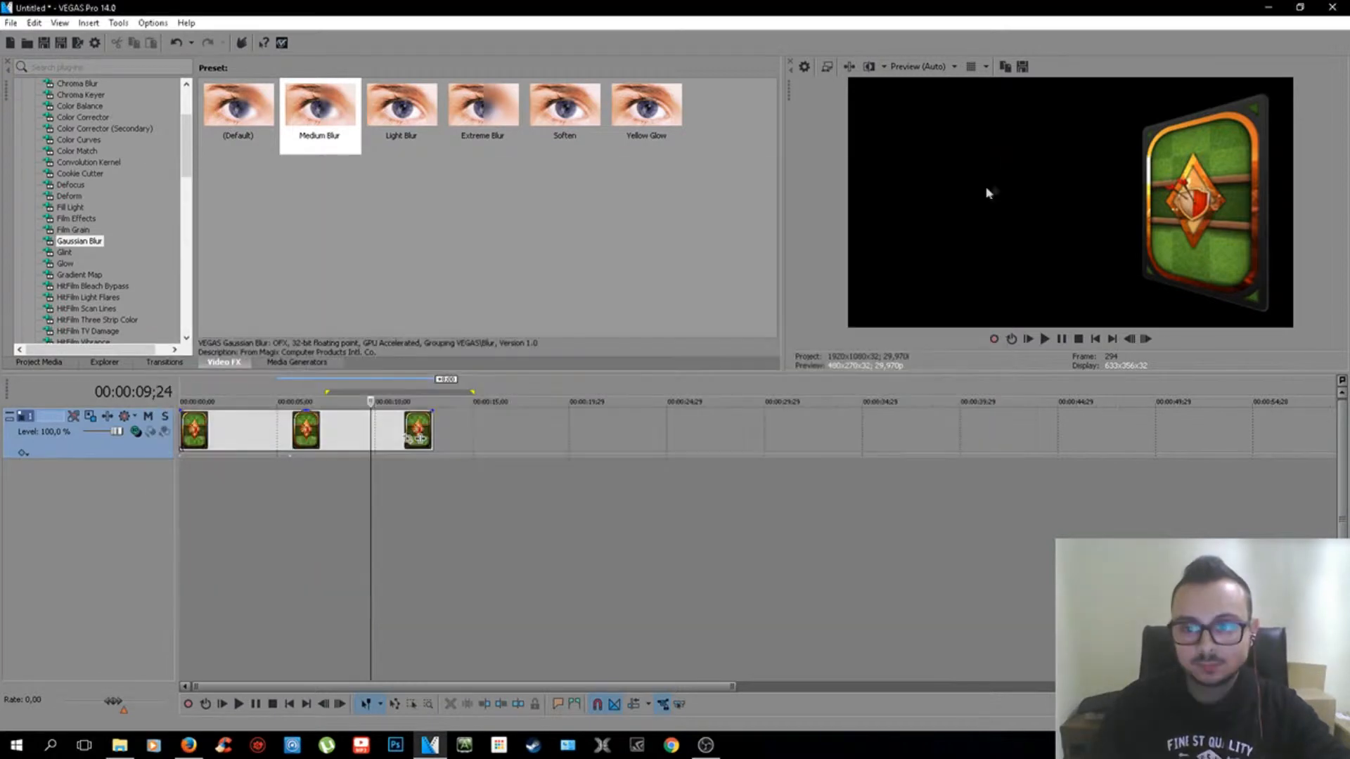
{"action": "left_click_drag", "start_coordinate": [319, 533], "coordinate": [289, 492]}
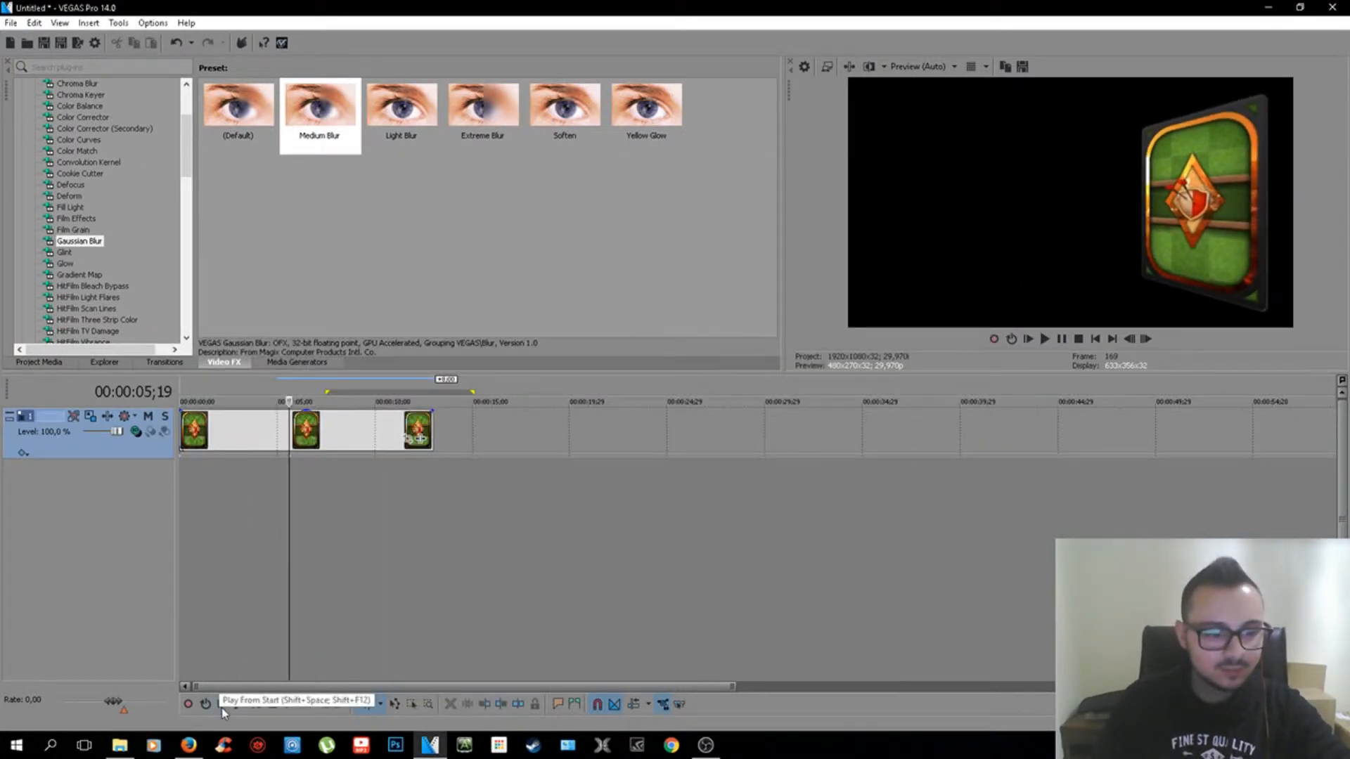
{"action": "left_click", "coordinate": [222, 705]}
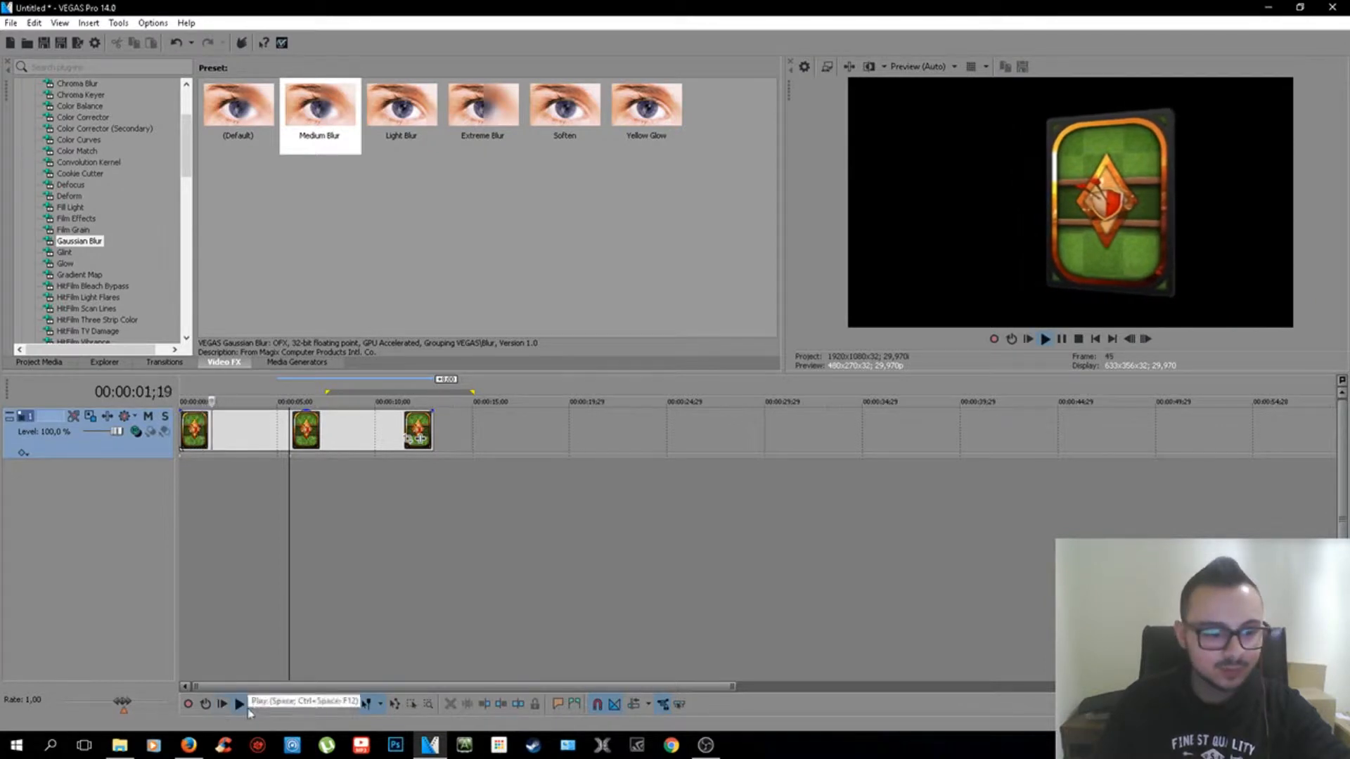
Step: Stop playback, expand the track's keyframes on the timeline, and move the card's end Position keyframe to about 00:00:03;29
{"action": "left_click", "coordinate": [257, 706]}
{"action": "left_click", "coordinate": [203, 548]}
{"action": "left_click_drag", "start_coordinate": [203, 549], "coordinate": [258, 465]}
{"action": "left_click", "coordinate": [266, 457]}
{"action": "left_click", "coordinate": [250, 508]}
{"action": "left_click_drag", "start_coordinate": [250, 499], "coordinate": [256, 487]}
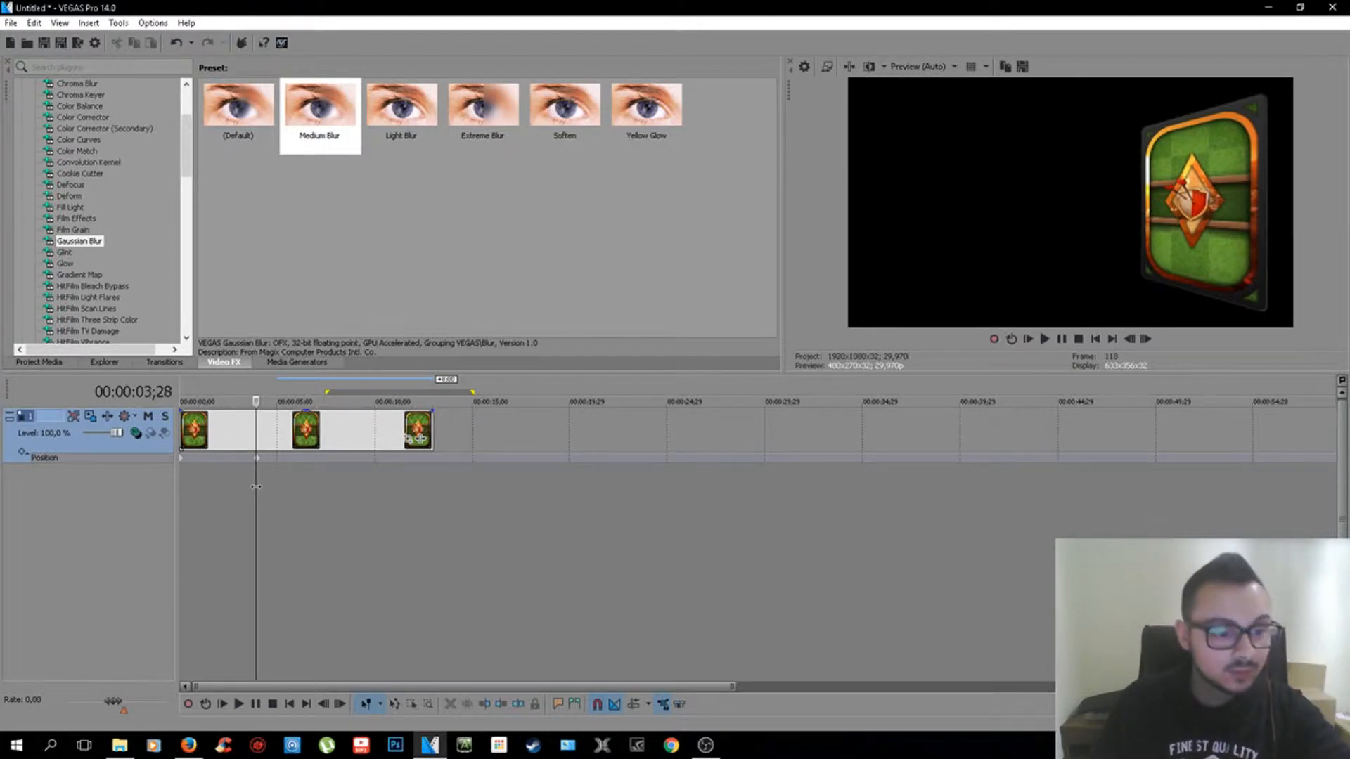
Step: Duplicate the card's video track together with its Position keyframes and scrub through the start of the animation
{"action": "right_click", "coordinate": [110, 445]}
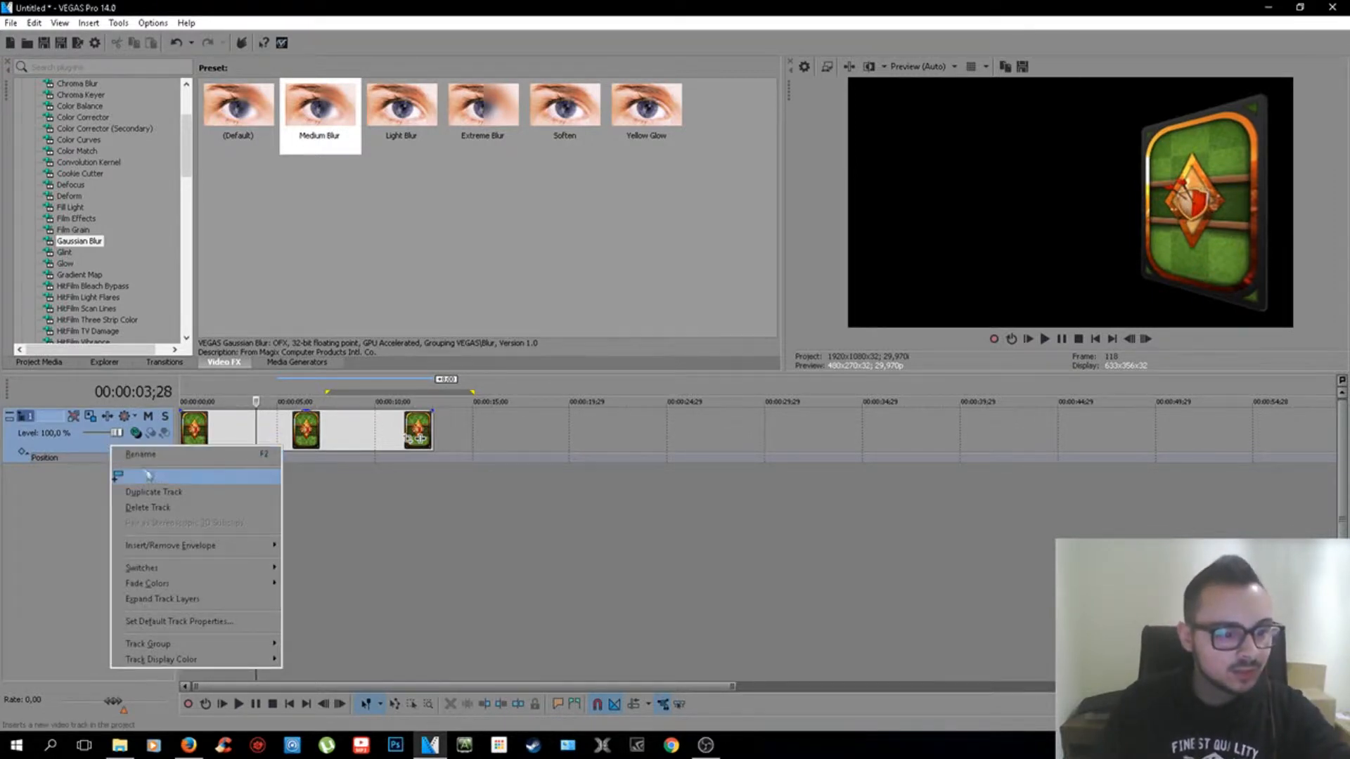
{"action": "left_click", "coordinate": [158, 493]}
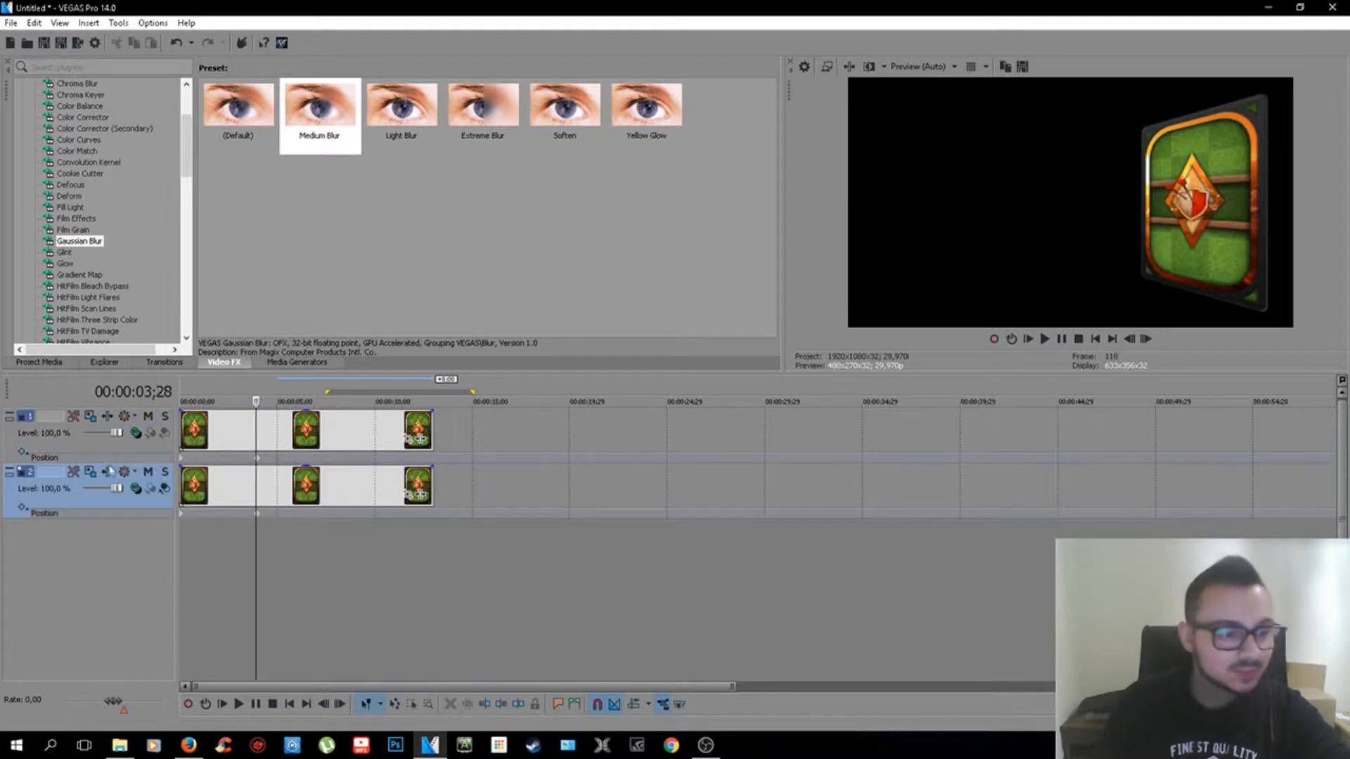
{"action": "left_click", "coordinate": [221, 545]}
{"action": "left_click_drag", "start_coordinate": [220, 530], "coordinate": [270, 531]}
Step: Add a Track 1 motion keyframe at 00:00:05;28 that shifts the card to X about 283 and scales it to about 1322 by 744
{"action": "left_click", "coordinate": [296, 433]}
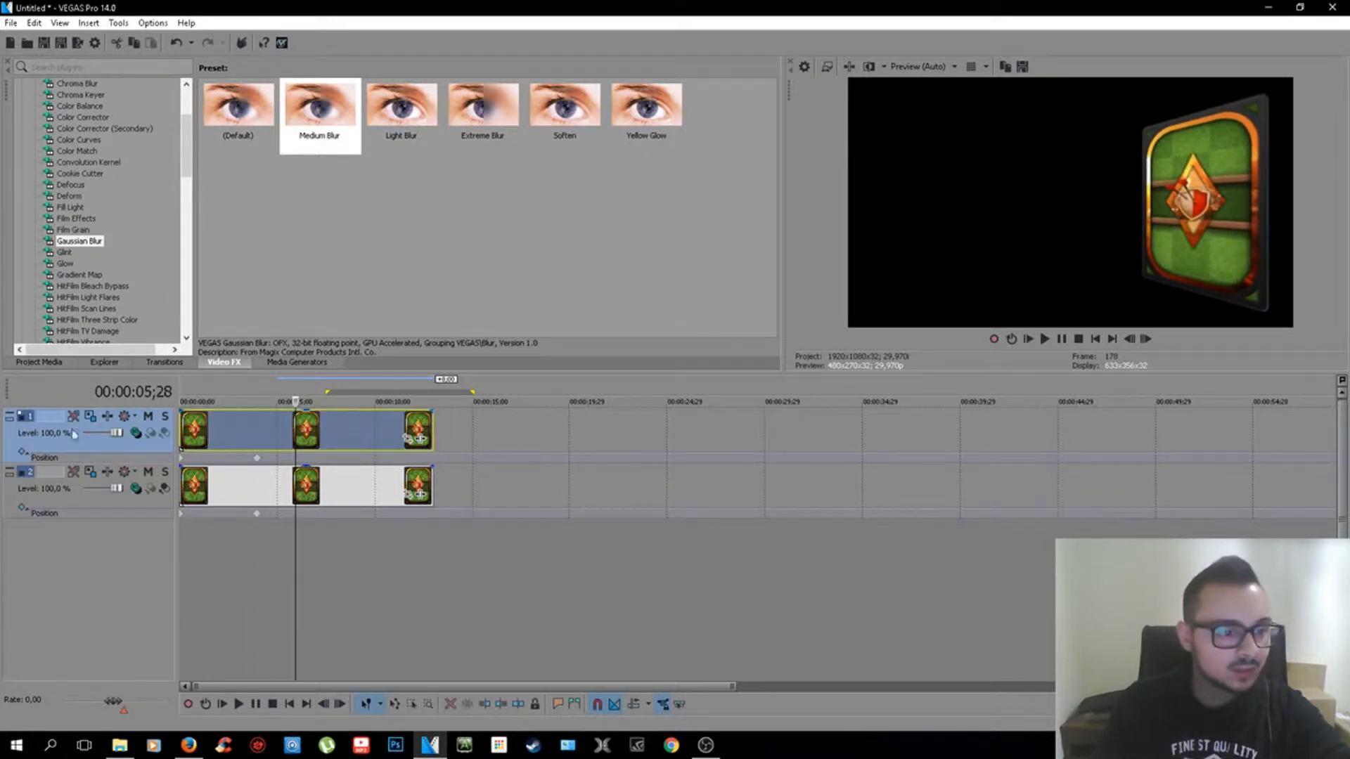
{"action": "left_click", "coordinate": [92, 417]}
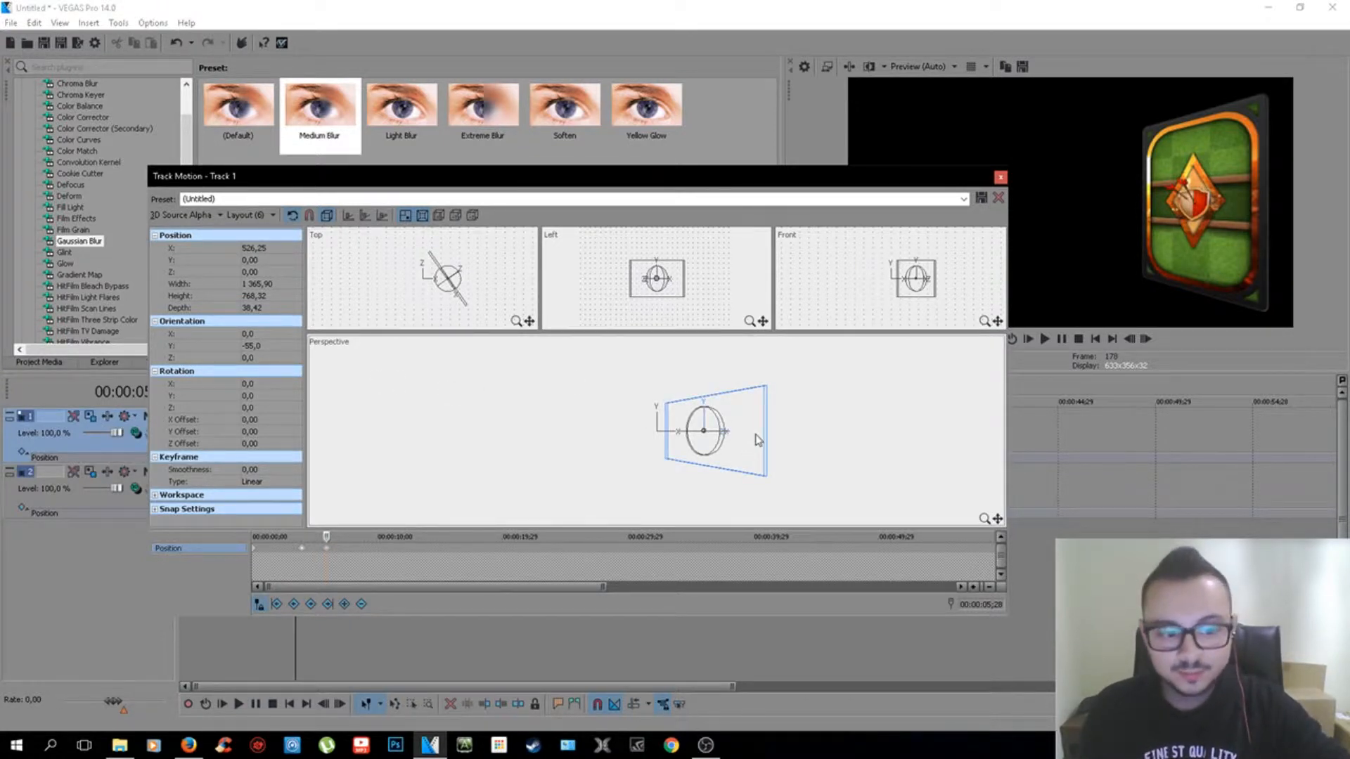
{"action": "key", "text": "Left"}
{"action": "key", "text": "Left"}
{"action": "key", "text": "Left"}
{"action": "key", "text": "Left"}
{"action": "key", "text": "Left"}
{"action": "key", "text": "Left"}
{"action": "key", "text": "Left"}
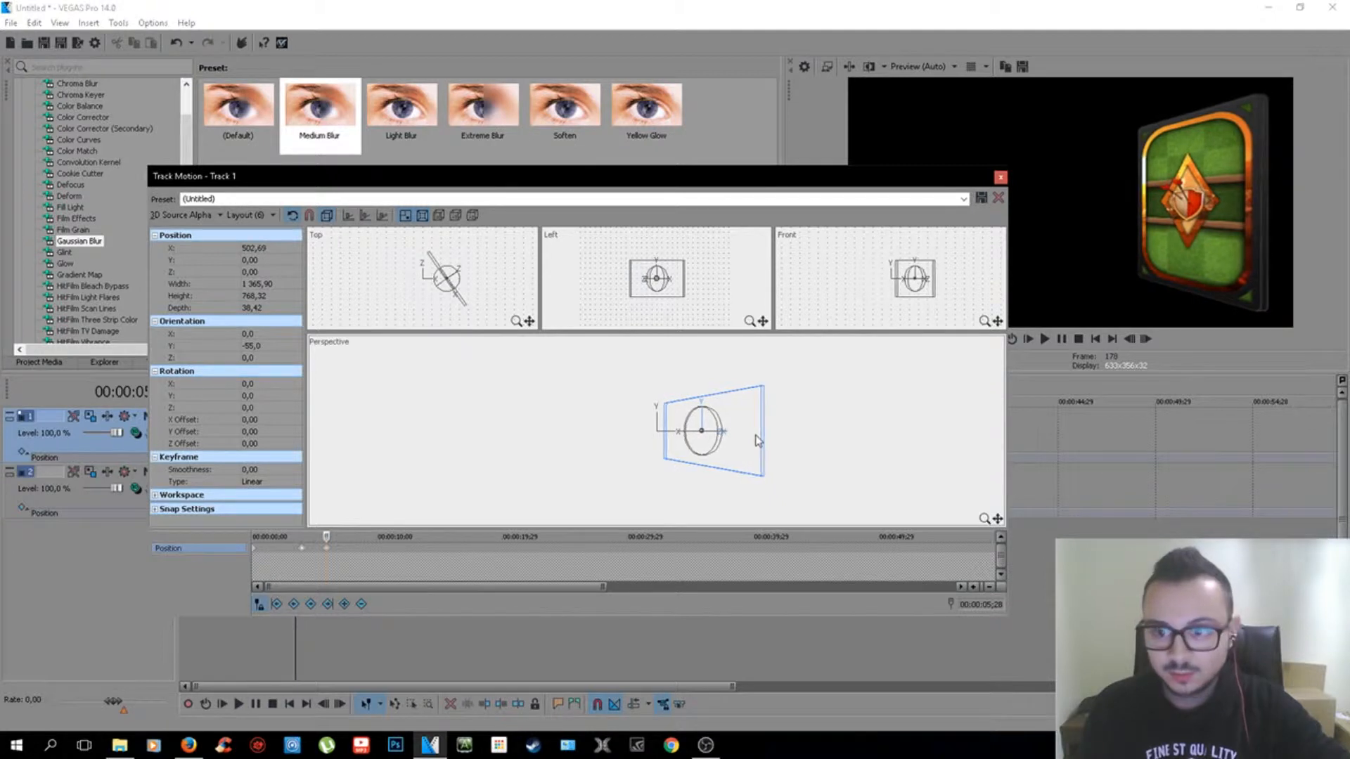
{"action": "key", "text": "Left"}
{"action": "key", "text": "Left"}
{"action": "key", "text": "Left"}
{"action": "key", "text": "Left"}
{"action": "key", "text": "Left"}
{"action": "key", "text": "Left"}
{"action": "key", "text": "Left"}
{"action": "key", "text": "Left"}
{"action": "key", "text": "Left"}
{"action": "key", "text": "Left"}
{"action": "key", "text": "Left"}
{"action": "key", "text": "Left"}
{"action": "key", "text": "Left"}
{"action": "key", "text": "Left"}
{"action": "key", "text": "Left"}
{"action": "key", "text": "Left"}
{"action": "key", "text": "Left"}
{"action": "key", "text": "Left"}
{"action": "key", "text": "Left"}
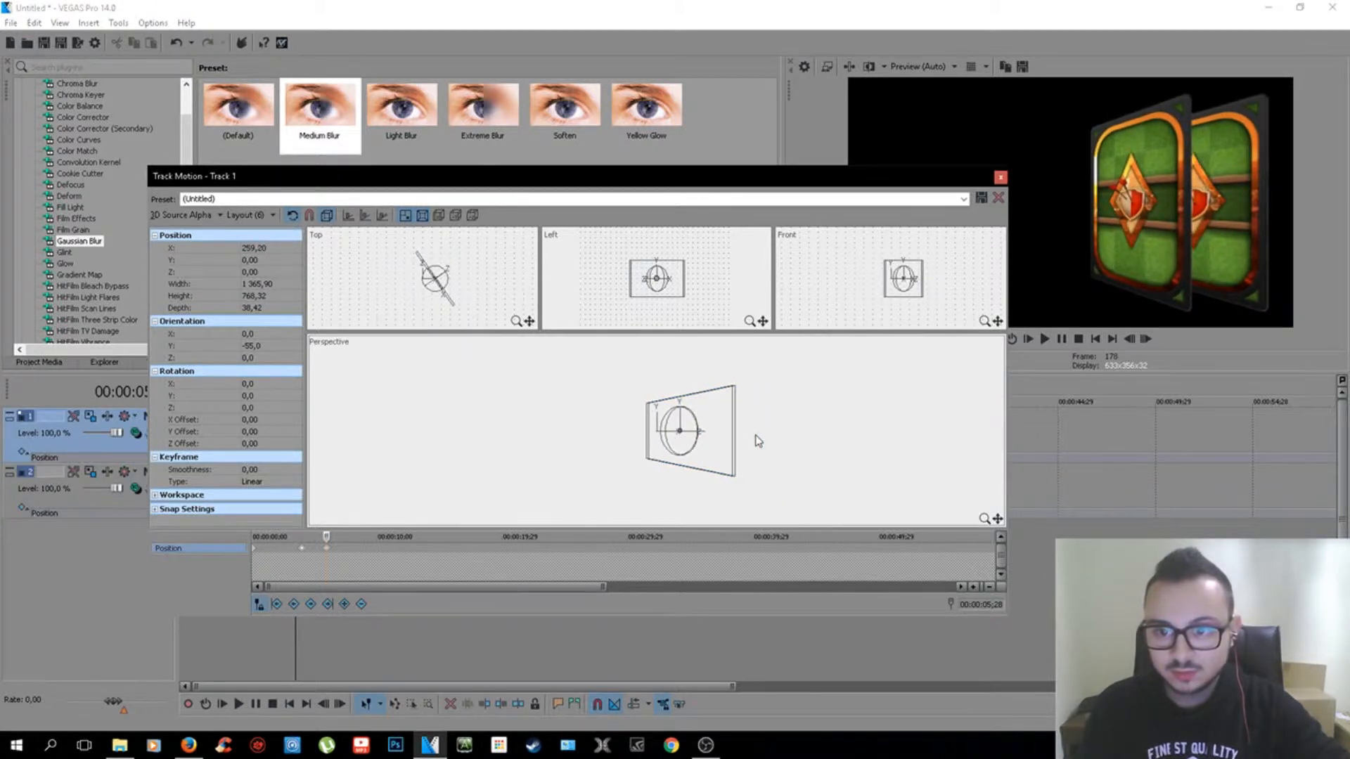
{"action": "key", "text": "Left"}
{"action": "key", "text": "Left"}
{"action": "key", "text": "Left"}
{"action": "key", "text": "Left"}
{"action": "key", "text": "Left"}
{"action": "key", "text": "Left"}
{"action": "key", "text": "Left"}
{"action": "key", "text": "Left"}
{"action": "key", "text": "Left"}
{"action": "key", "text": "Left"}
{"action": "key", "text": "Left"}
{"action": "key", "text": "Left"}
{"action": "key", "text": "Left"}
{"action": "key", "text": "Left"}
{"action": "key", "text": "Left"}
{"action": "key", "text": "Left"}
{"action": "key", "text": "Left"}
{"action": "key", "text": "Left"}
{"action": "key", "text": "Left"}
{"action": "key", "text": "Left"}
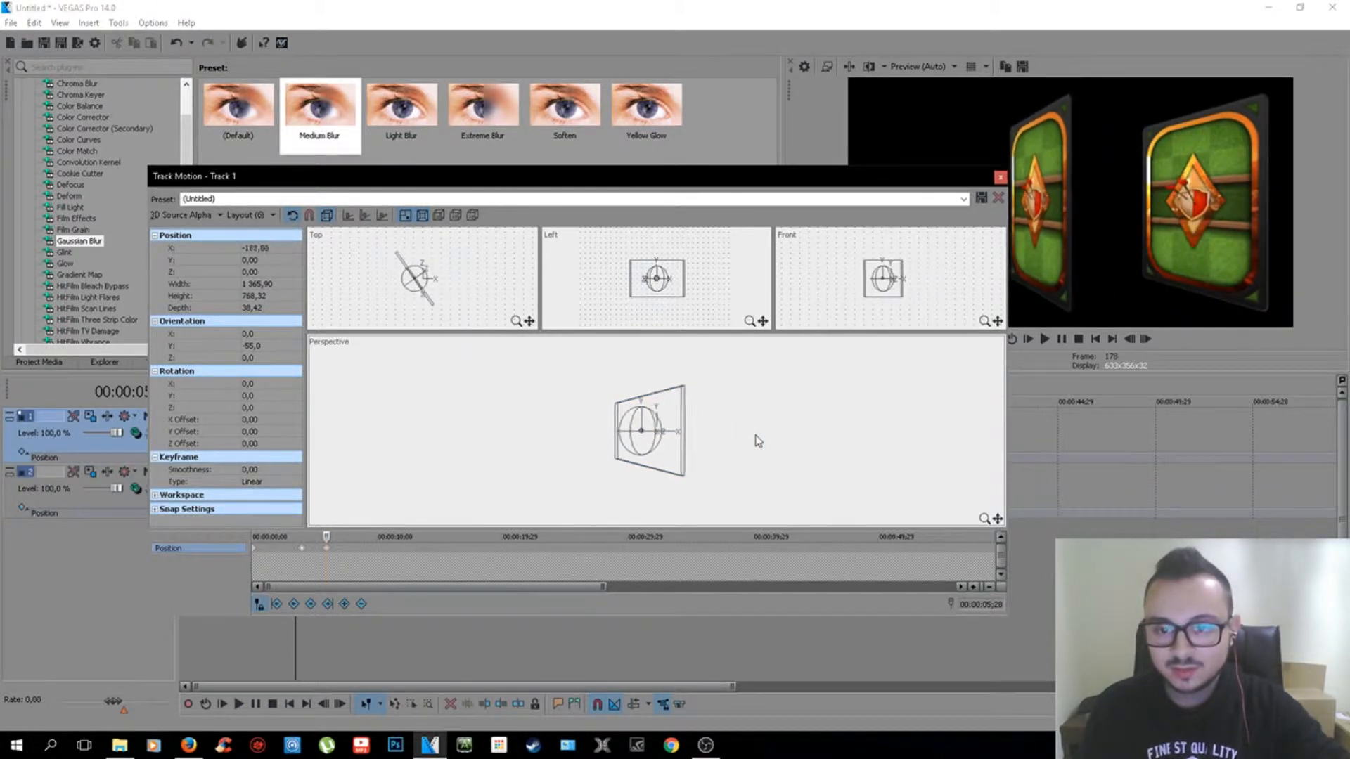
{"action": "key", "text": "Right"}
{"action": "key", "text": "Right"}
{"action": "key", "text": "Right"}
{"action": "key", "text": "Right"}
{"action": "key", "text": "Right"}
{"action": "key", "text": "Right"}
{"action": "key", "text": "Right"}
{"action": "key", "text": "Right"}
{"action": "key", "text": "Right"}
{"action": "key", "text": "Right"}
{"action": "key", "text": "Right"}
{"action": "key", "text": "Right"}
{"action": "key", "text": "Right"}
{"action": "key", "text": "Right"}
{"action": "key", "text": "Right"}
{"action": "key", "text": "Right"}
{"action": "key", "text": "Right"}
{"action": "key", "text": "Right"}
{"action": "key", "text": "Right"}
{"action": "key", "text": "Right"}
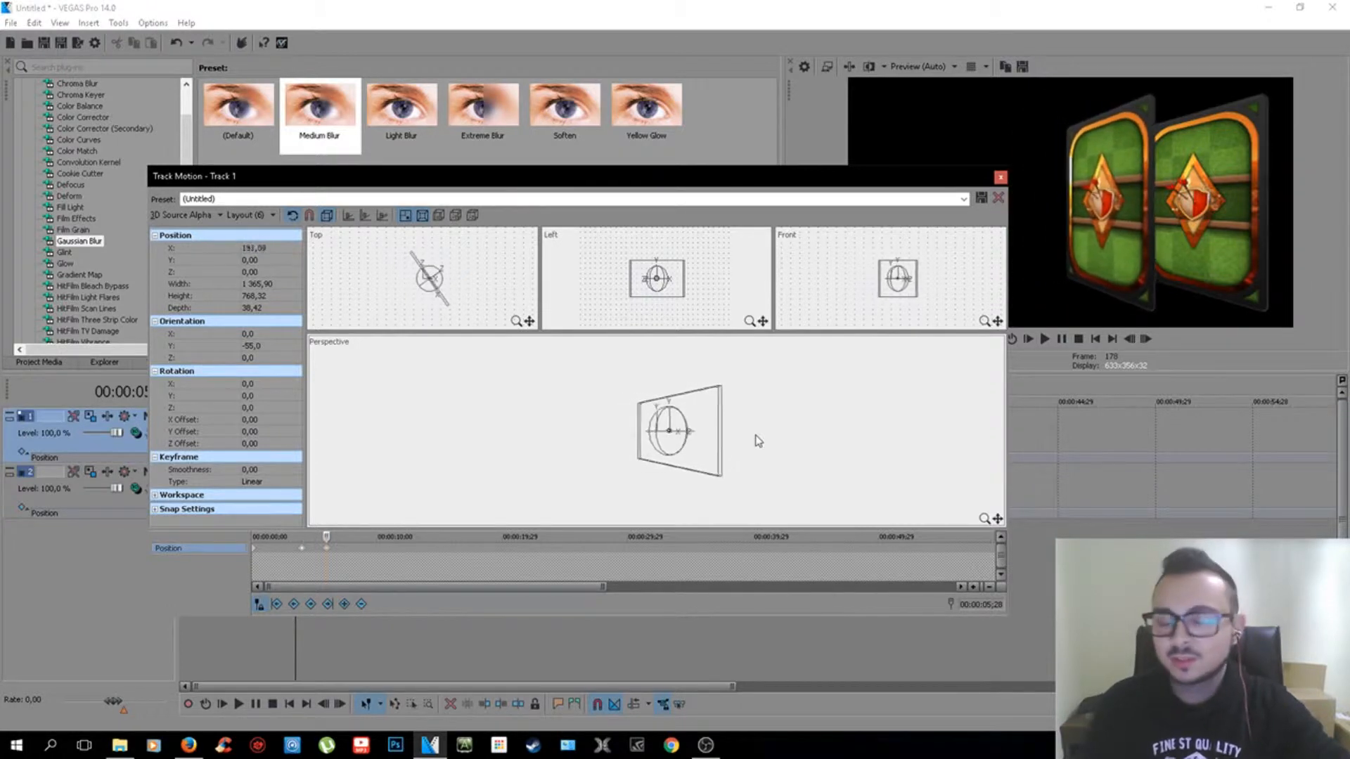
{"action": "key", "text": "Right"}
{"action": "key", "text": "Right"}
{"action": "key", "text": "Right"}
{"action": "key", "text": "Right"}
{"action": "key", "text": "Right"}
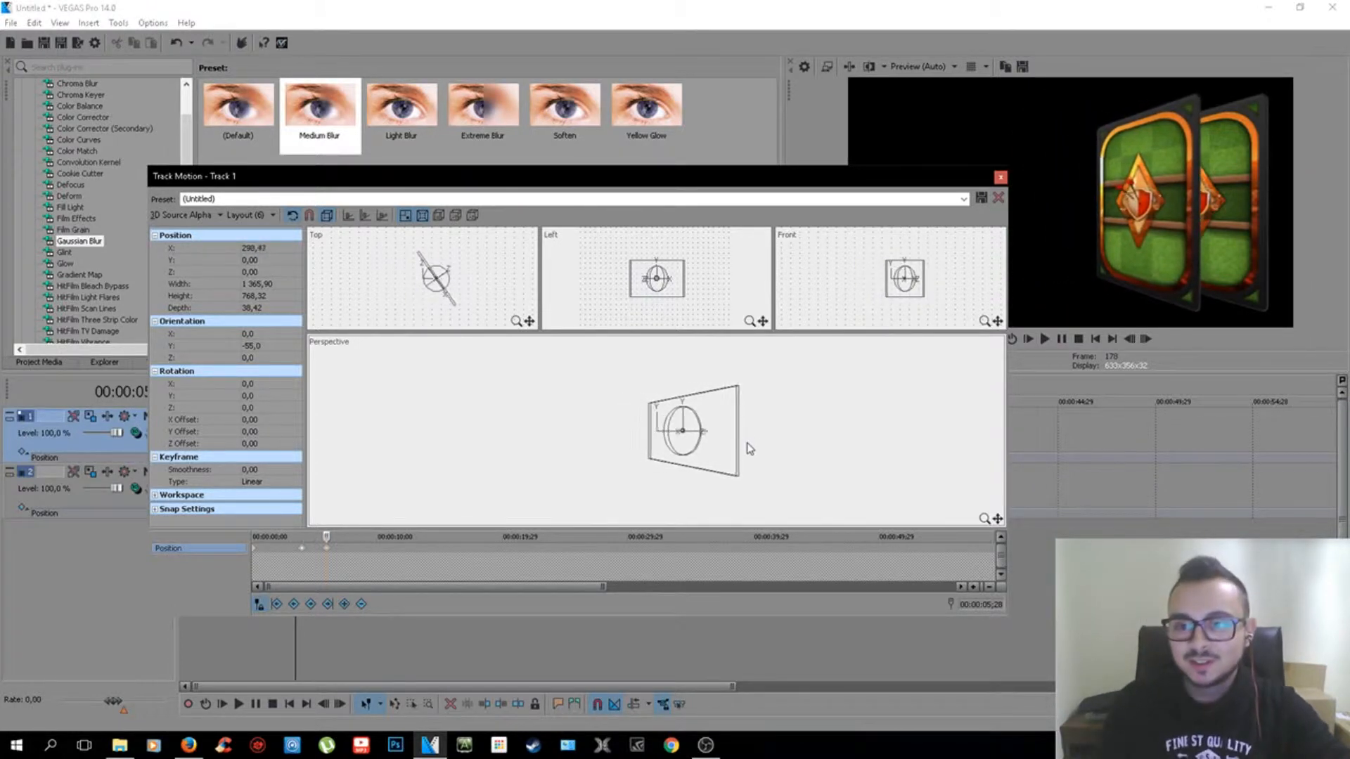
{"action": "key", "text": "Left"}
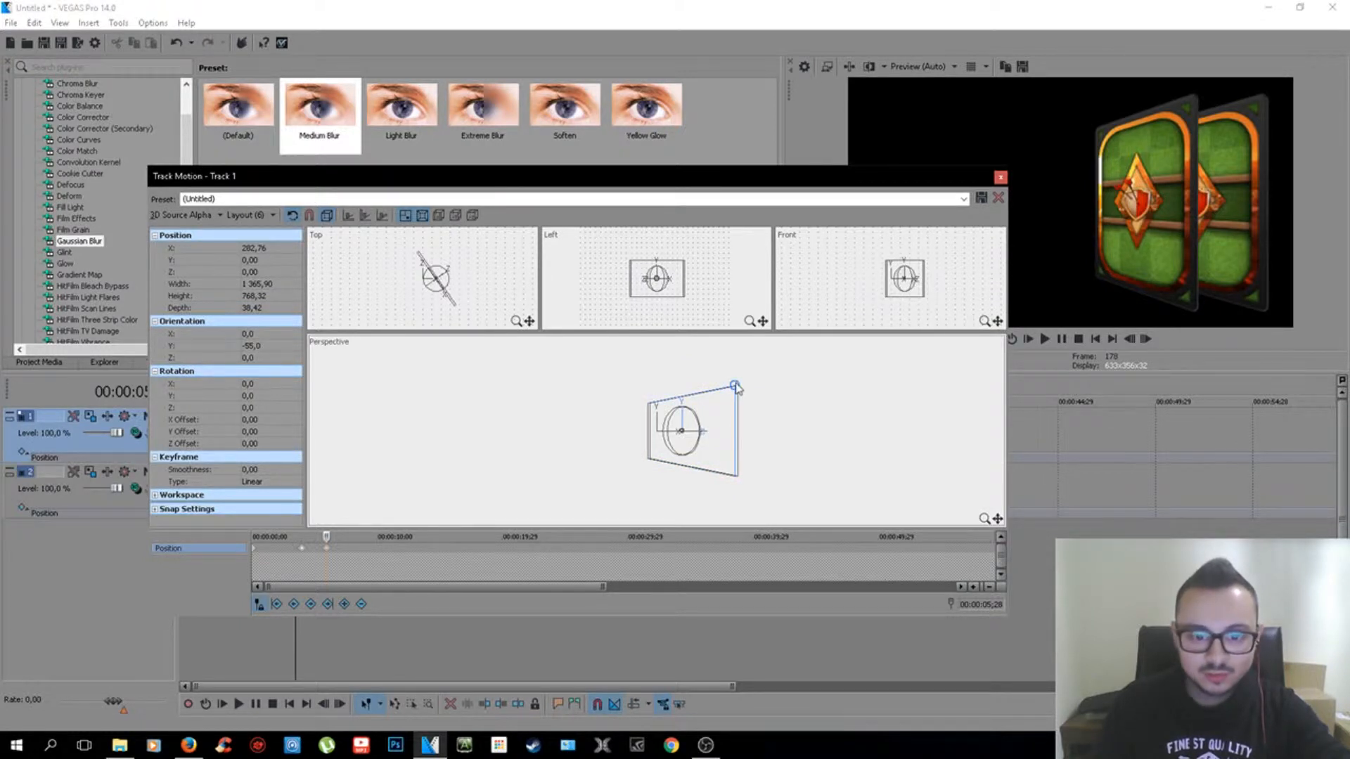
{"action": "left_click_drag", "start_coordinate": [736, 391], "coordinate": [736, 393]}
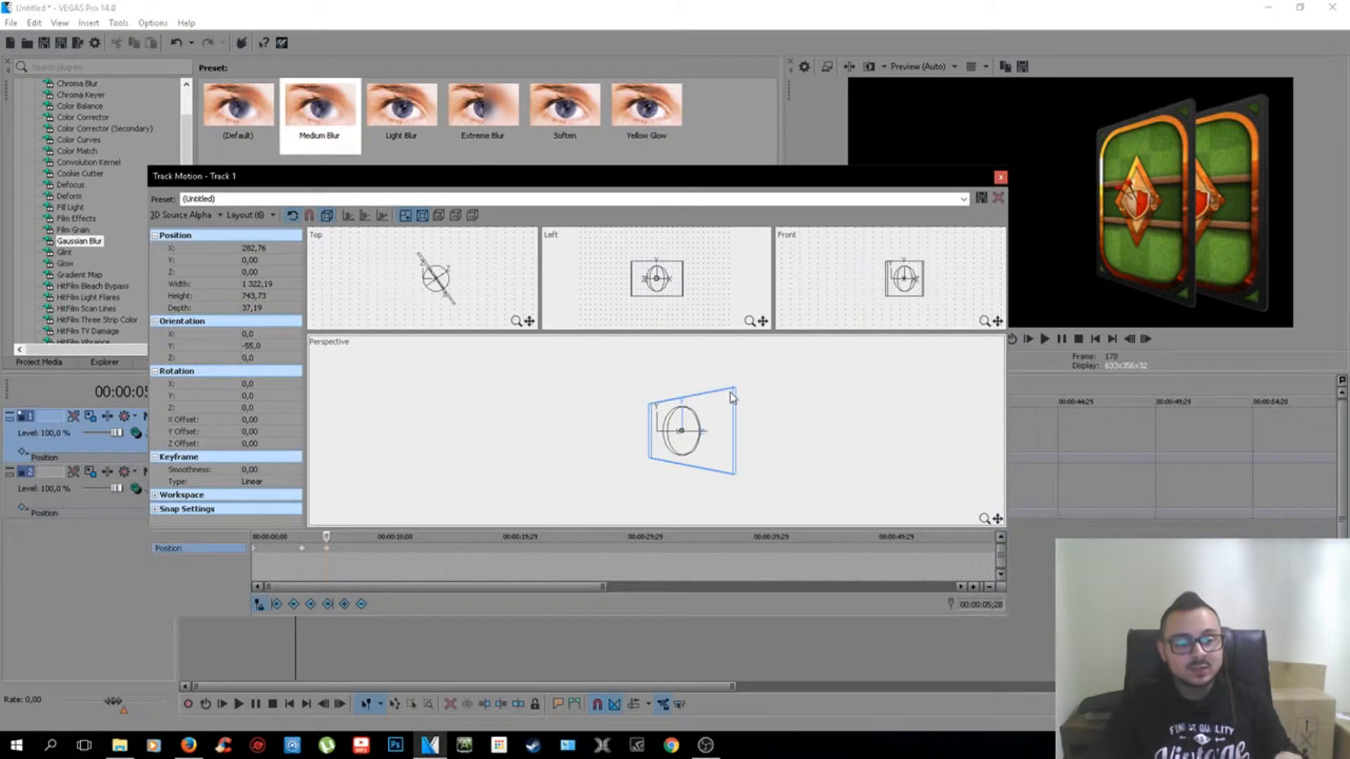
Step: Add a Track 1 motion keyframe at 00:00:09;03 with the card at X about 251, scrub through the result, and close Track Motion
{"action": "mouse_move", "coordinate": [326, 537]}
{"action": "left_mouse_down"}
{"action": "mouse_move", "coordinate": [296, 537]}
{"action": "mouse_move", "coordinate": [352, 537]}
{"action": "mouse_move", "coordinate": [255, 537]}
{"action": "mouse_move", "coordinate": [338, 537]}
{"action": "left_mouse_up"}
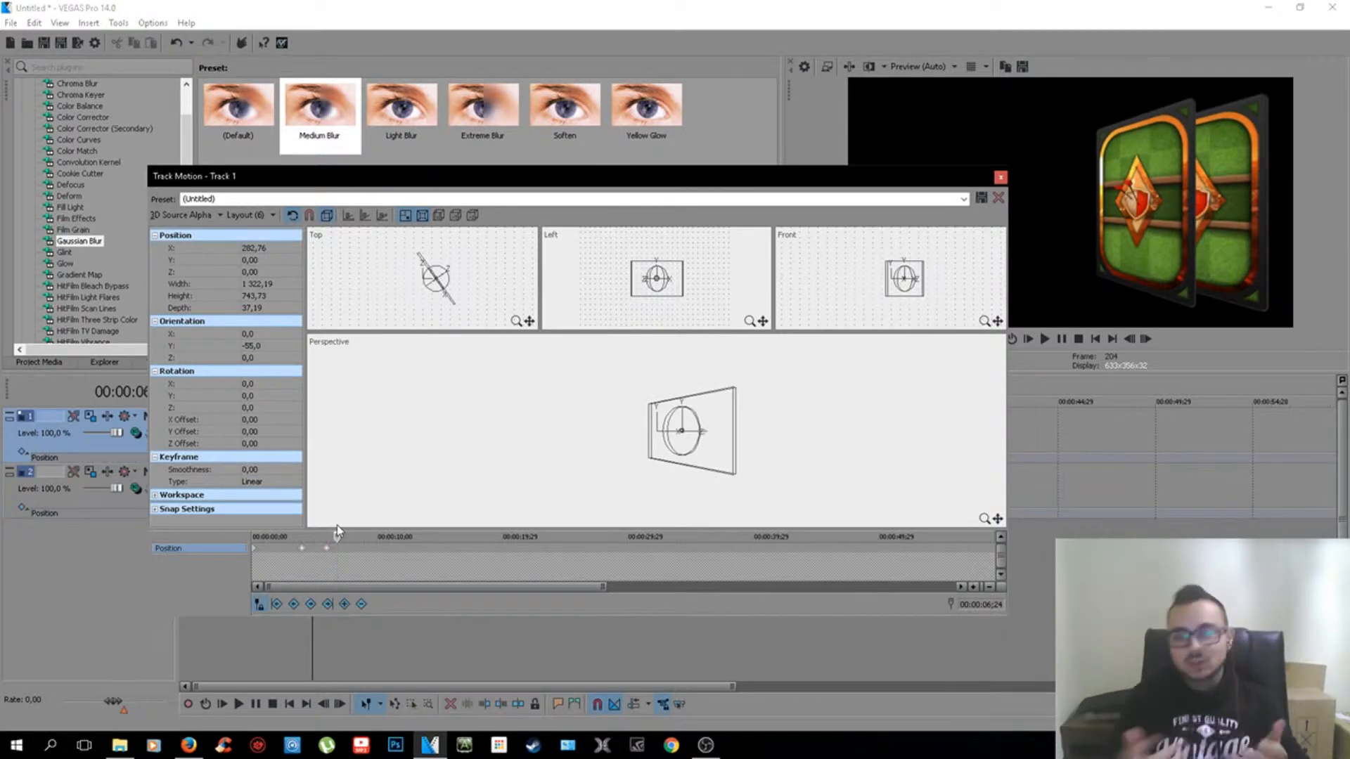
{"action": "left_click_drag", "start_coordinate": [338, 538], "coordinate": [365, 545]}
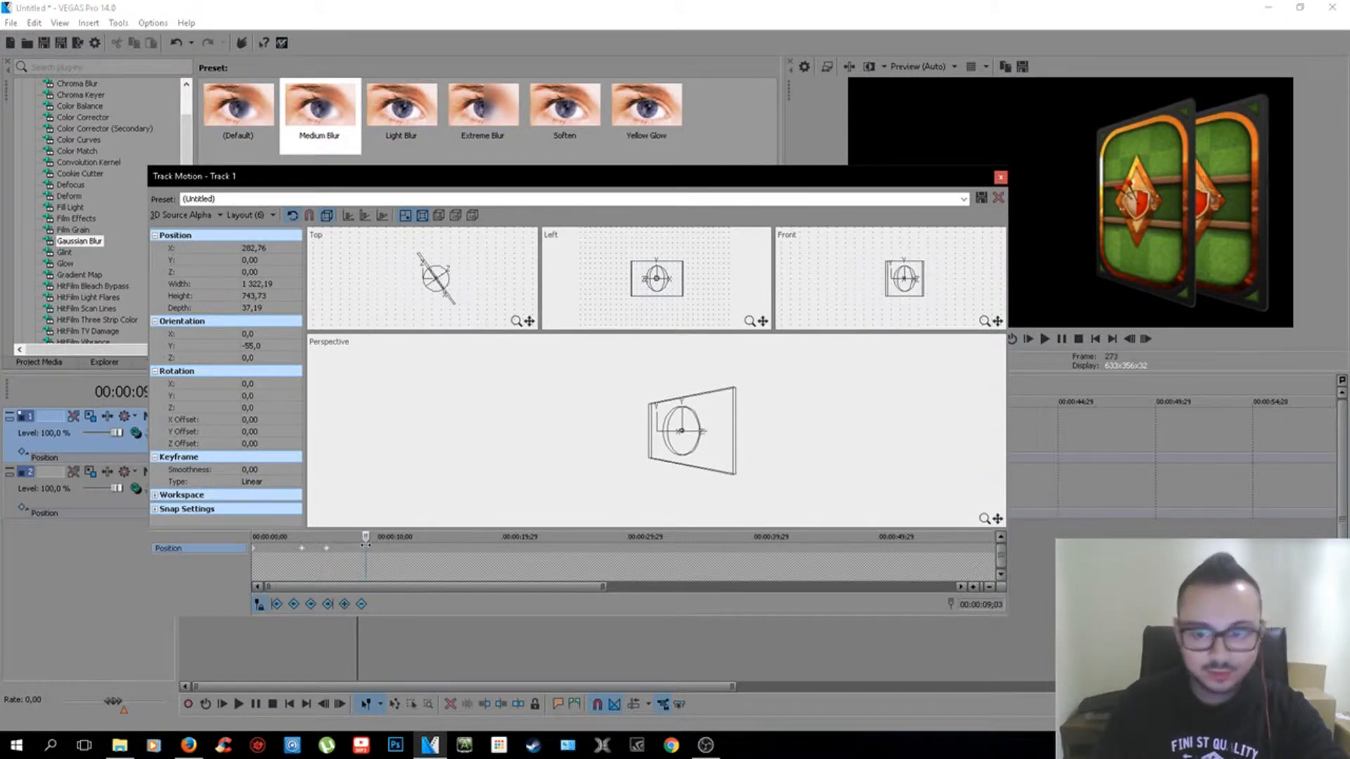
{"action": "left_click", "coordinate": [729, 461]}
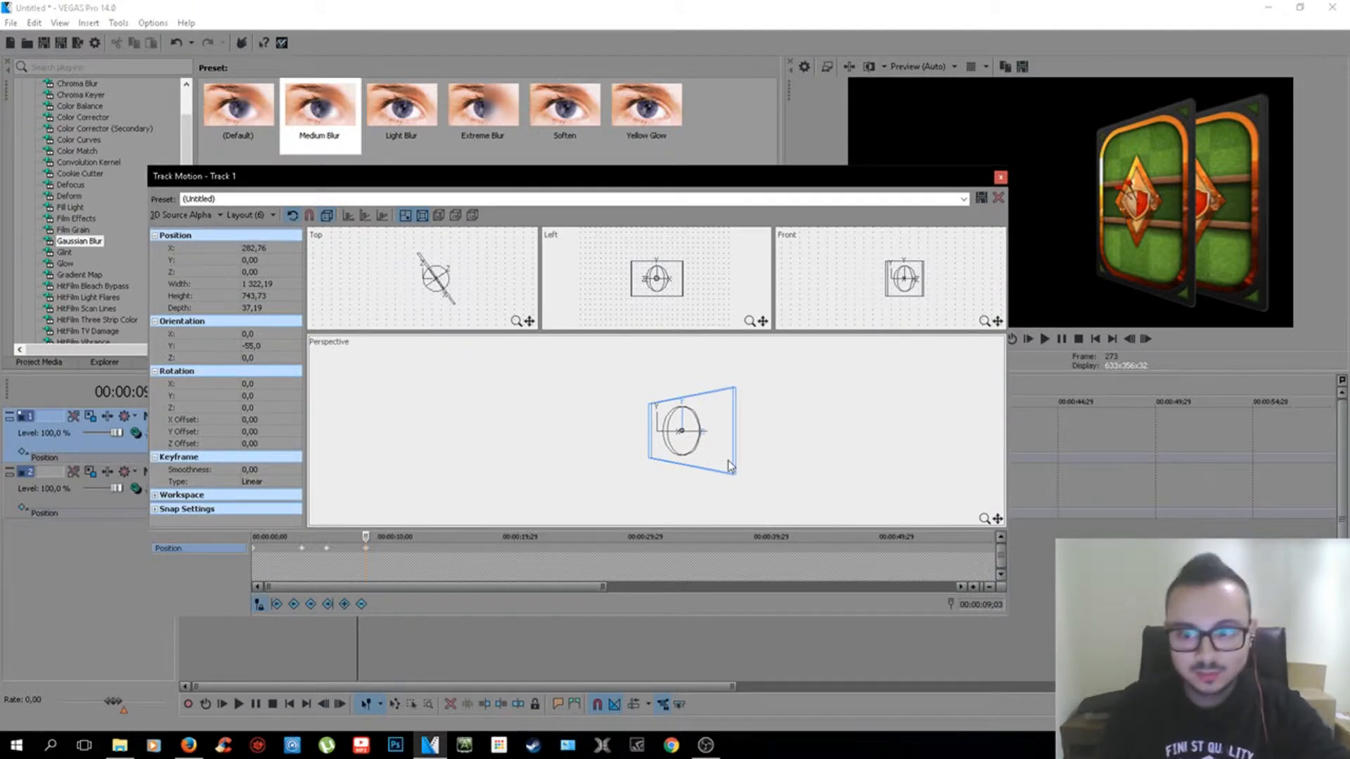
{"action": "key", "text": "Left"}
{"action": "key", "text": "Left"}
{"action": "key", "text": "Left"}
{"action": "key", "text": "Left"}
{"action": "left_click", "coordinate": [359, 549]}
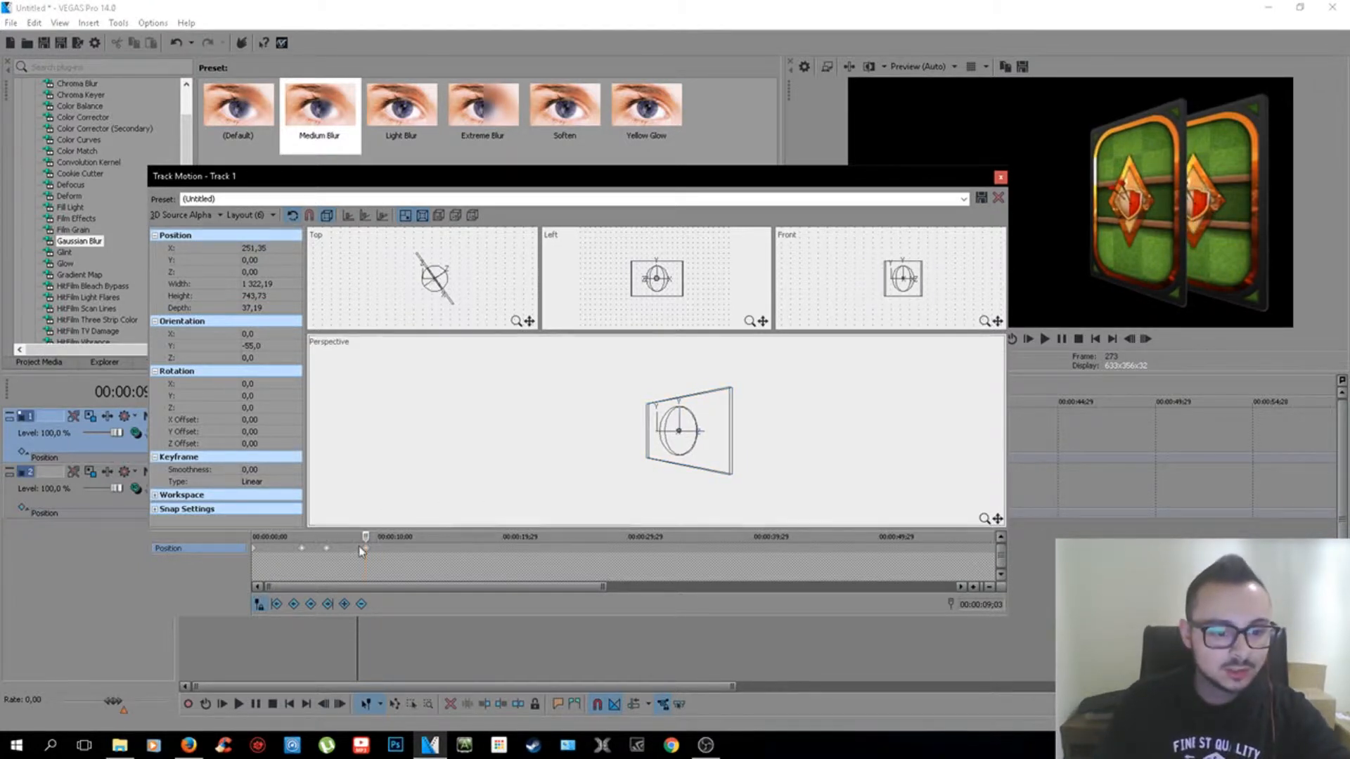
{"action": "left_click_drag", "start_coordinate": [303, 539], "coordinate": [400, 539]}
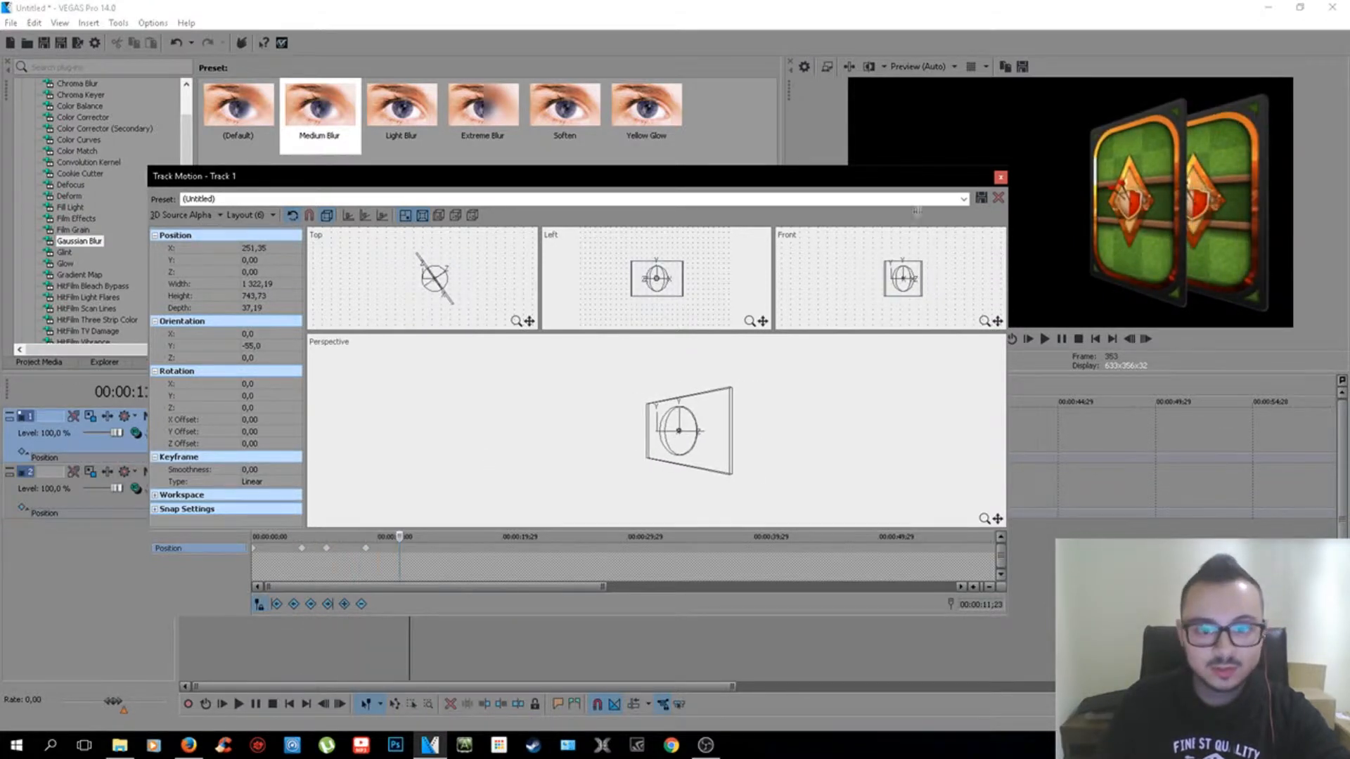
{"action": "left_click", "coordinate": [1001, 176]}
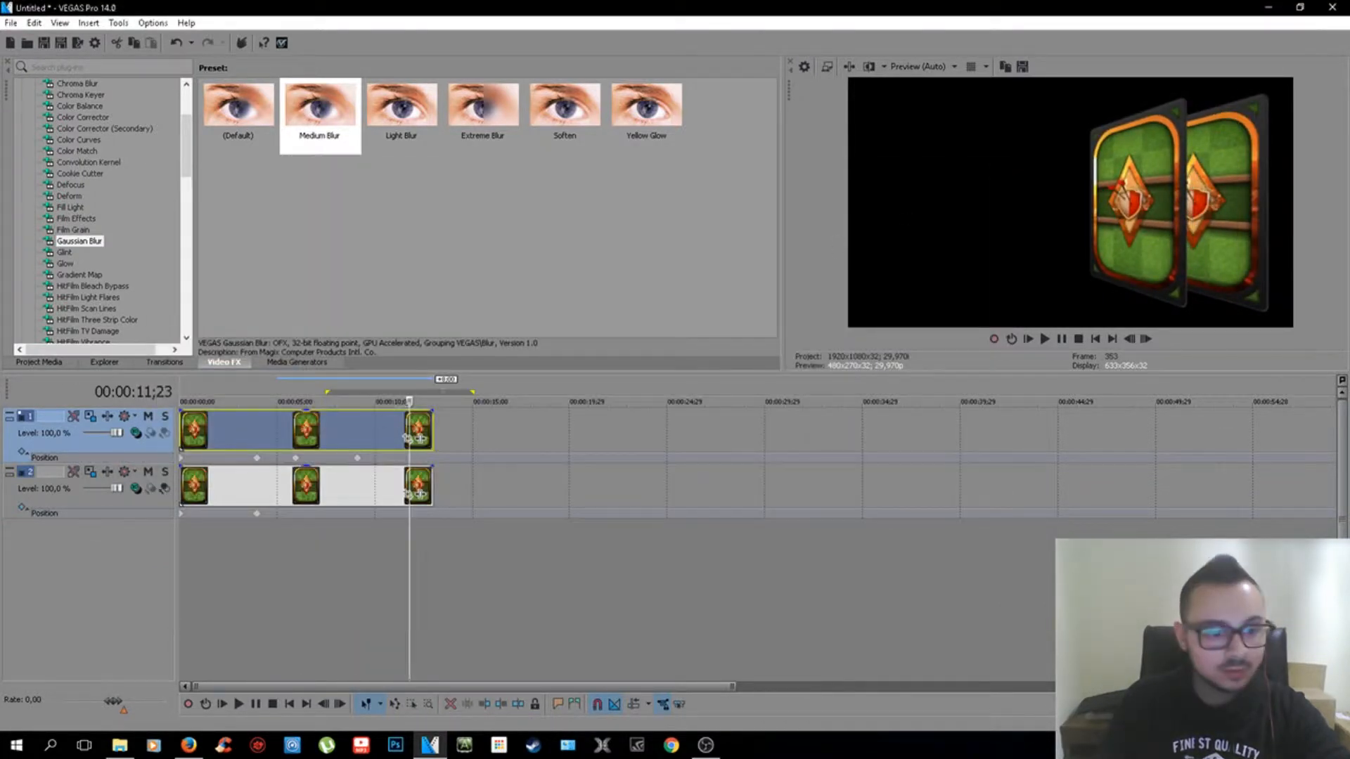
Step: Add a Track 2 motion keyframe at 00:00:05;27 with the duplicate card at X about 471, undoing any further shift
{"action": "left_click", "coordinate": [354, 520]}
{"action": "left_click", "coordinate": [256, 514]}
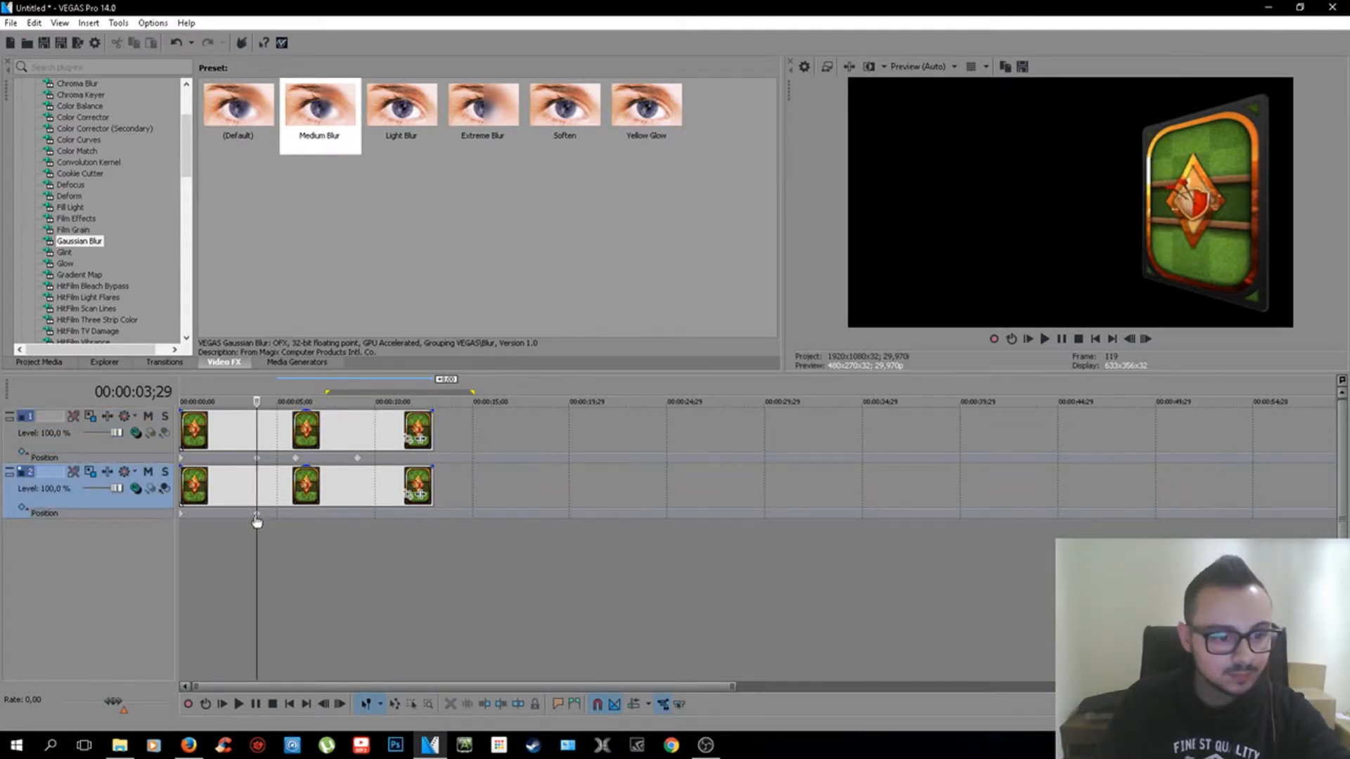
{"action": "double_click", "coordinate": [255, 517]}
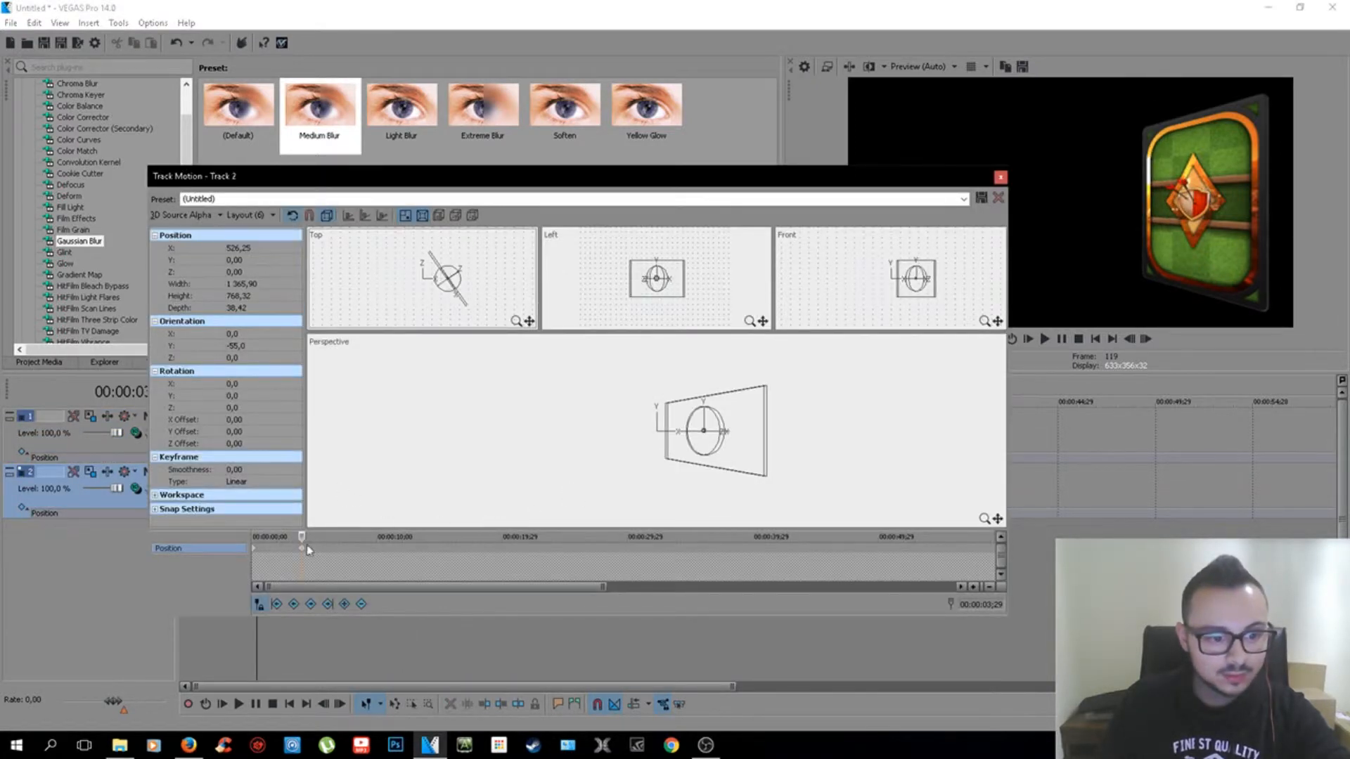
{"action": "left_click_drag", "start_coordinate": [301, 538], "coordinate": [331, 540]}
{"action": "left_click_drag", "start_coordinate": [470, 178], "coordinate": [654, 107]}
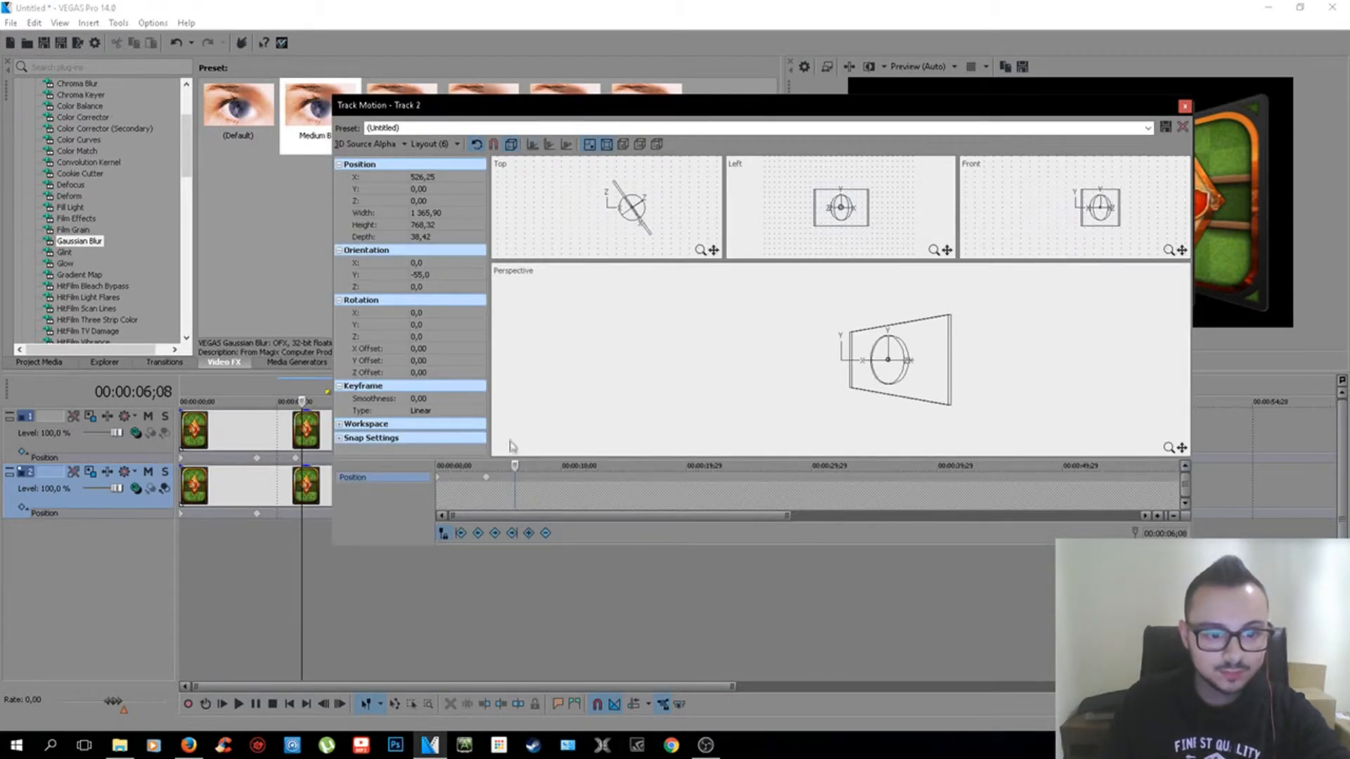
{"action": "mouse_move", "coordinate": [514, 465]}
{"action": "left_mouse_down"}
{"action": "mouse_move", "coordinate": [496, 466]}
{"action": "mouse_move", "coordinate": [510, 466]}
{"action": "left_mouse_up"}
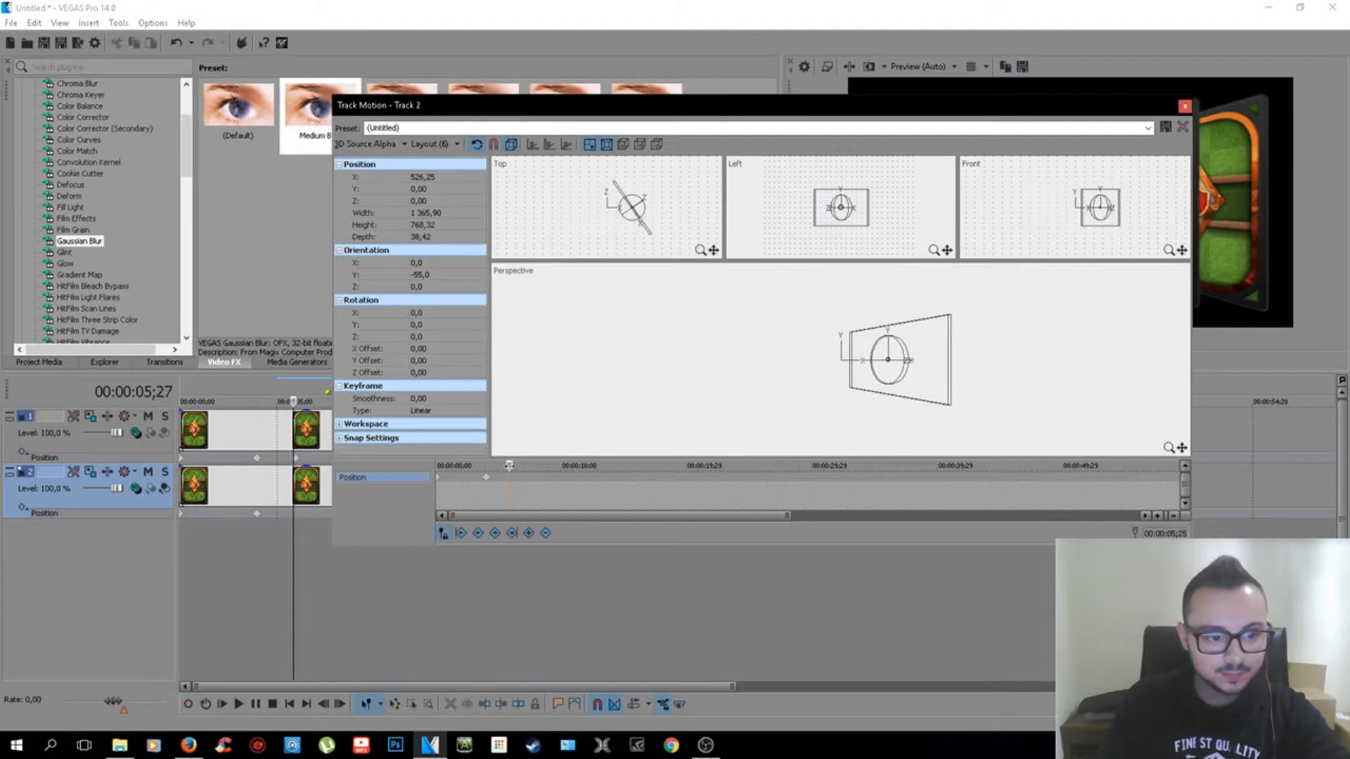
{"action": "left_click_drag", "start_coordinate": [953, 383], "coordinate": [947, 383]}
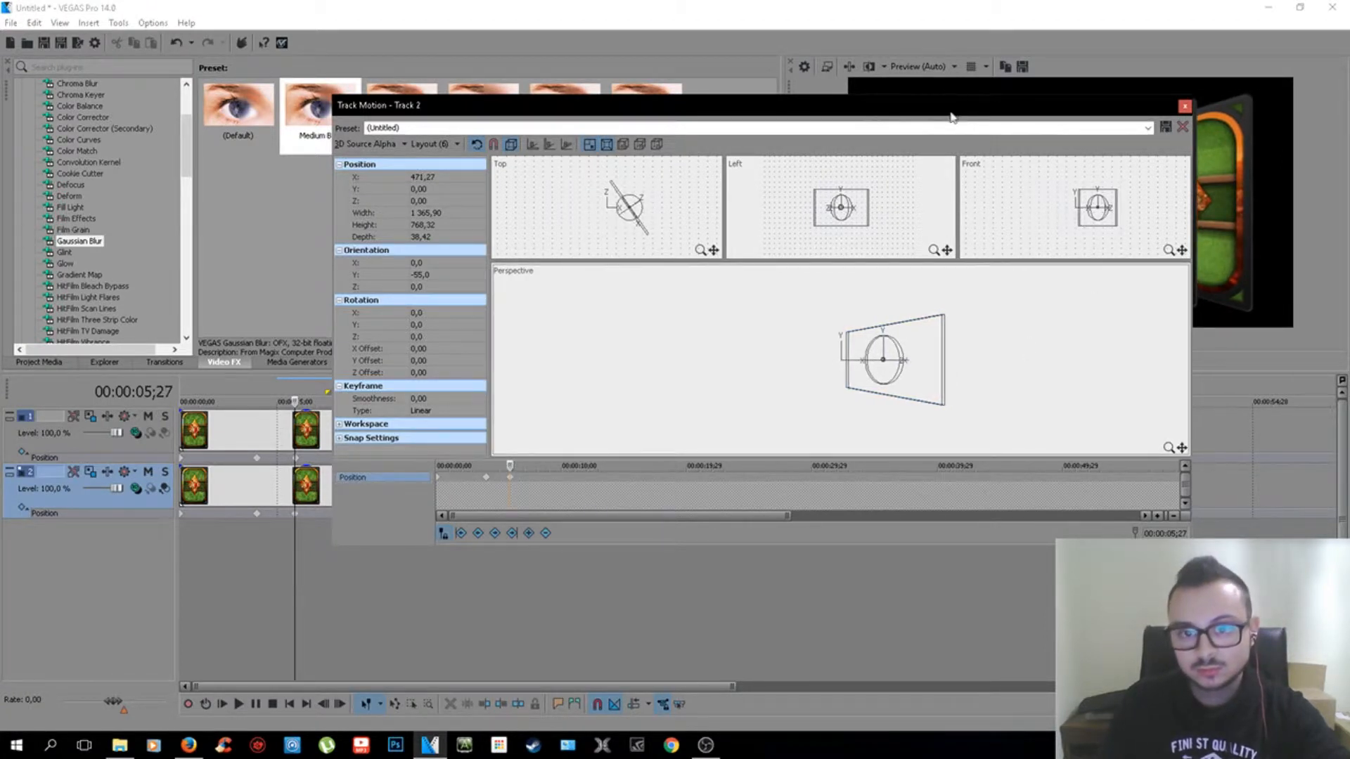
{"action": "left_click_drag", "start_coordinate": [964, 106], "coordinate": [714, 108]}
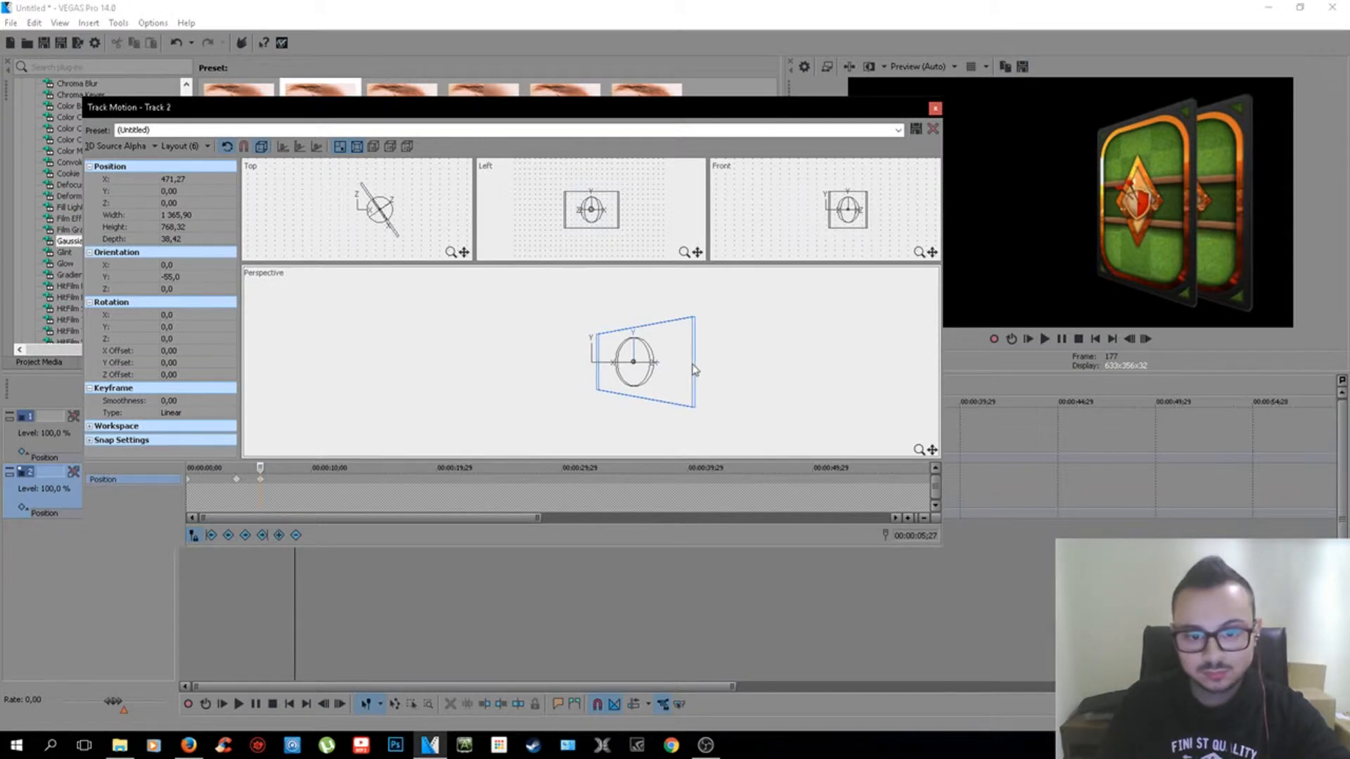
{"action": "left_click_drag", "start_coordinate": [693, 369], "coordinate": [679, 369]}
{"action": "key", "text": "ctrl+z"}
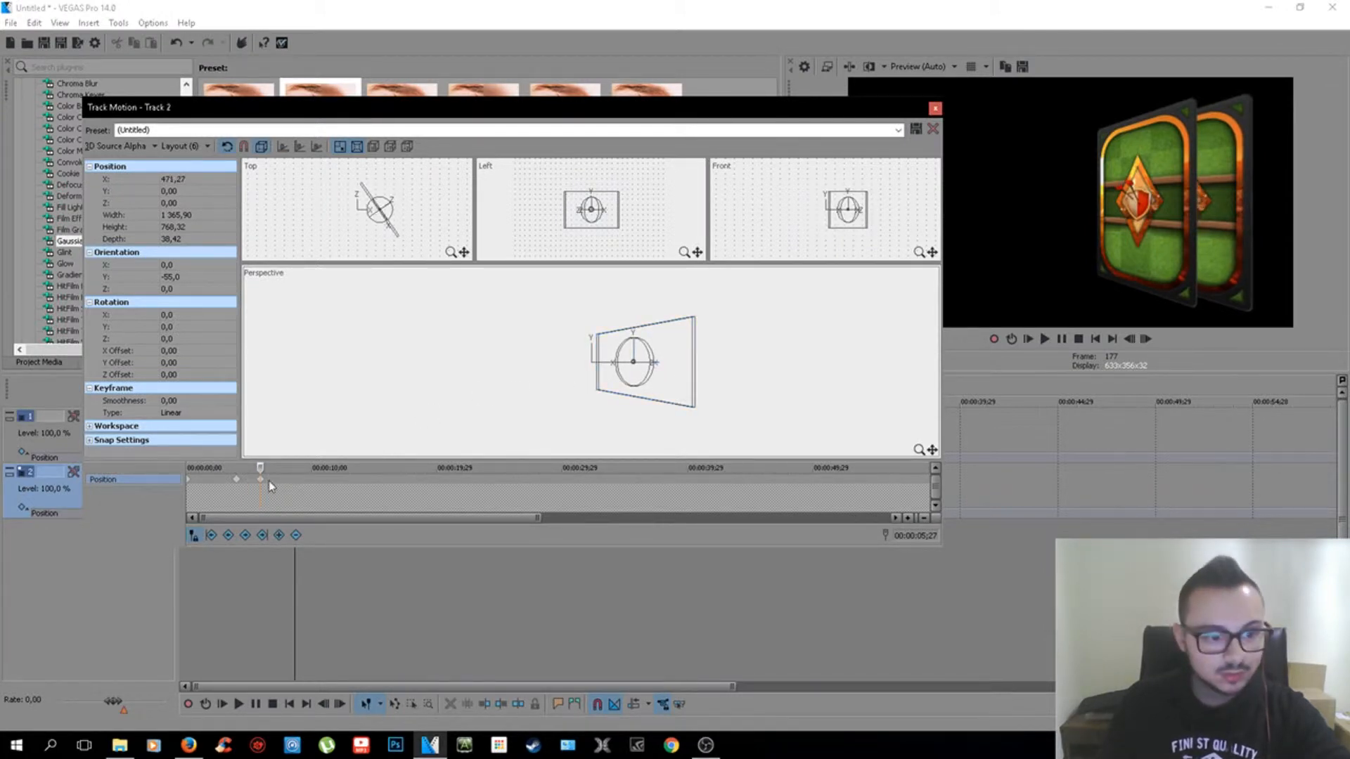
Step: Add another Track 2 motion keyframe with the card at X about 416 and place that keyframe at 00:00:09;02
{"action": "left_click_drag", "start_coordinate": [260, 469], "coordinate": [288, 468]}
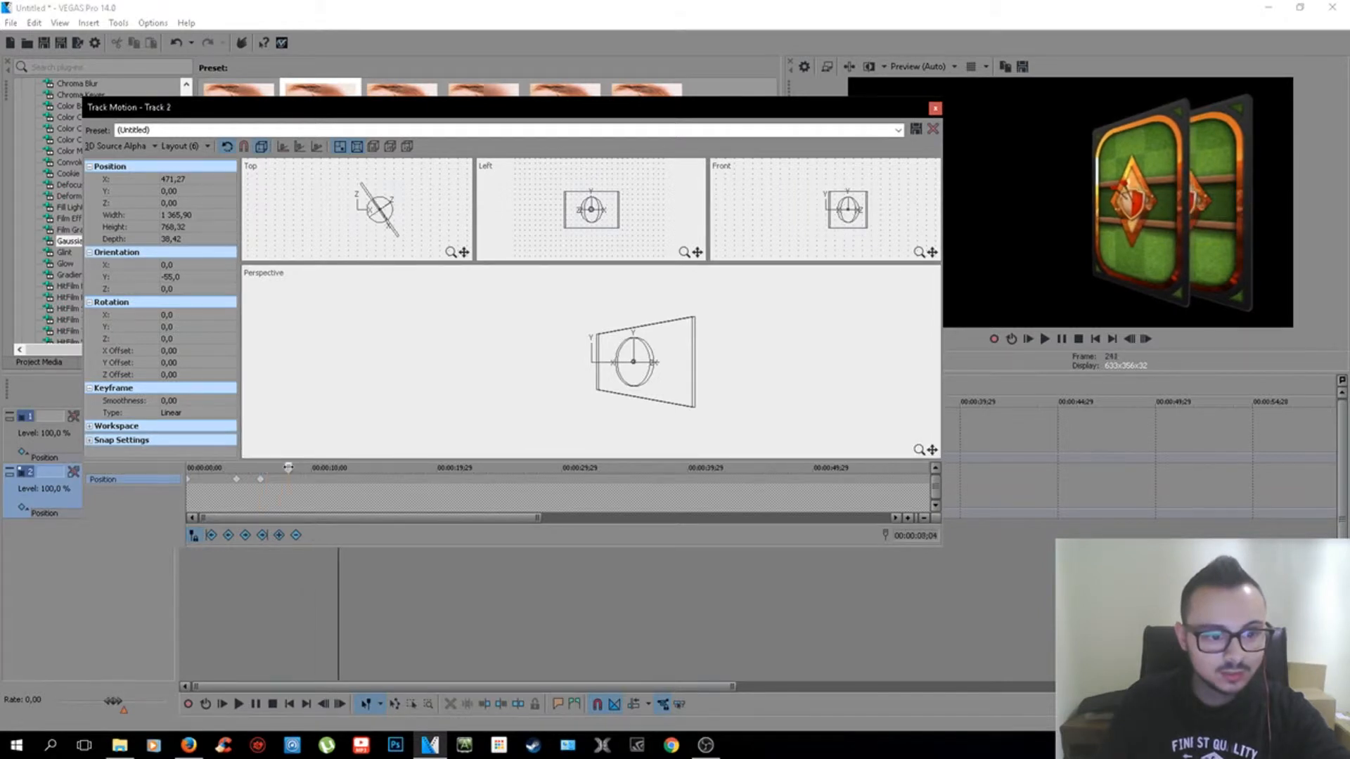
{"action": "left_click_drag", "start_coordinate": [683, 366], "coordinate": [678, 367]}
{"action": "left_click", "coordinate": [935, 109]}
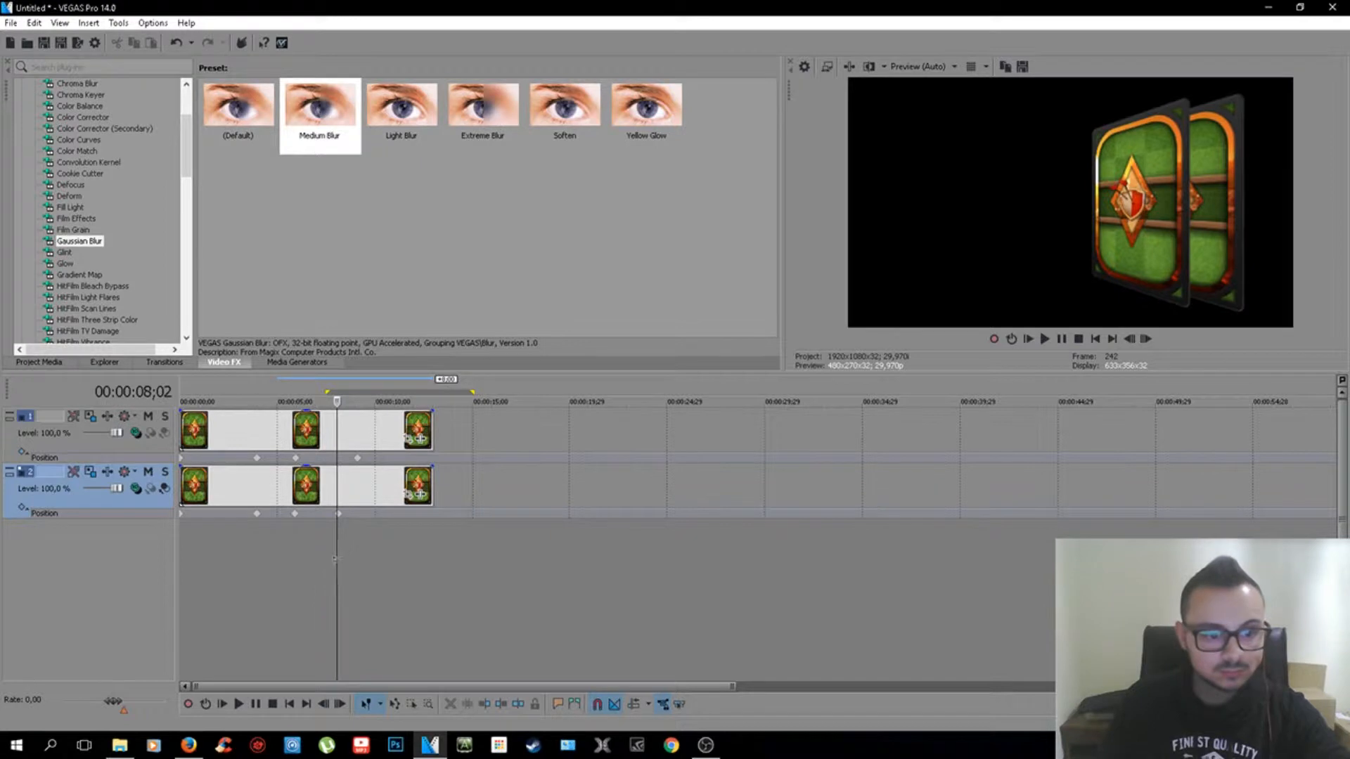
{"action": "left_click_drag", "start_coordinate": [342, 521], "coordinate": [315, 550]}
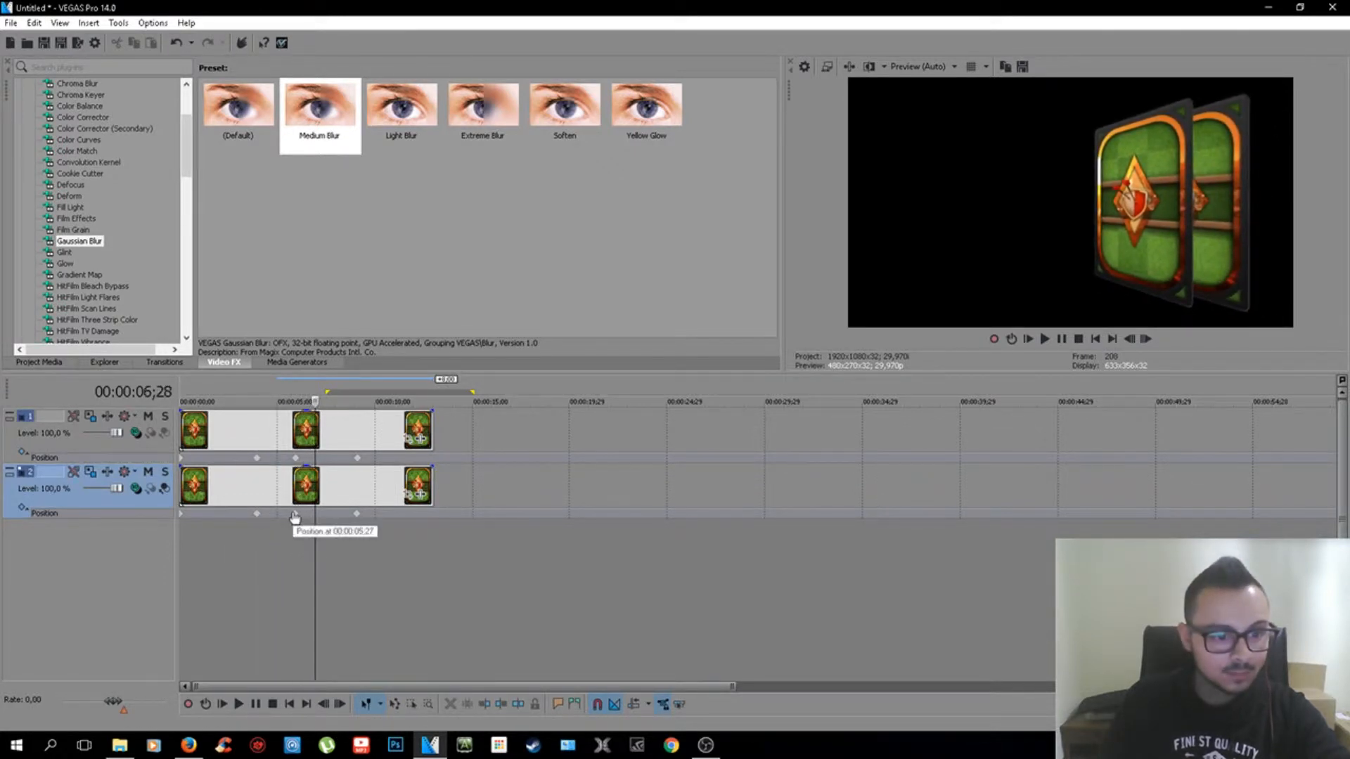
Step: Try the Track 2 card at X about 448 on the 00:00:05;27 keyframe and compare it with the 00:00:09;02 keyframe
{"action": "double_click", "coordinate": [295, 515]}
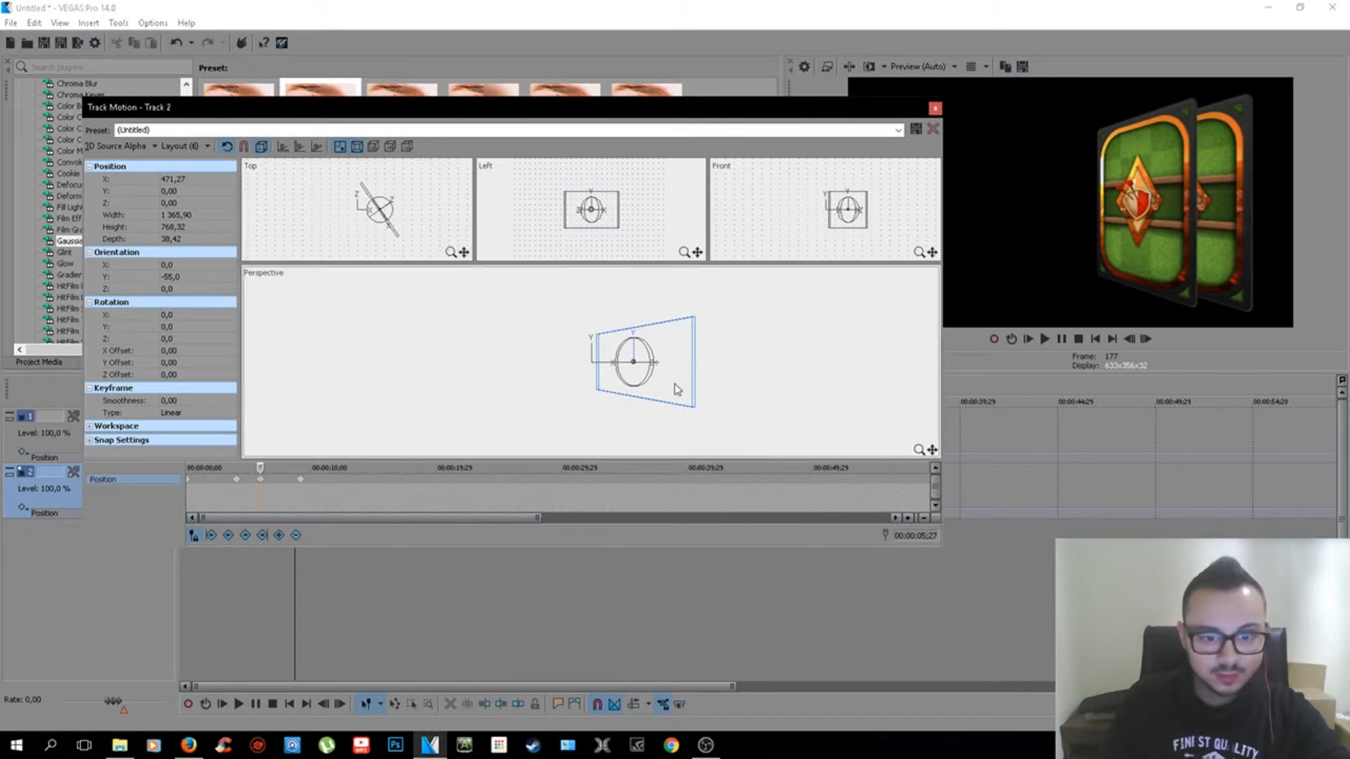
{"action": "left_click_drag", "start_coordinate": [677, 389], "coordinate": [673, 389]}
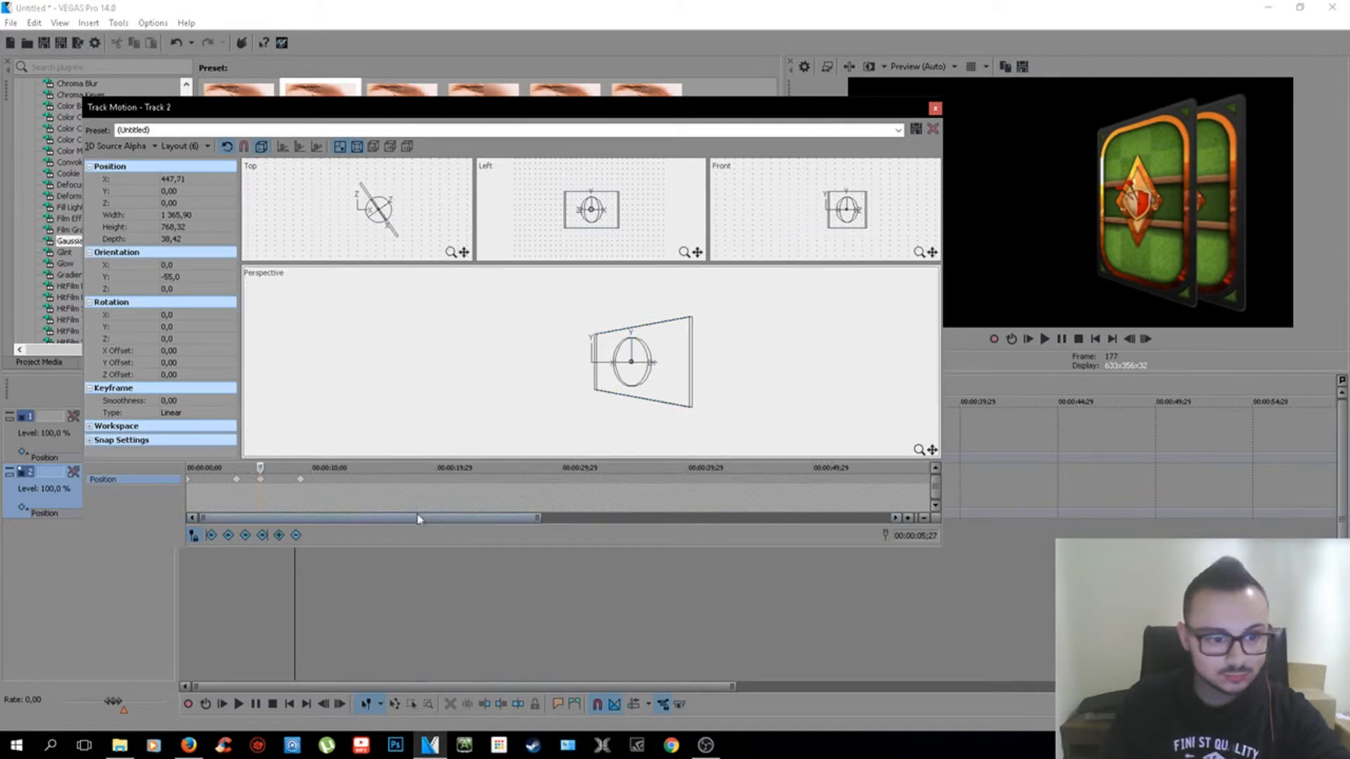
{"action": "left_click", "coordinate": [300, 480]}
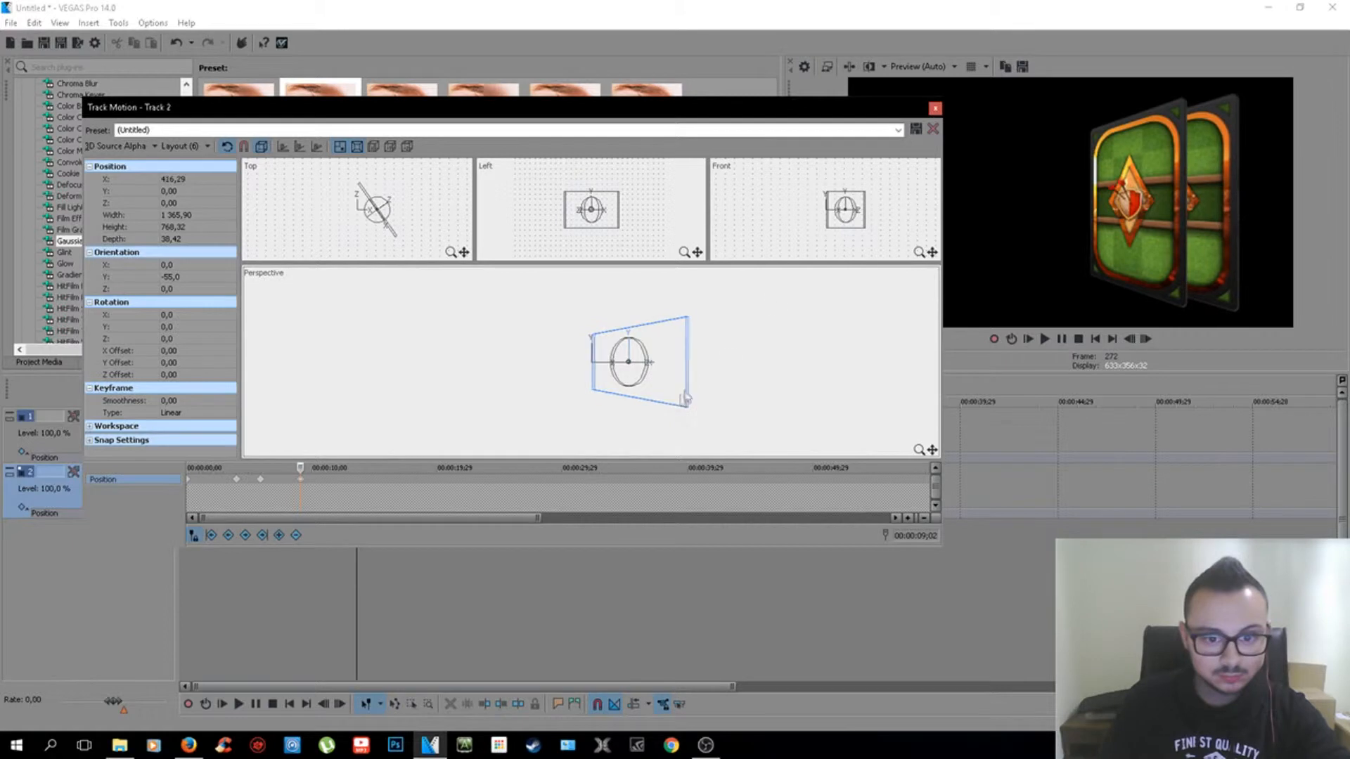
{"action": "left_click", "coordinate": [934, 107]}
{"action": "left_click", "coordinate": [255, 569]}
{"action": "left_click_drag", "start_coordinate": [254, 560], "coordinate": [294, 541]}
Step: Set the Track 2 card's X position to about 487 at the 00:00:05;27 keyframe and close Track Motion
{"action": "double_click", "coordinate": [295, 521]}
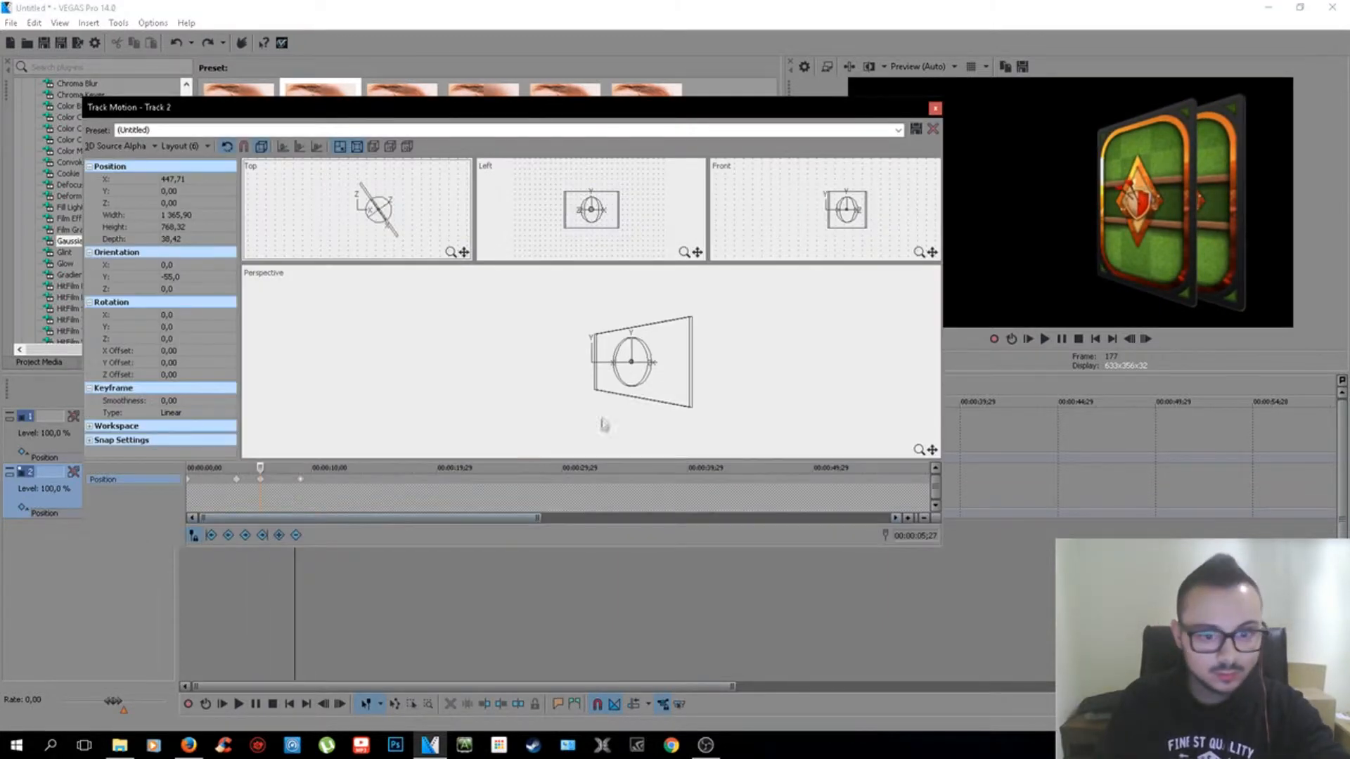
{"action": "left_click_drag", "start_coordinate": [676, 380], "coordinate": [677, 380]}
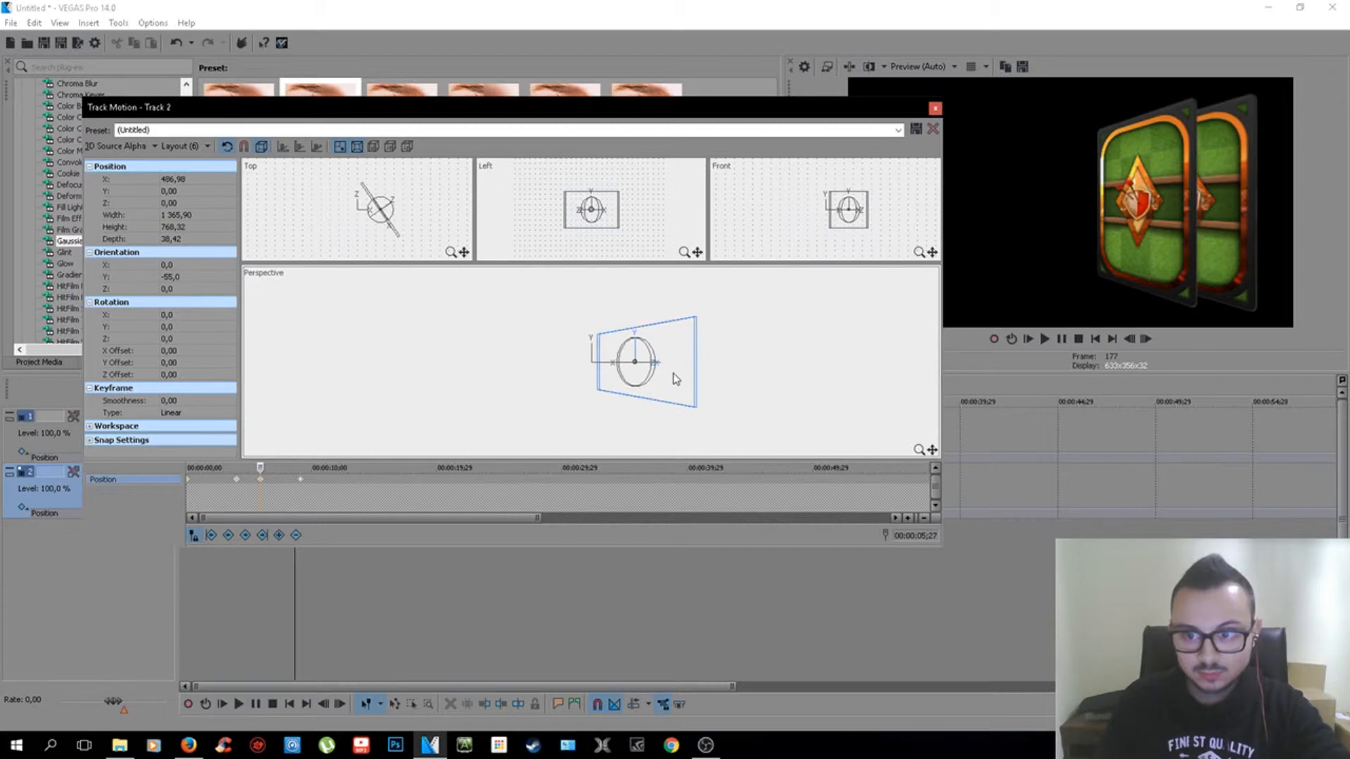
{"action": "left_click", "coordinate": [934, 108]}
Step: Shift the Track 2 card slightly away from the front card at the 00:00:09;02 keyframe and close Track Motion
{"action": "double_click", "coordinate": [358, 517]}
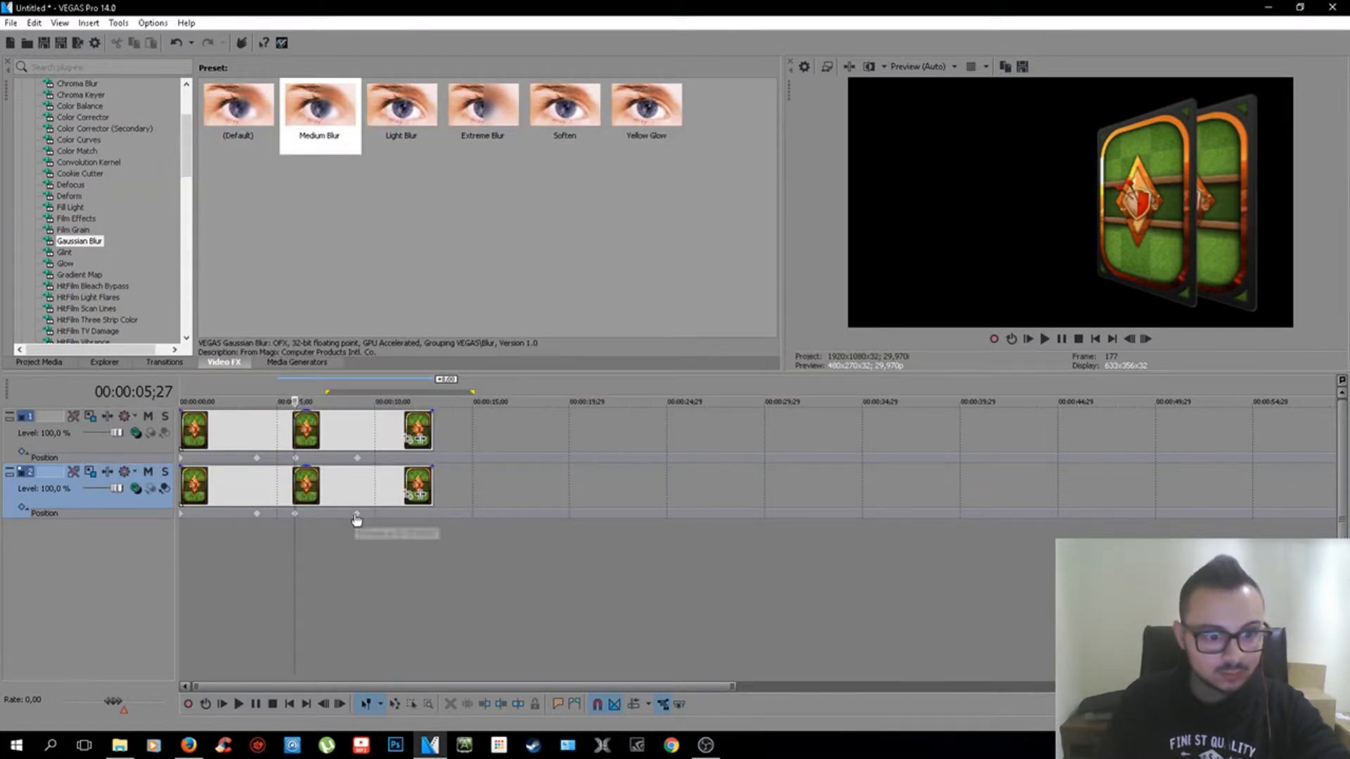
{"action": "left_click_drag", "start_coordinate": [658, 386], "coordinate": [660, 385]}
{"action": "left_click", "coordinate": [935, 108]}
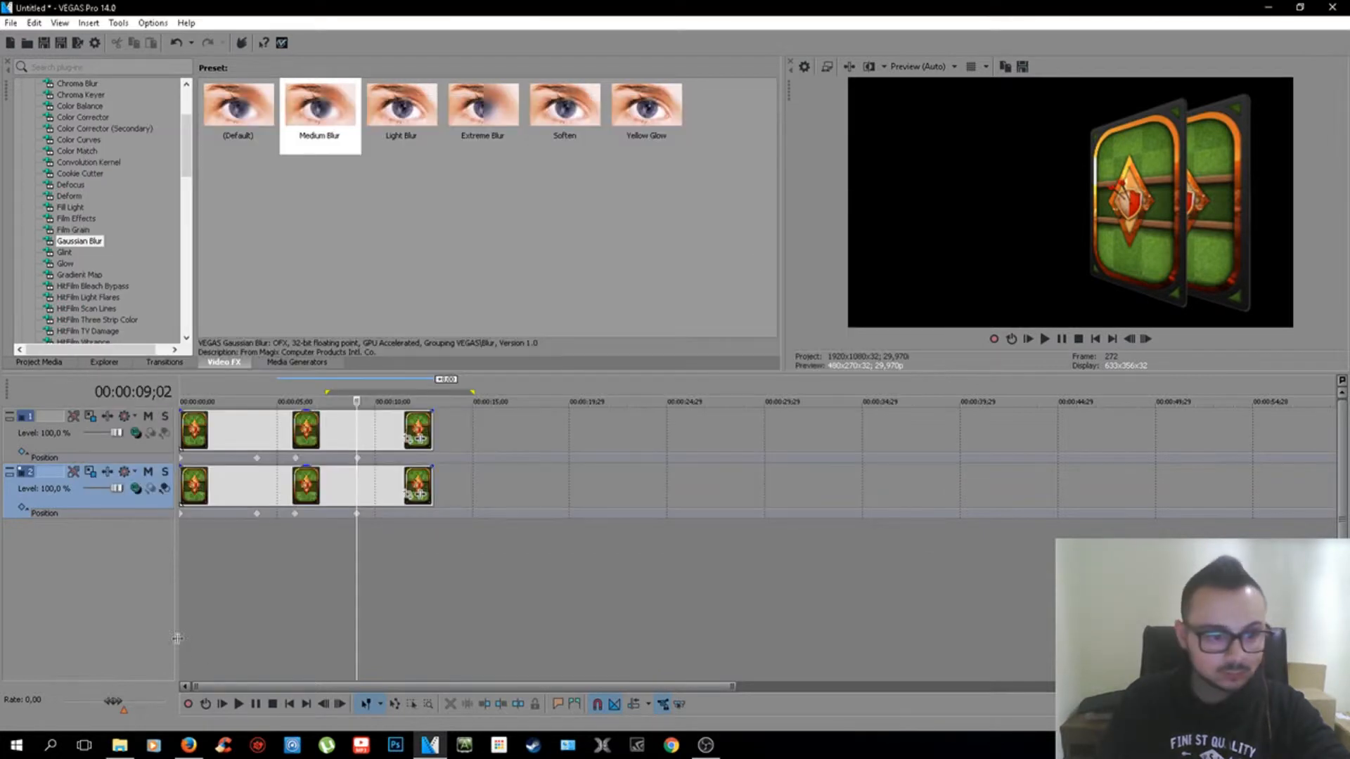
Step: Check the Track 1 motion keyframe at 00:00:09;03 and play back the two-card animation from the start
{"action": "left_click_drag", "start_coordinate": [195, 595], "coordinate": [317, 562]}
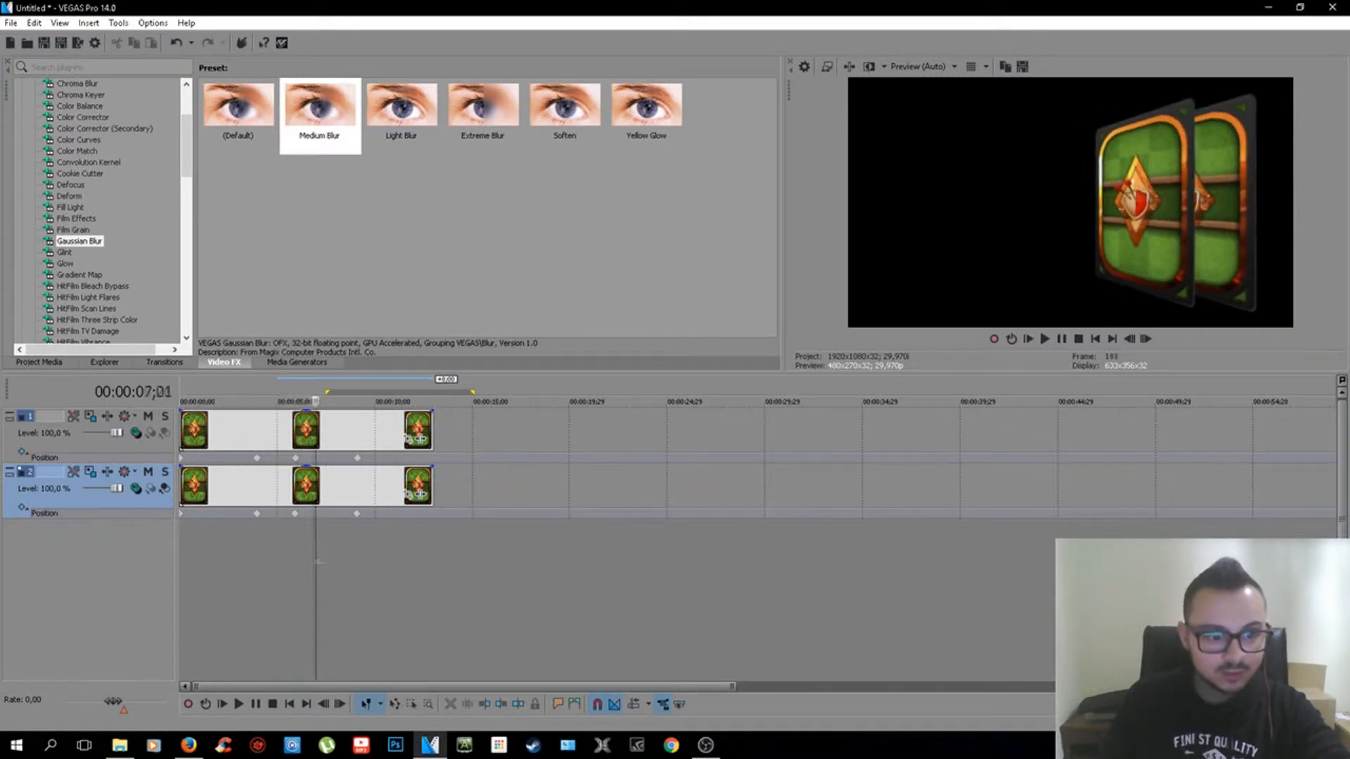
{"action": "double_click", "coordinate": [357, 457]}
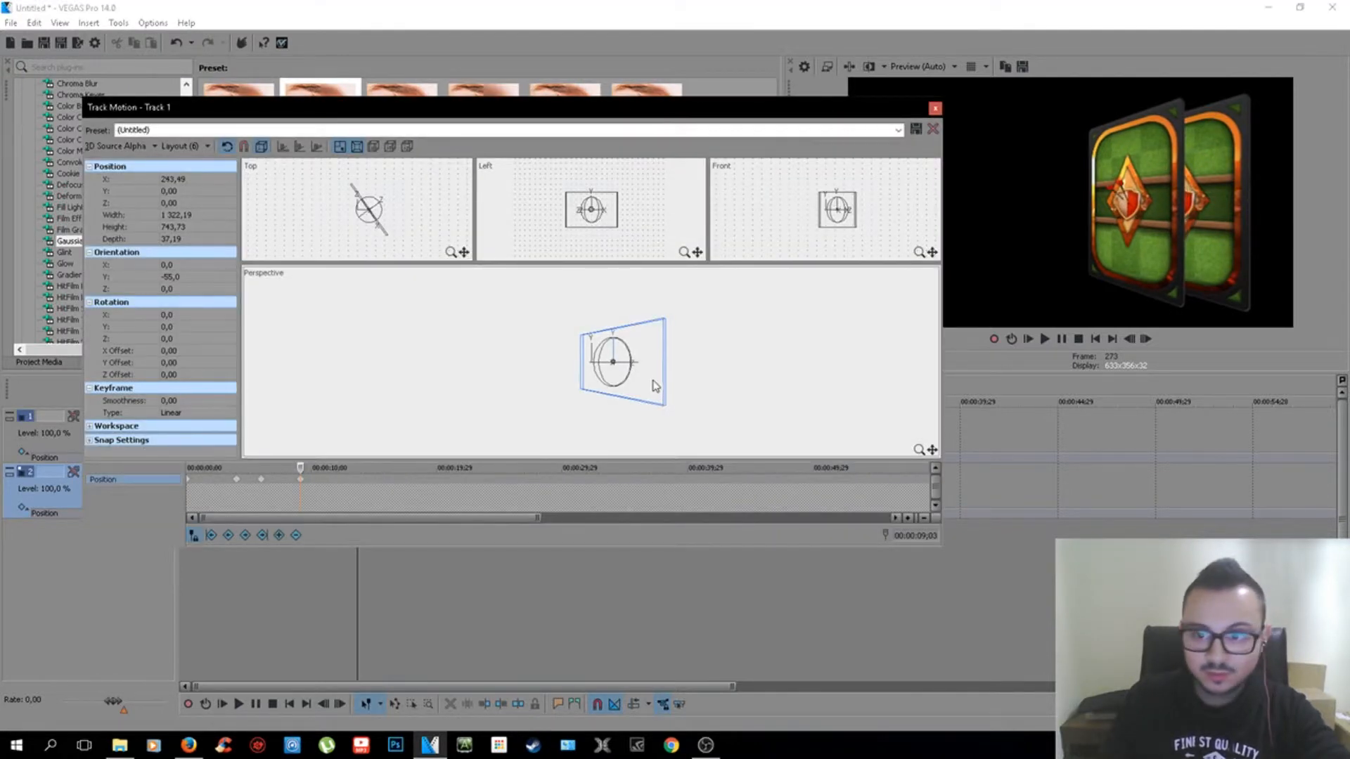
{"action": "left_click", "coordinate": [935, 109]}
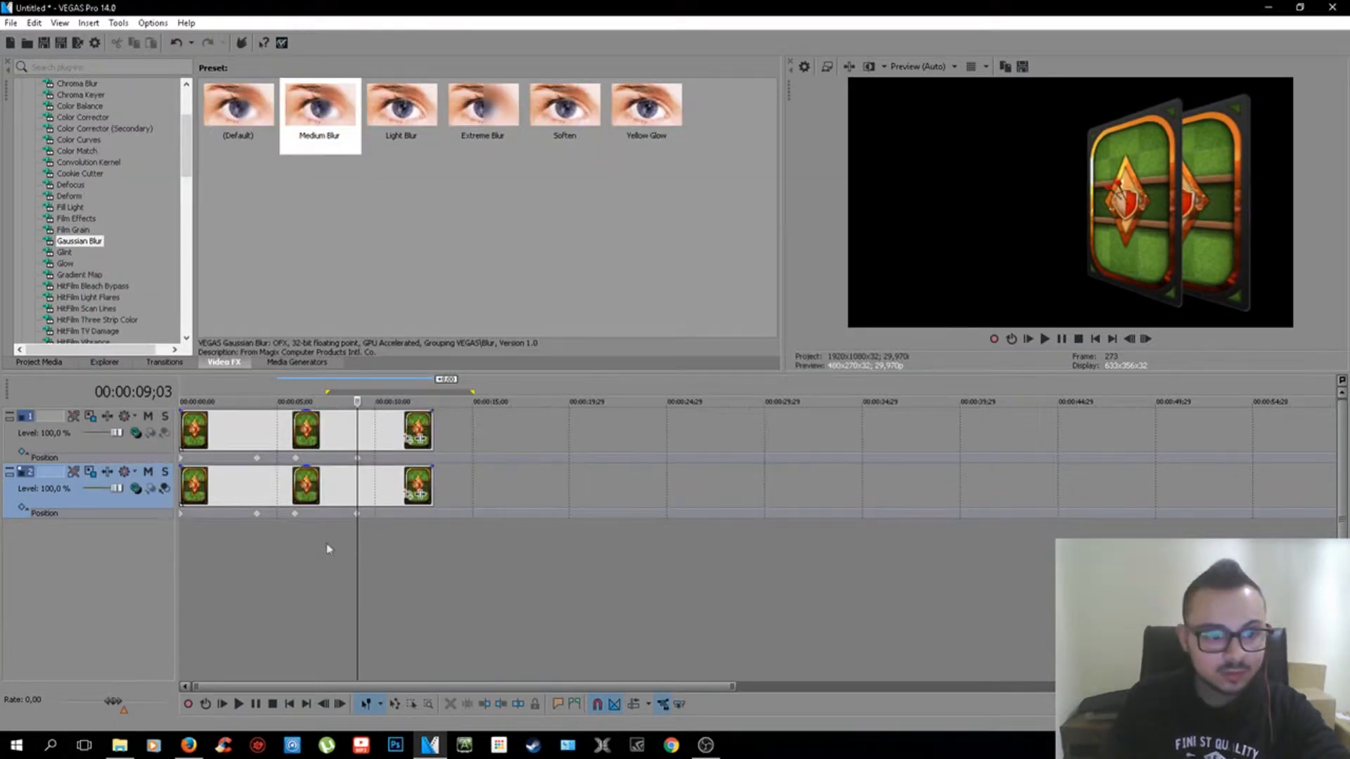
{"action": "left_click_drag", "start_coordinate": [318, 543], "coordinate": [180, 544]}
{"action": "left_click", "coordinate": [226, 711]}
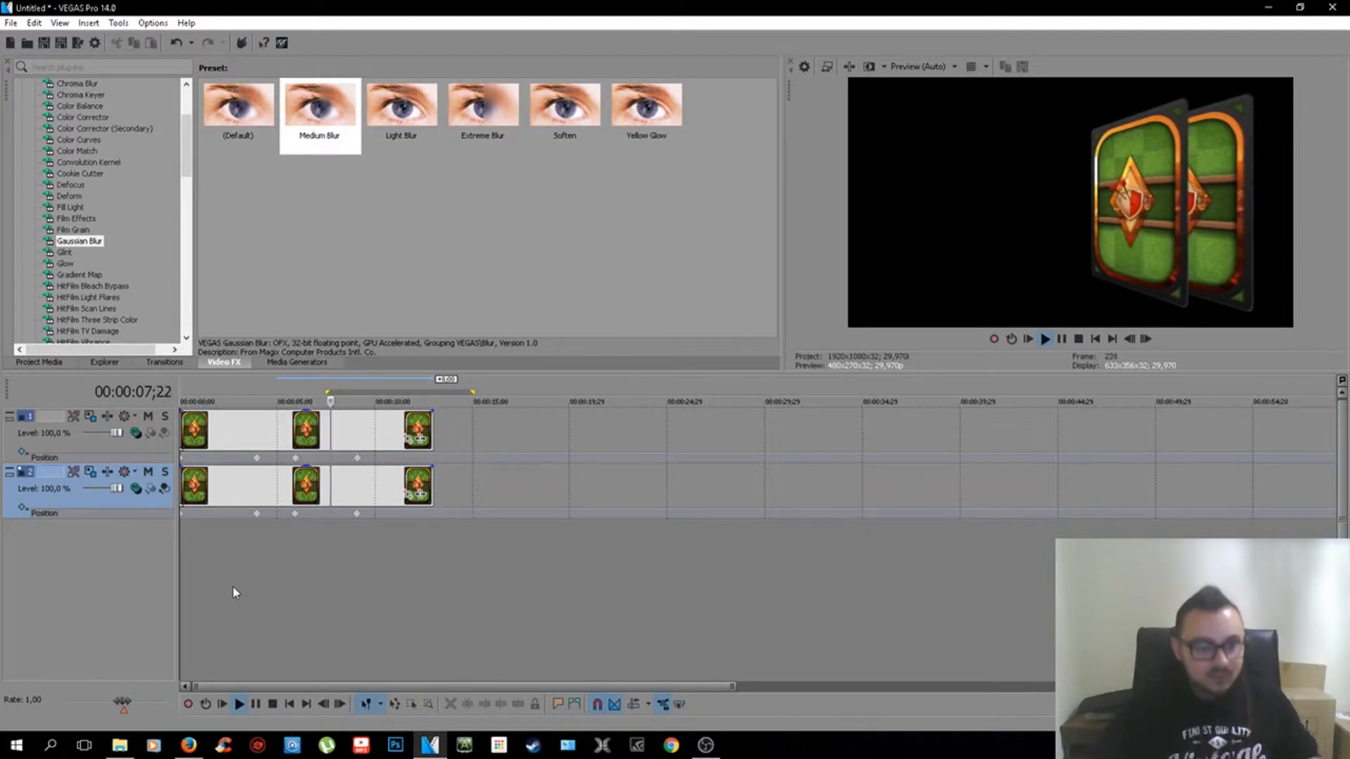
{"action": "left_click", "coordinate": [260, 705]}
{"action": "left_click", "coordinate": [263, 568]}
{"action": "left_click_drag", "start_coordinate": [263, 567], "coordinate": [292, 524]}
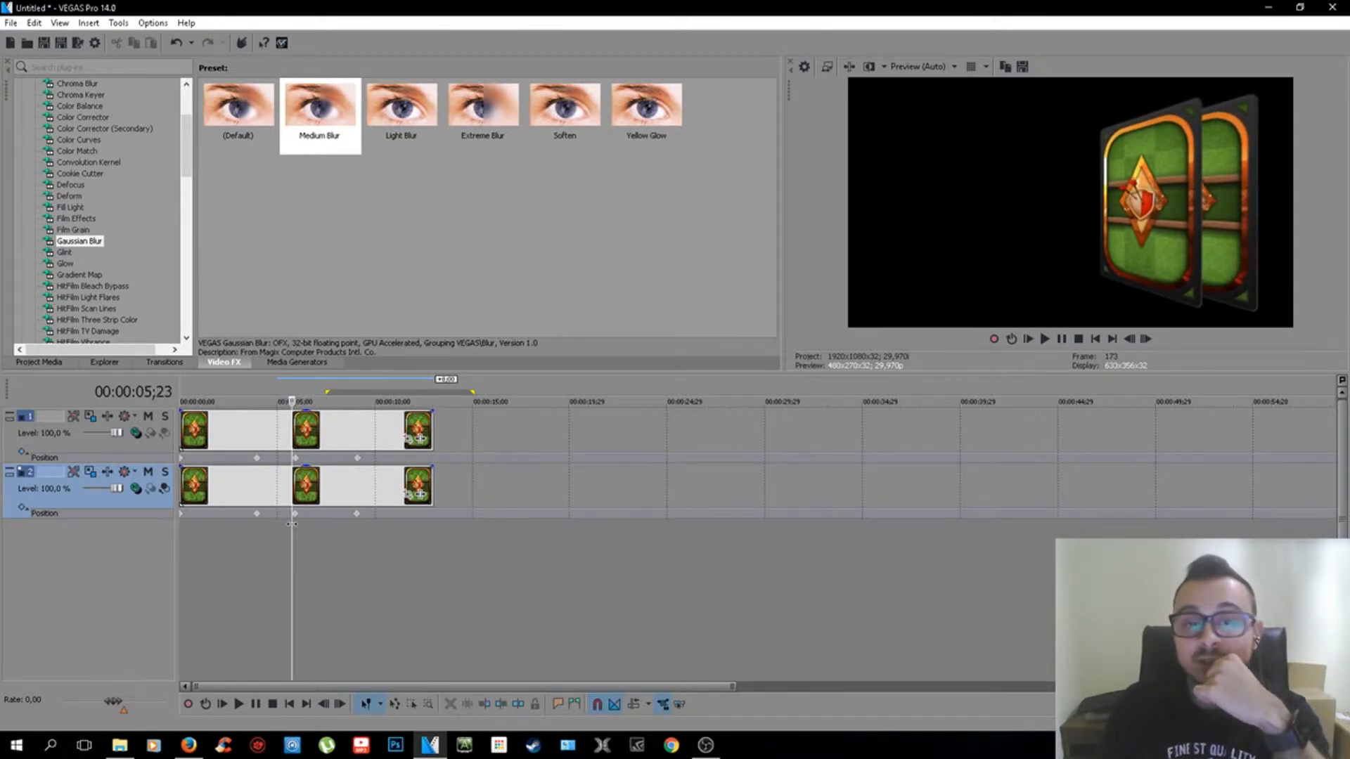
Step: Duplicate Track 1 to add a third card and select the middle track, Track 2
{"action": "left_click", "coordinate": [99, 446]}
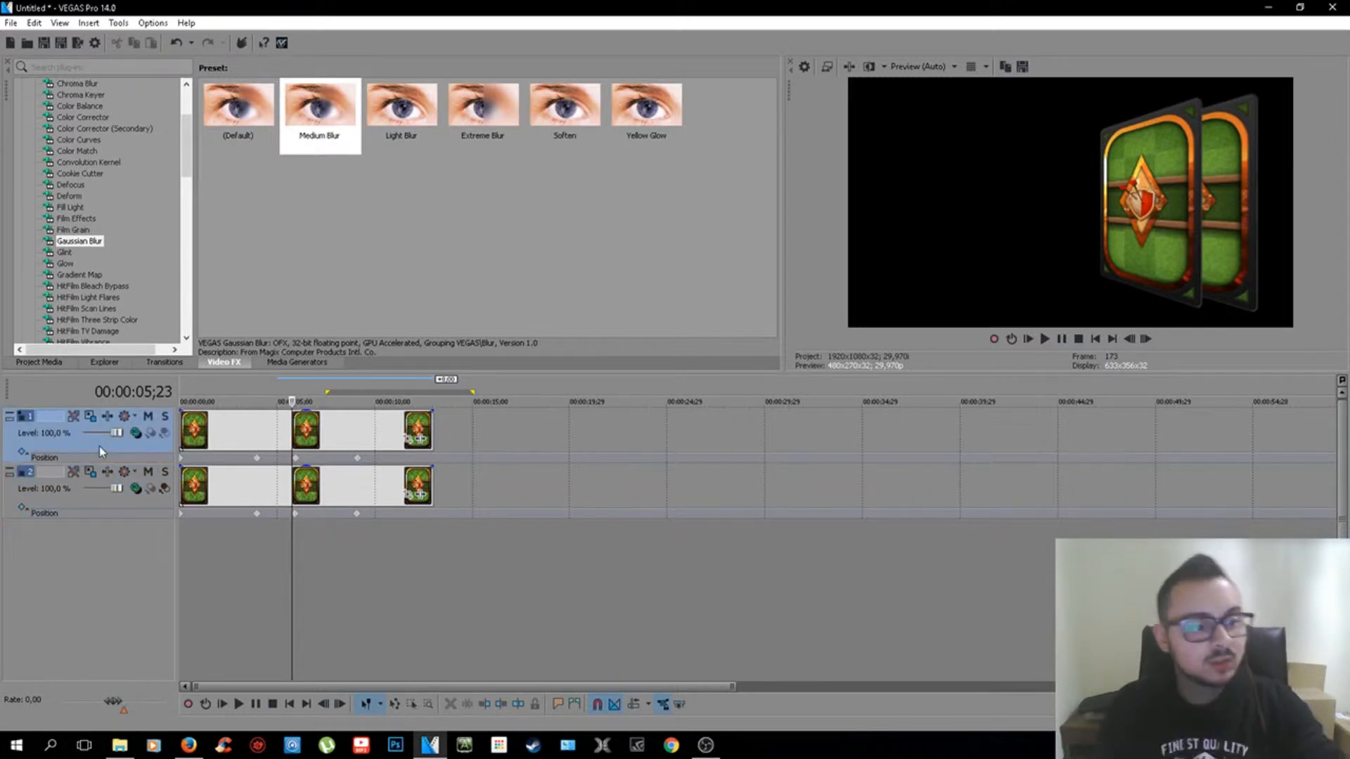
{"action": "right_click", "coordinate": [99, 446]}
{"action": "left_click", "coordinate": [155, 493]}
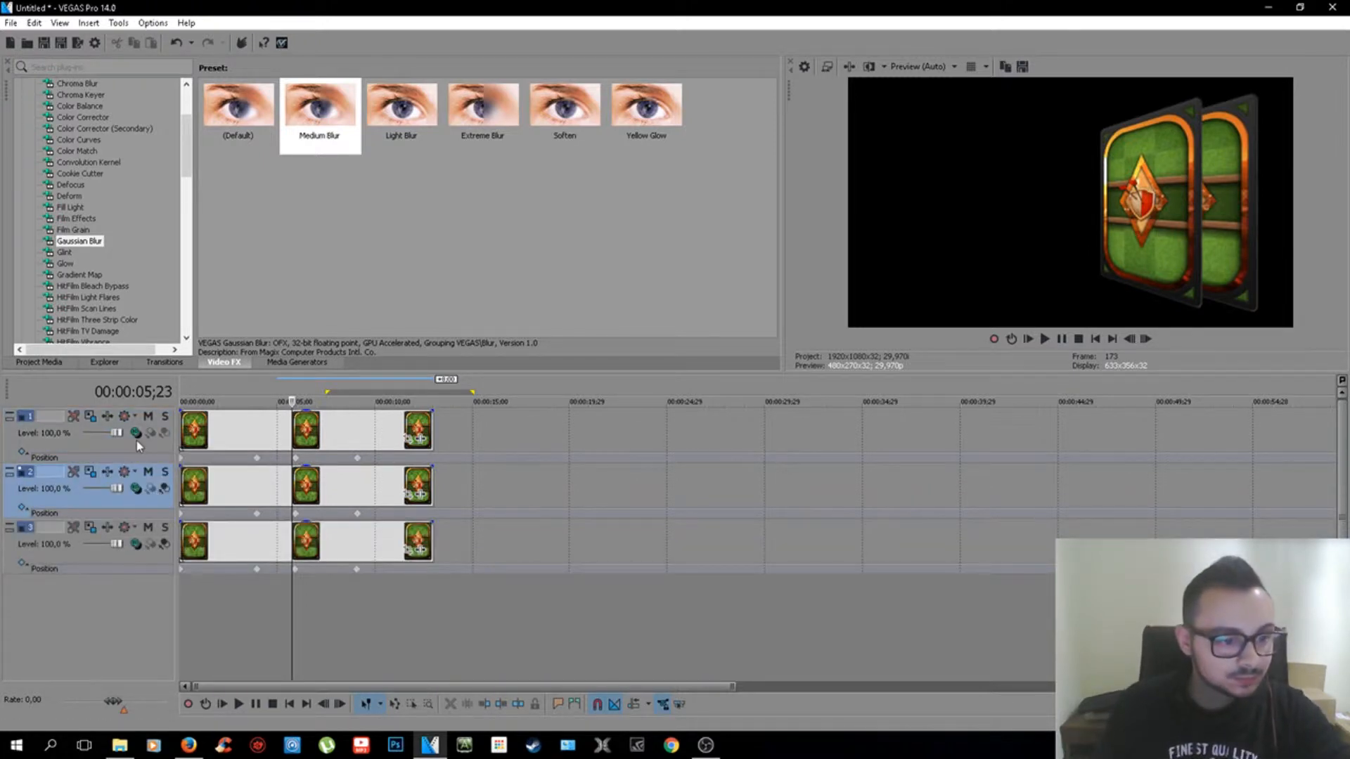
{"action": "left_click", "coordinate": [140, 511]}
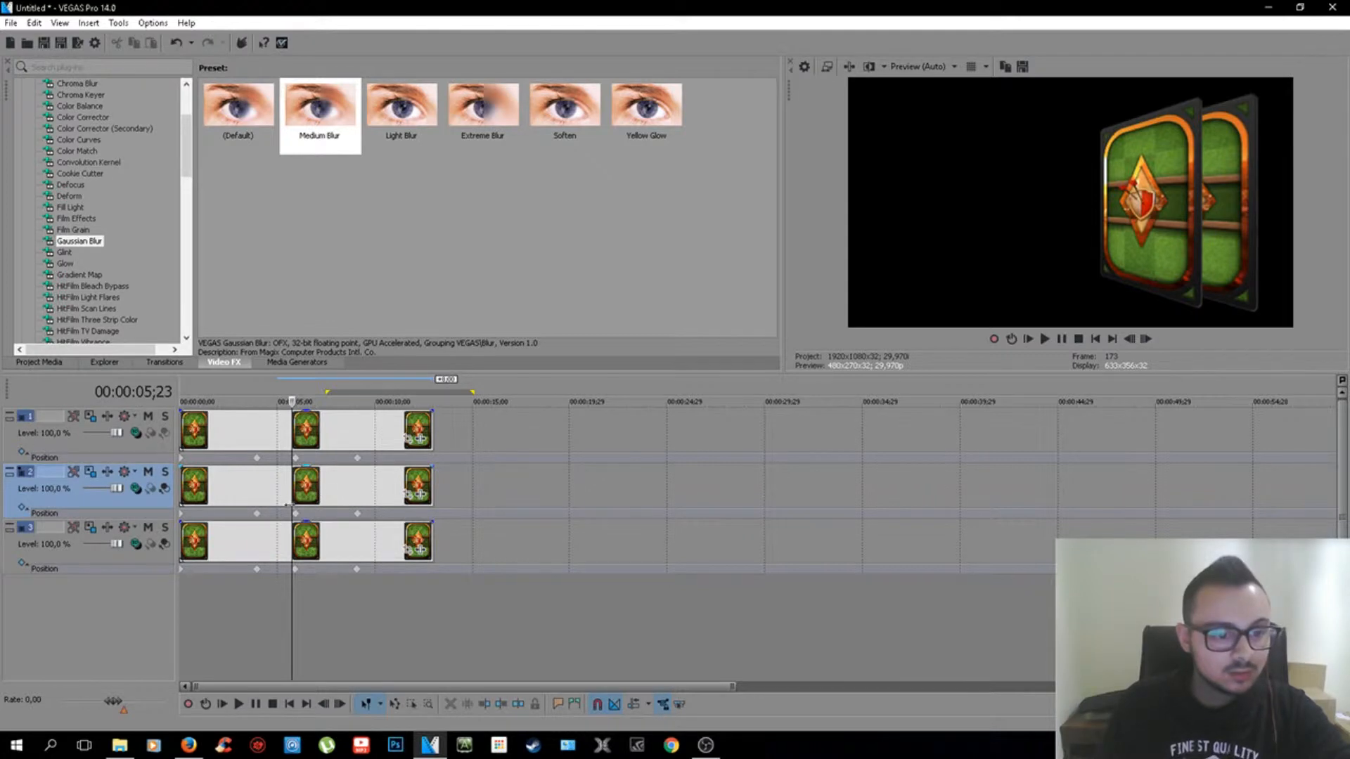
Step: Set the Track 2 card's X position to about 385 at the 00:00:05;28 motion keyframe
{"action": "double_click", "coordinate": [297, 515]}
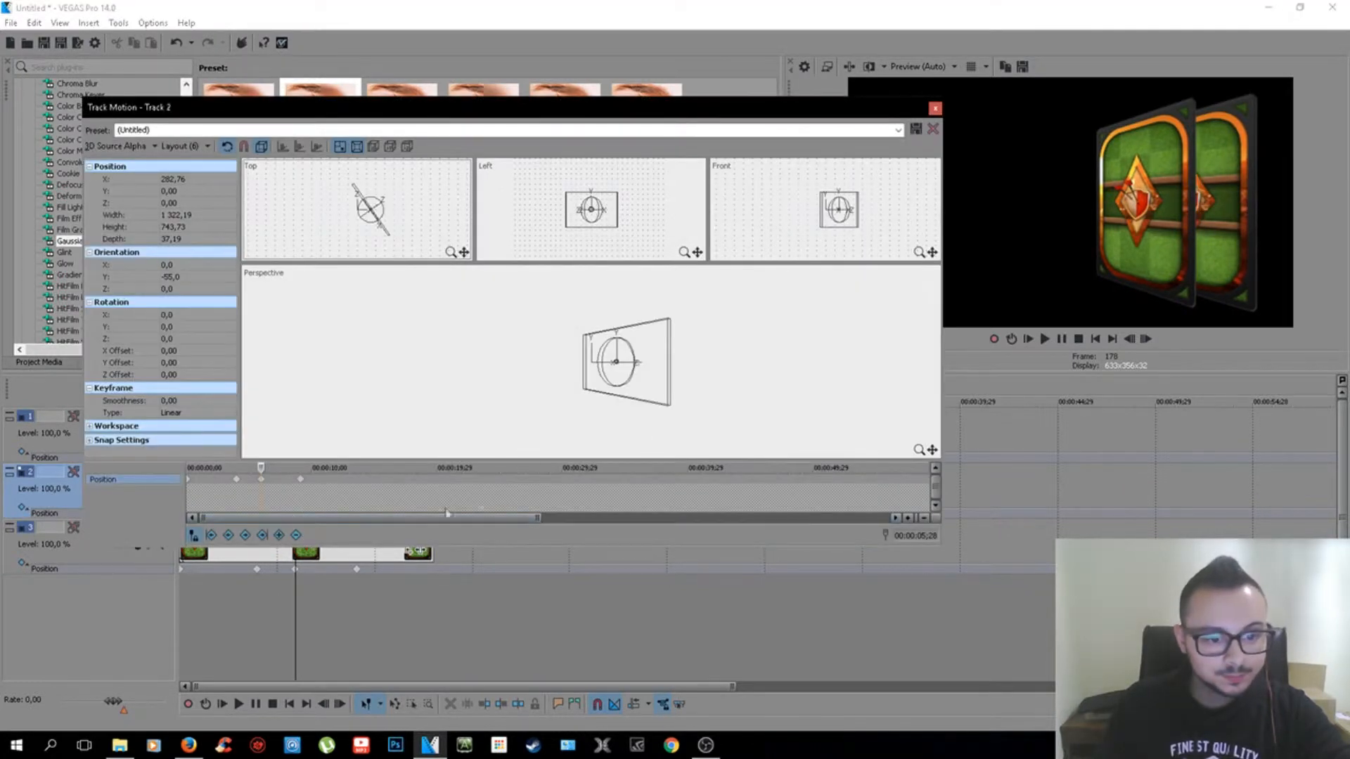
{"action": "mouse_move", "coordinate": [261, 467]}
{"action": "left_mouse_down"}
{"action": "mouse_move", "coordinate": [236, 468]}
{"action": "mouse_move", "coordinate": [264, 483]}
{"action": "left_mouse_up"}
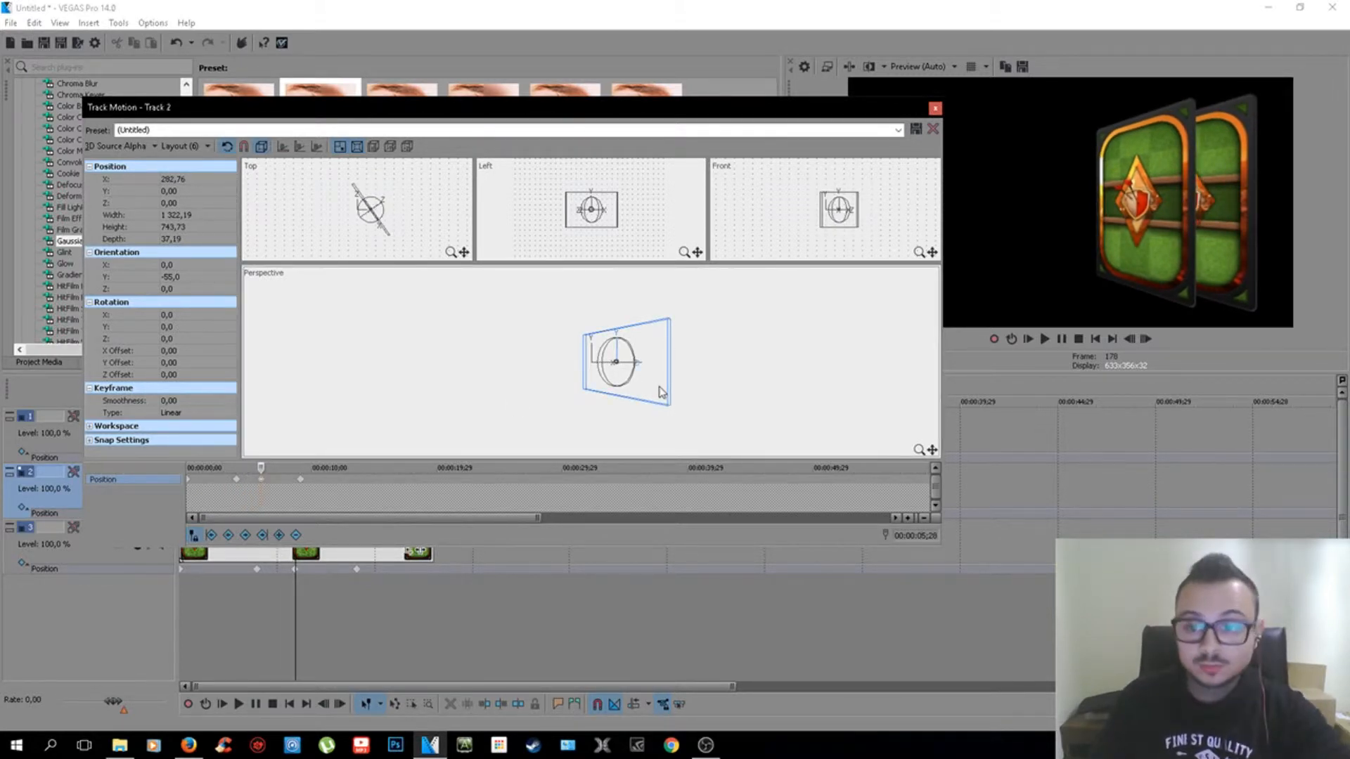
{"action": "key", "text": "Right"}
{"action": "key", "text": "Right"}
{"action": "key", "text": "Right"}
{"action": "key", "text": "Right"}
{"action": "key", "text": "Right"}
{"action": "key", "text": "Right"}
{"action": "key", "text": "Right"}
{"action": "key", "text": "Right"}
{"action": "key", "text": "Right"}
{"action": "key", "text": "Right"}
{"action": "key", "text": "Right"}
{"action": "key", "text": "Right"}
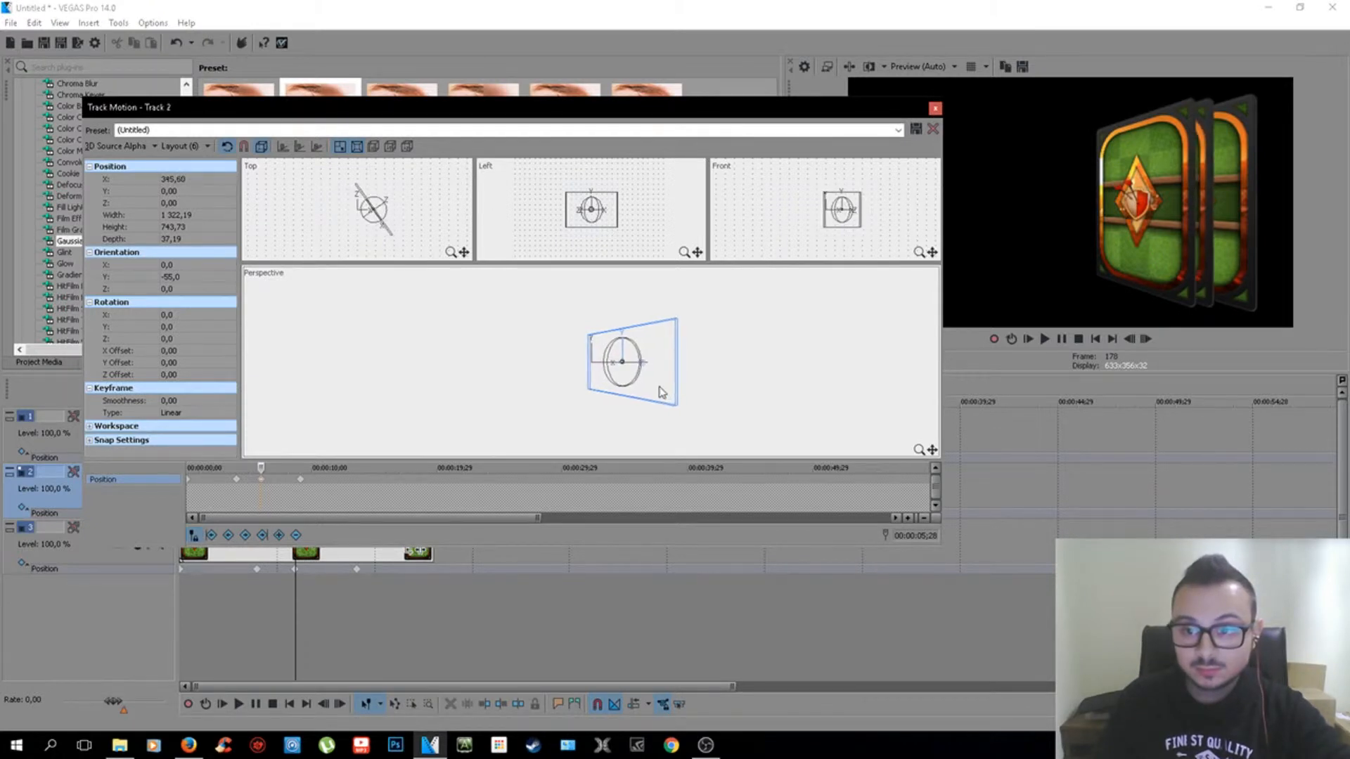
{"action": "key", "text": "Right"}
{"action": "key", "text": "Right"}
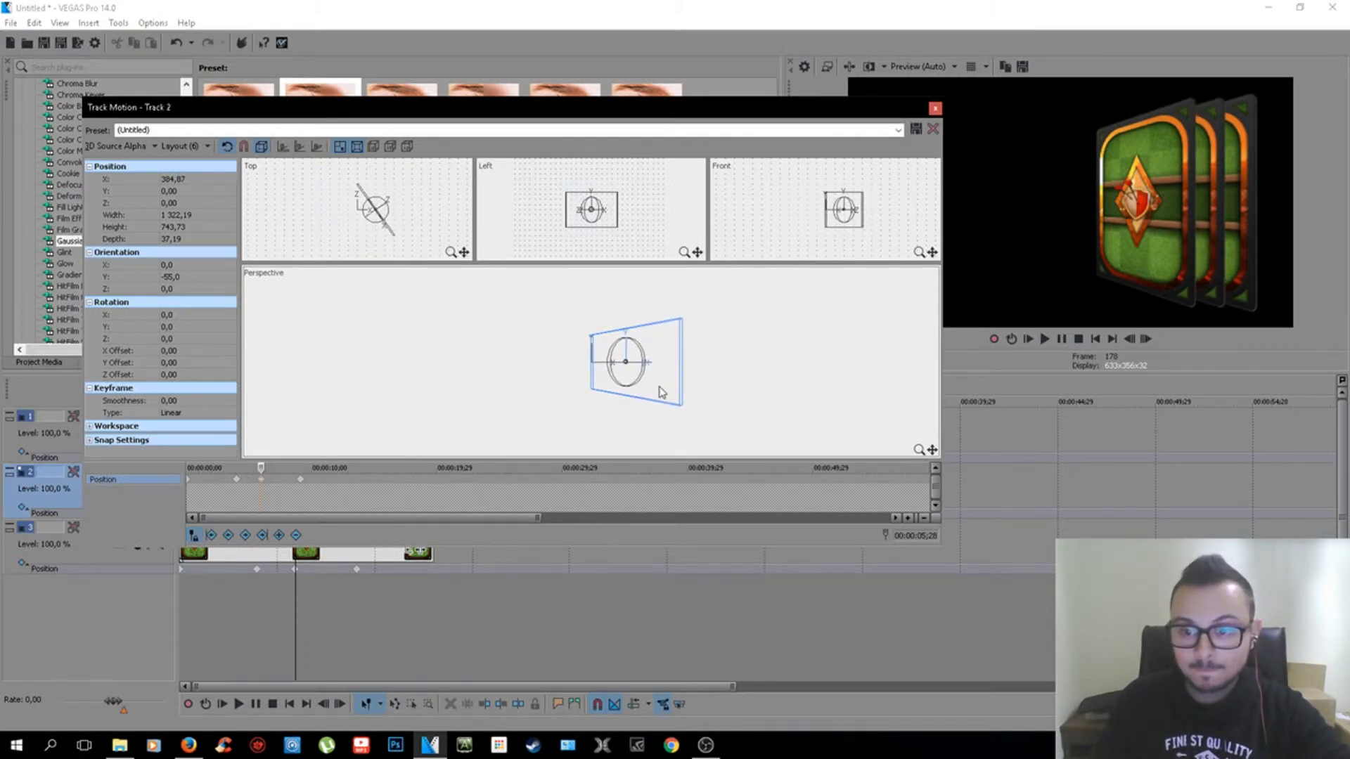
{"action": "key", "text": "Left"}
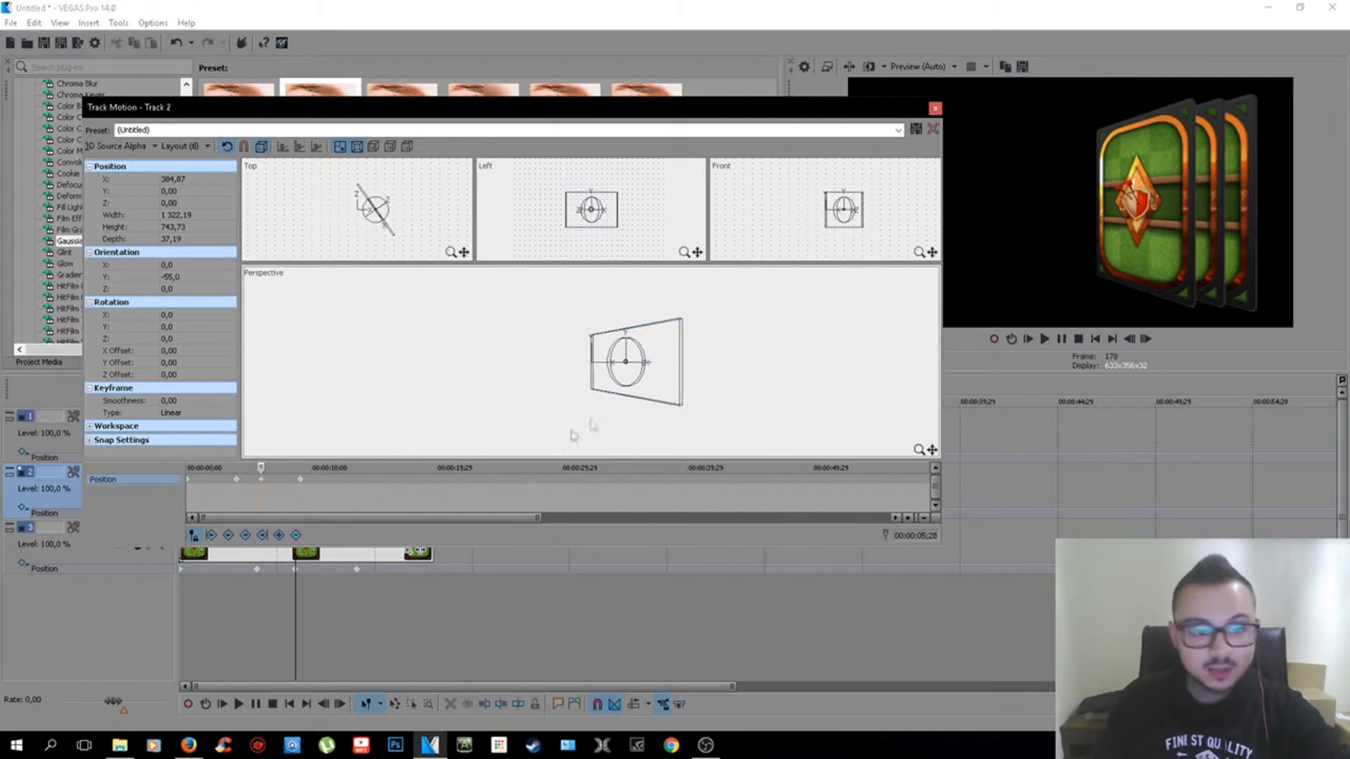
Step: Set the Track 2 card's X position to about 361 at 00:00:09;03 and close Track Motion
{"action": "mouse_move", "coordinate": [272, 467]}
{"action": "left_mouse_down"}
{"action": "mouse_move", "coordinate": [247, 467]}
{"action": "mouse_move", "coordinate": [287, 472]}
{"action": "left_mouse_up"}
{"action": "left_click", "coordinate": [264, 483]}
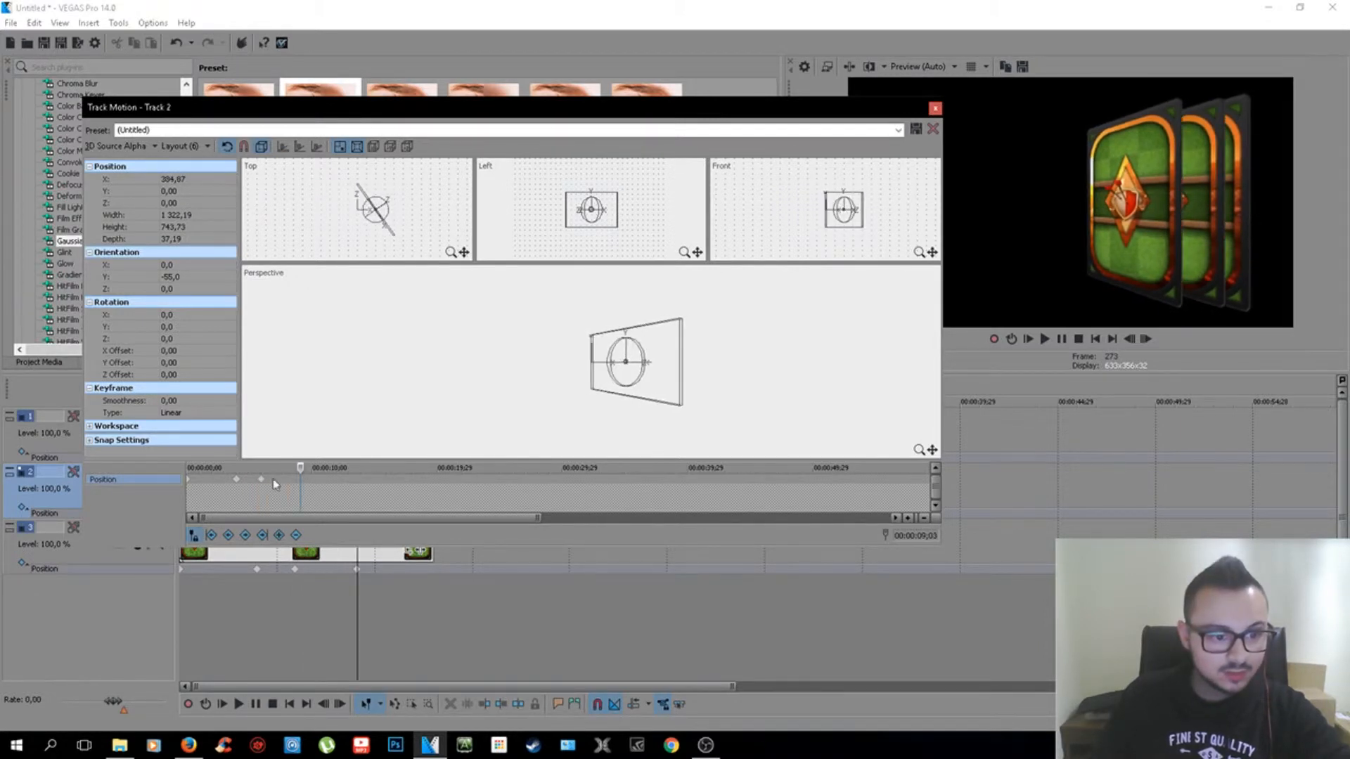
{"action": "left_click_drag", "start_coordinate": [261, 468], "coordinate": [316, 468]}
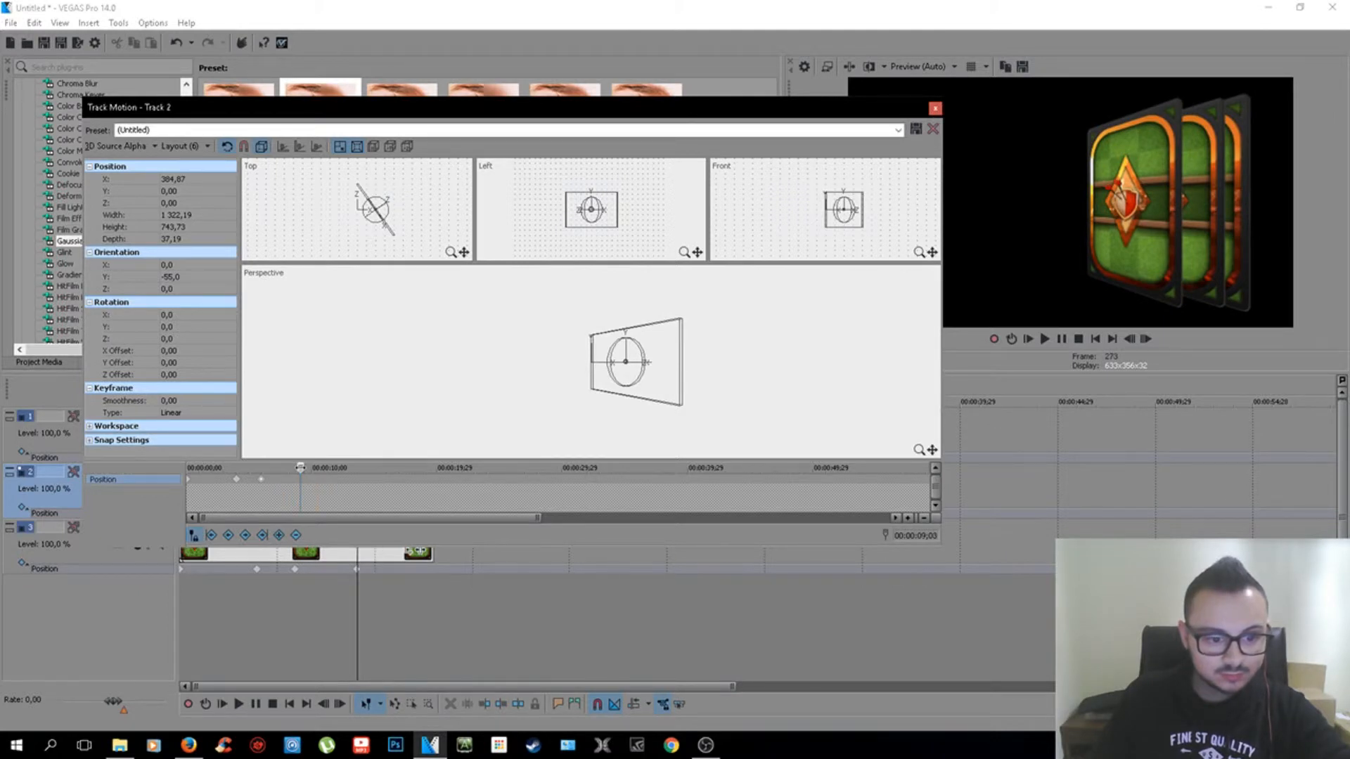
{"action": "left_click_drag", "start_coordinate": [300, 468], "coordinate": [299, 468]}
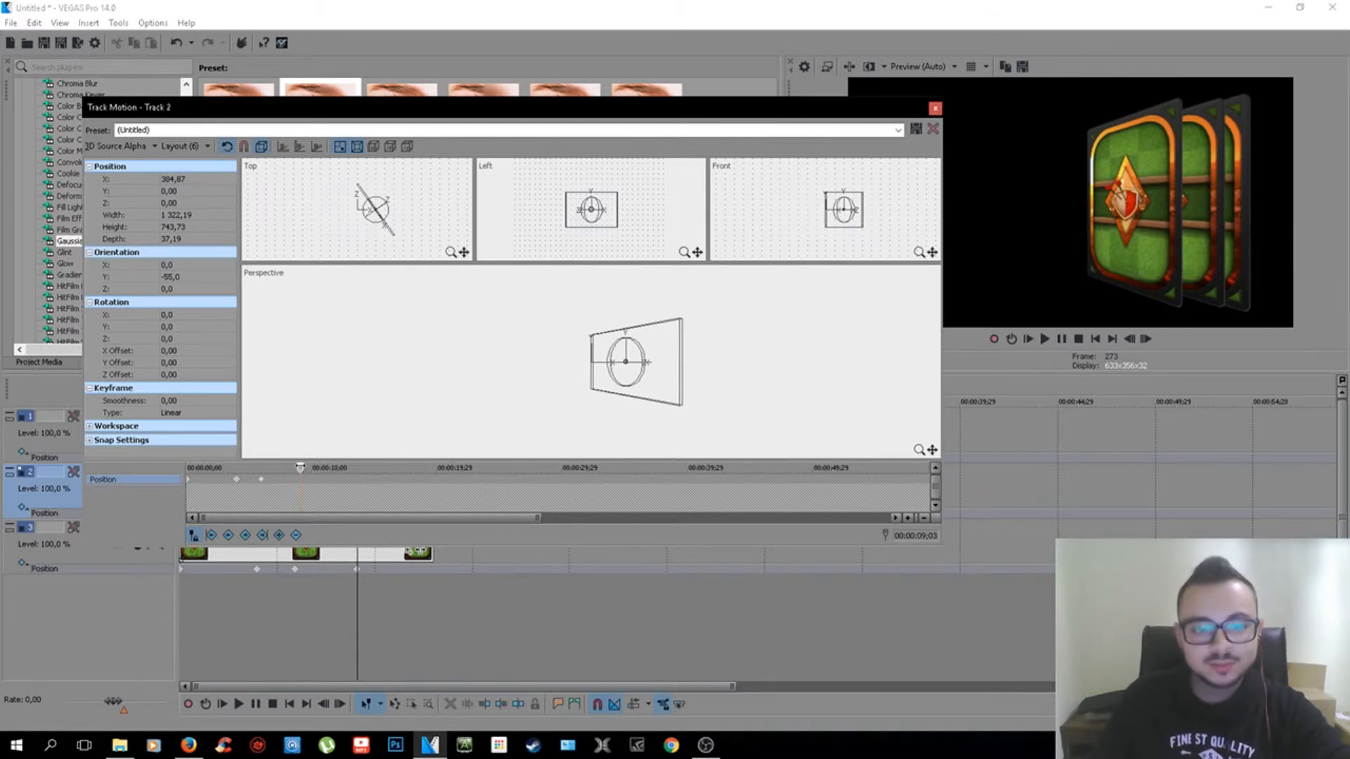
{"action": "left_click", "coordinate": [663, 381]}
{"action": "key", "text": "Left"}
{"action": "key", "text": "Left"}
{"action": "key", "text": "Left"}
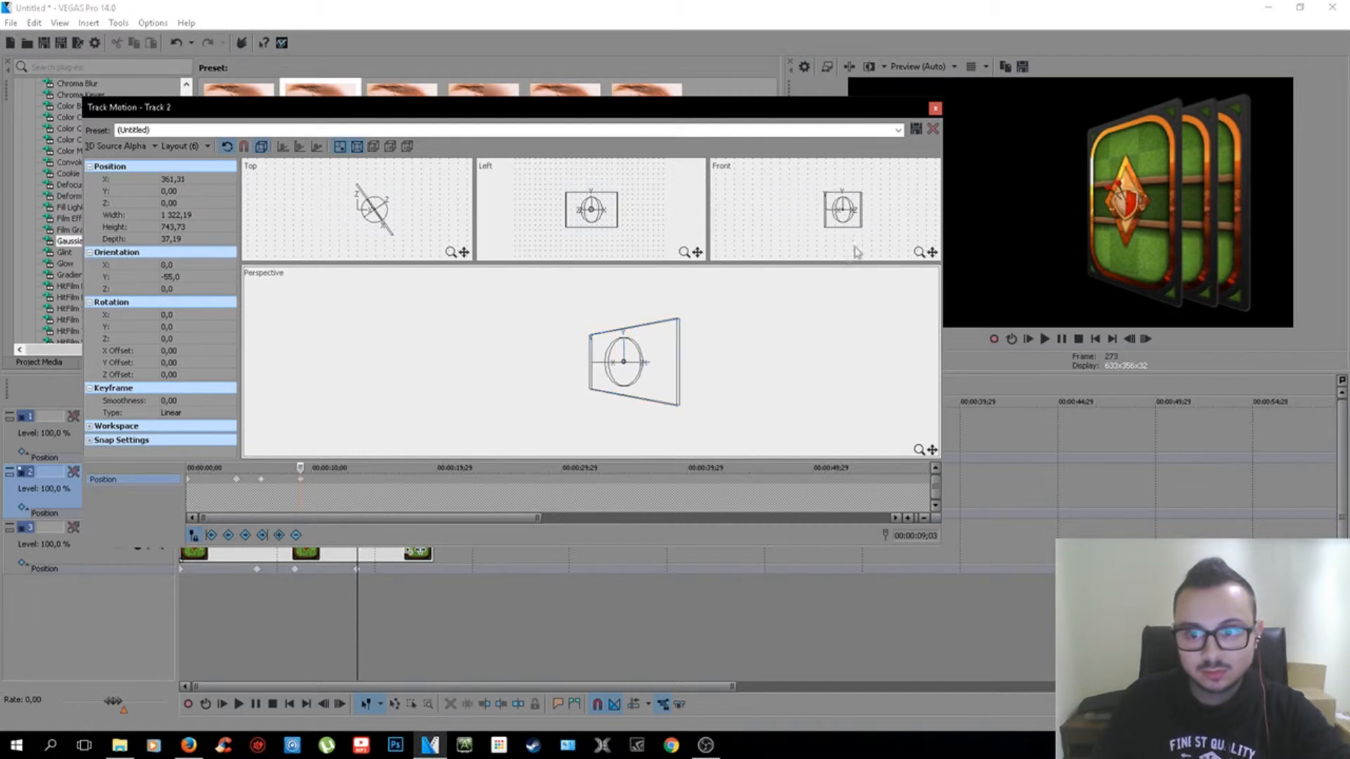
{"action": "left_click", "coordinate": [935, 109]}
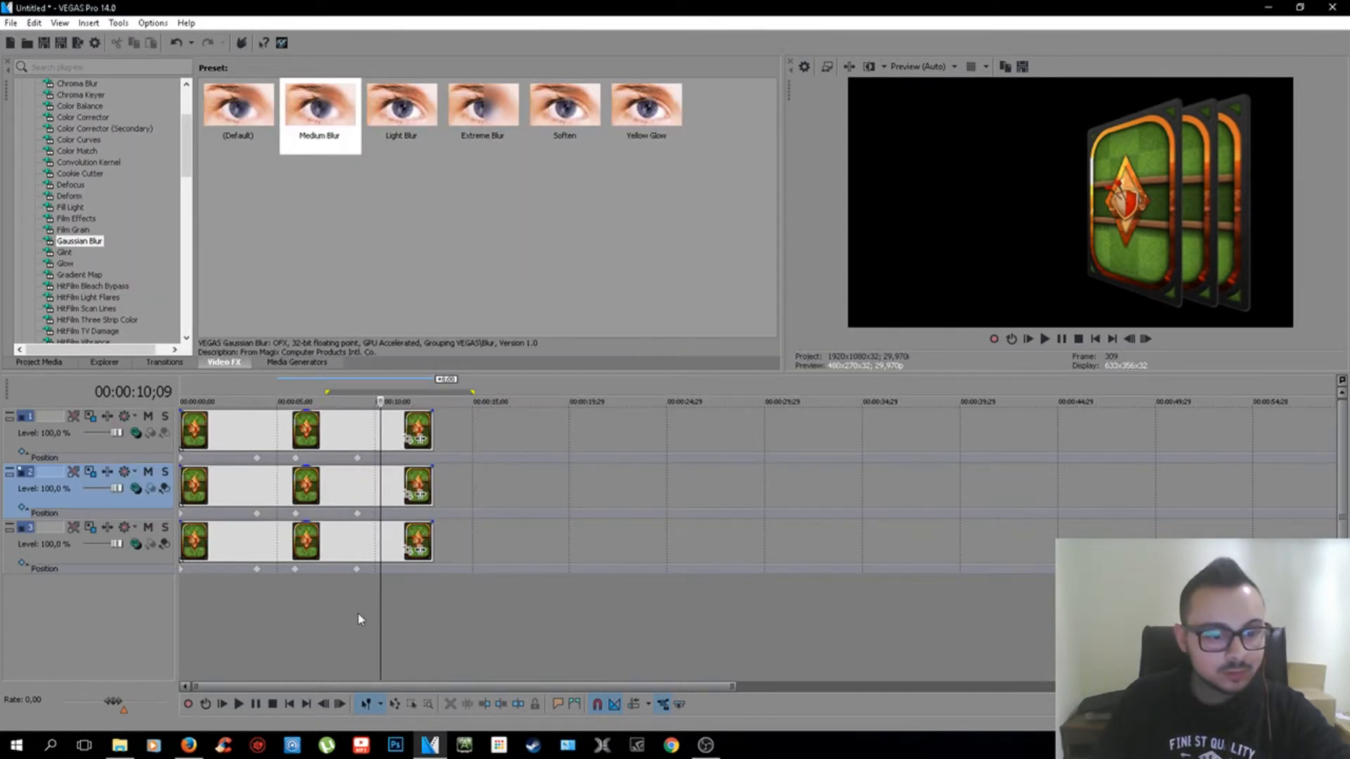
Step: Preview the three-card motion, reduce Track 2's X position to about 353 at the 00:00:09;03 keyframe, and close Track Motion
{"action": "left_click", "coordinate": [318, 612]}
{"action": "left_click", "coordinate": [275, 605]}
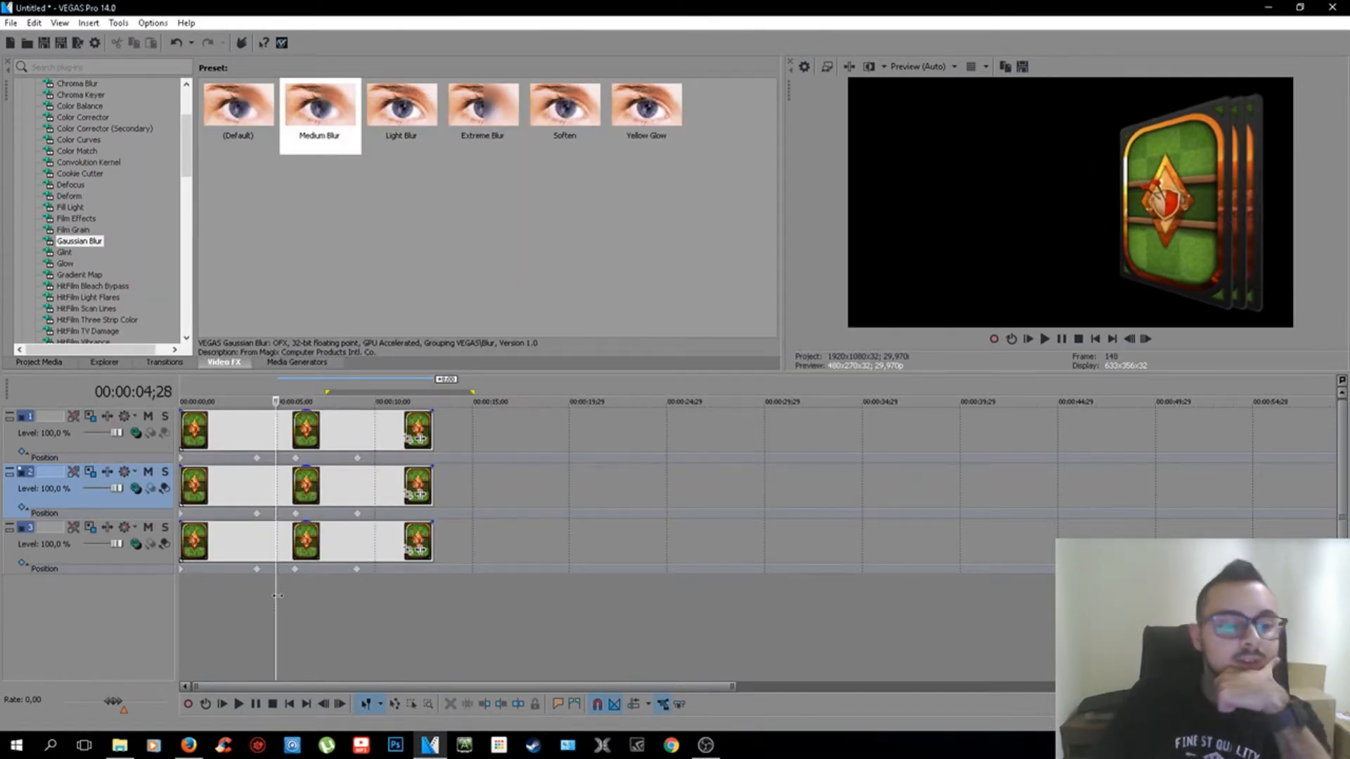
{"action": "left_click", "coordinate": [245, 609]}
{"action": "left_click_drag", "start_coordinate": [245, 609], "coordinate": [356, 616]}
{"action": "double_click", "coordinate": [357, 518]}
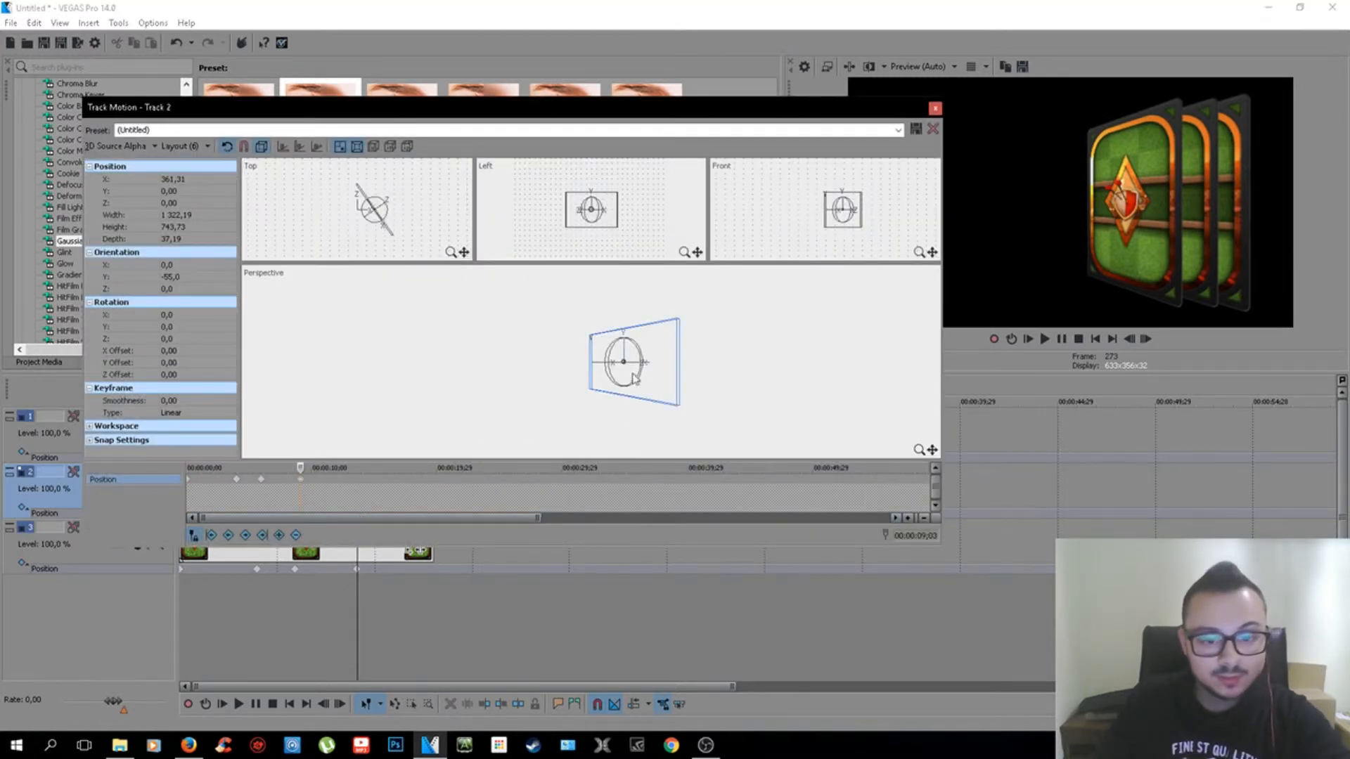
{"action": "left_click_drag", "start_coordinate": [661, 385], "coordinate": [681, 361]}
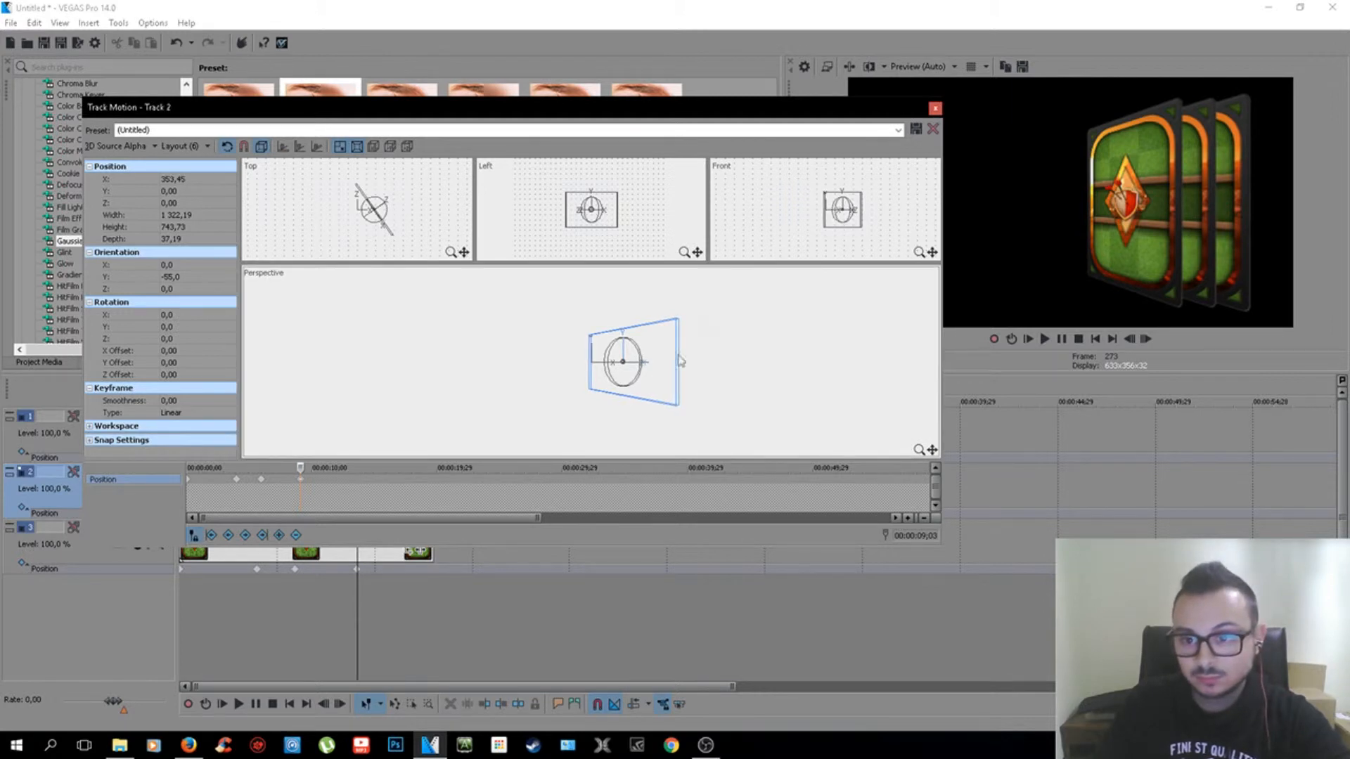
{"action": "left_click", "coordinate": [935, 109]}
Step: Recheck the card spacing, set Track 2's X position to about 346 at the 00:00:09;03 keyframe, and close Track Motion
{"action": "left_click", "coordinate": [322, 569]}
{"action": "left_click", "coordinate": [359, 586]}
{"action": "left_click_drag", "start_coordinate": [360, 585], "coordinate": [319, 582]}
{"action": "mouse_move", "coordinate": [341, 584]}
{"action": "left_mouse_down"}
{"action": "mouse_move", "coordinate": [376, 583]}
{"action": "mouse_move", "coordinate": [338, 581]}
{"action": "left_mouse_up"}
{"action": "double_click", "coordinate": [357, 515]}
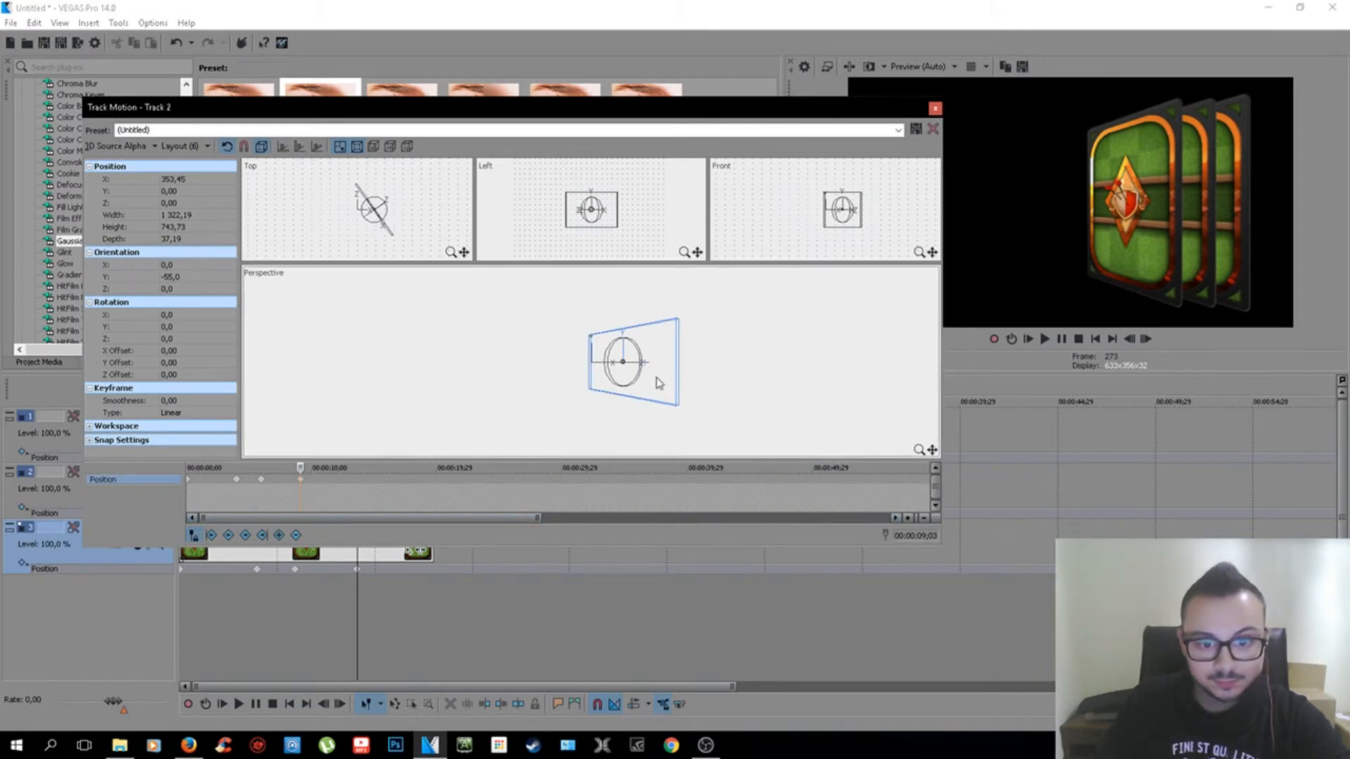
{"action": "left_click_drag", "start_coordinate": [657, 378], "coordinate": [656, 378]}
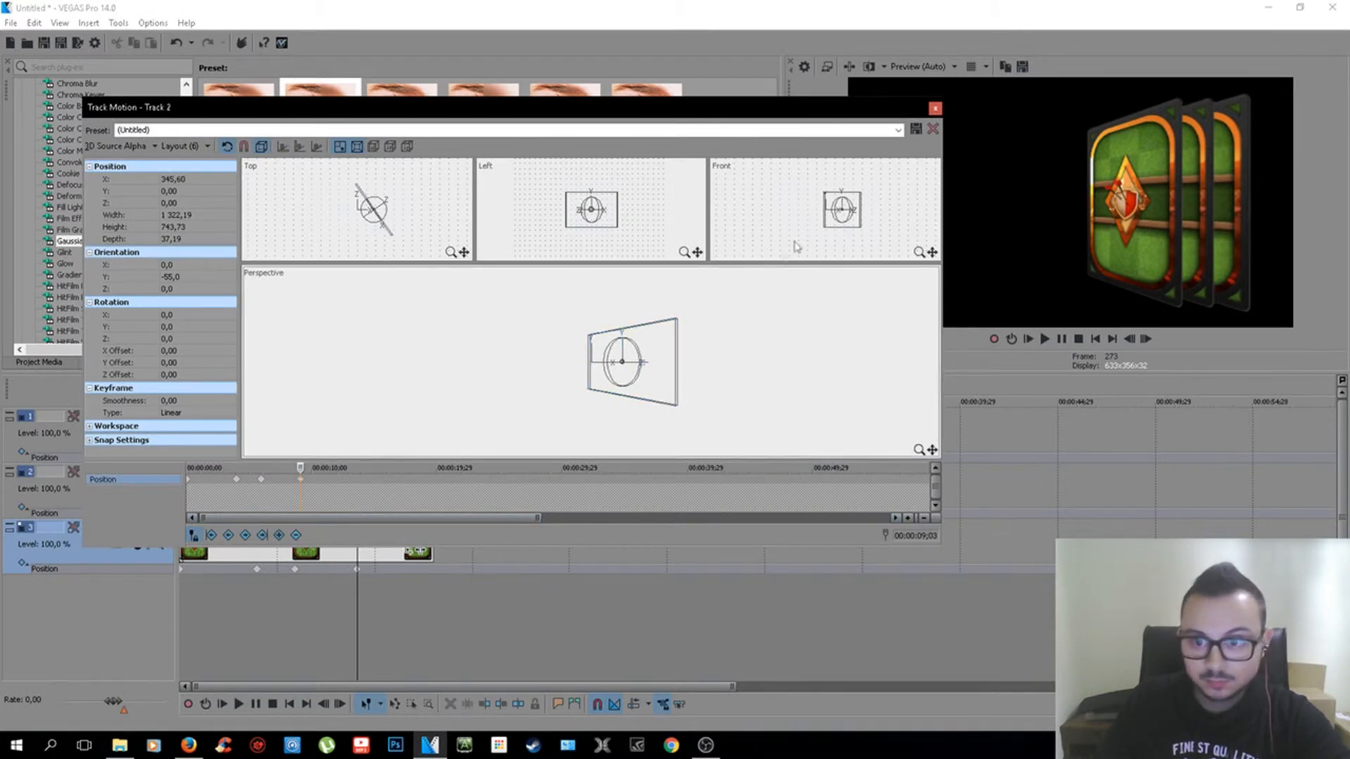
{"action": "left_click", "coordinate": [936, 109]}
Step: Apply the default Color Corrector (Secondary) effect to the card event on Track 2
{"action": "left_click_drag", "start_coordinate": [392, 603], "coordinate": [332, 617]}
{"action": "left_click", "coordinate": [314, 495]}
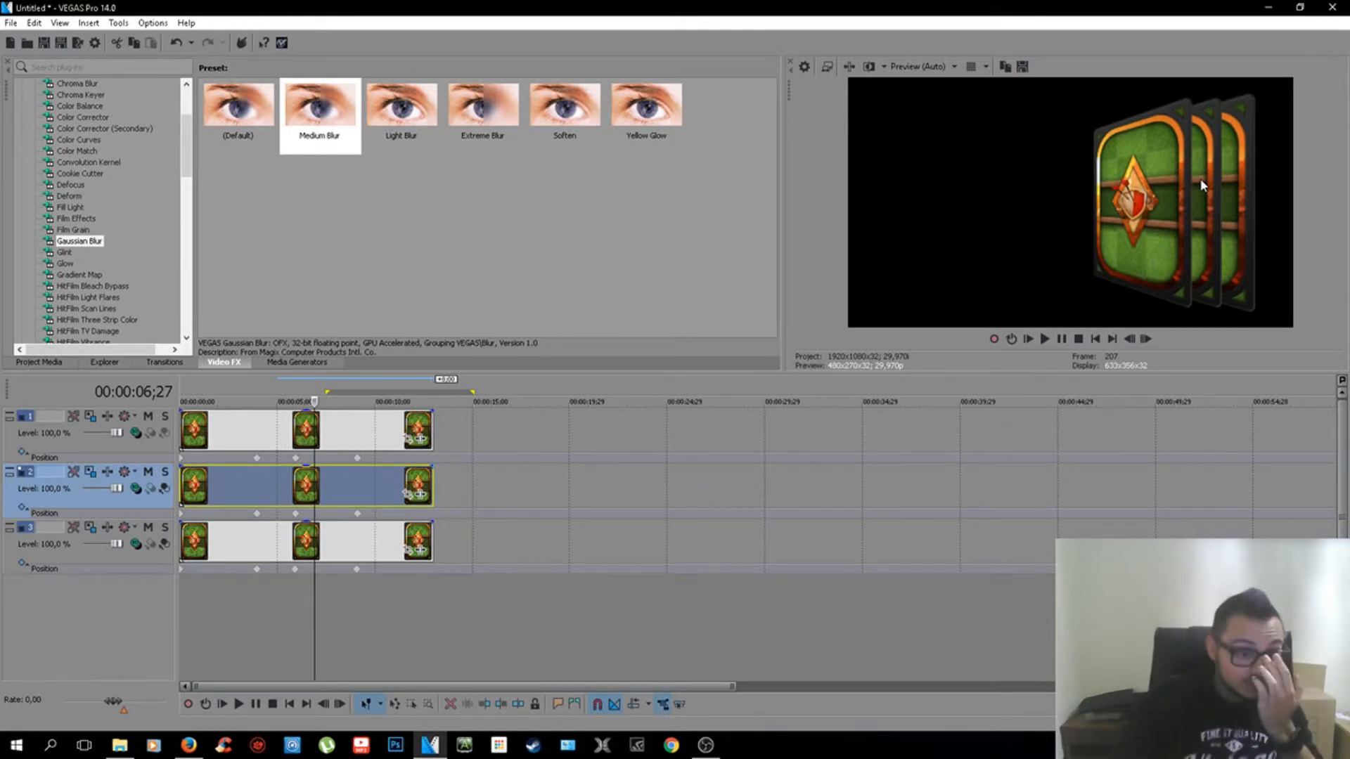
{"action": "scroll", "coordinate": [111, 217], "scroll_direction": "up", "scroll_amount": 3}
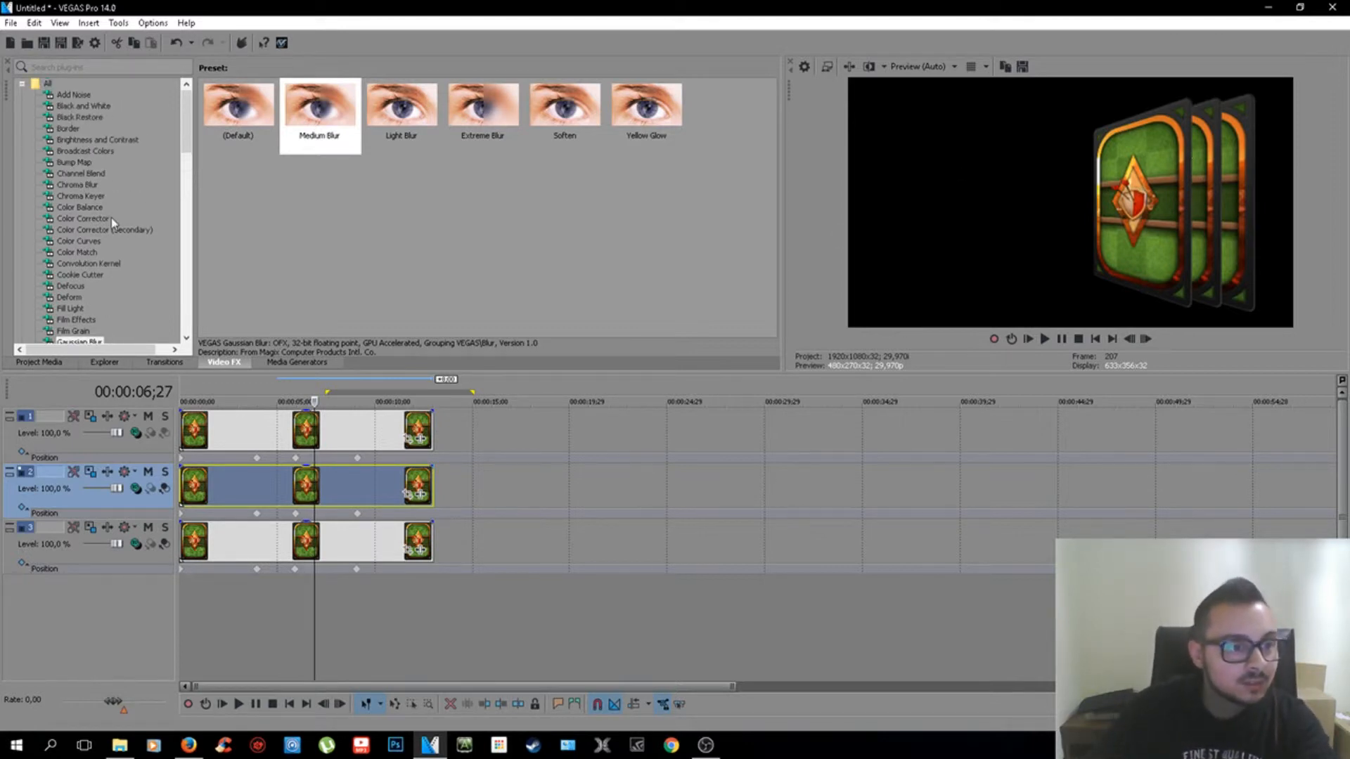
{"action": "left_click", "coordinate": [96, 225]}
{"action": "left_click_drag", "start_coordinate": [238, 112], "coordinate": [490, 391]}
{"action": "left_click_drag", "start_coordinate": [345, 482], "coordinate": [335, 476]}
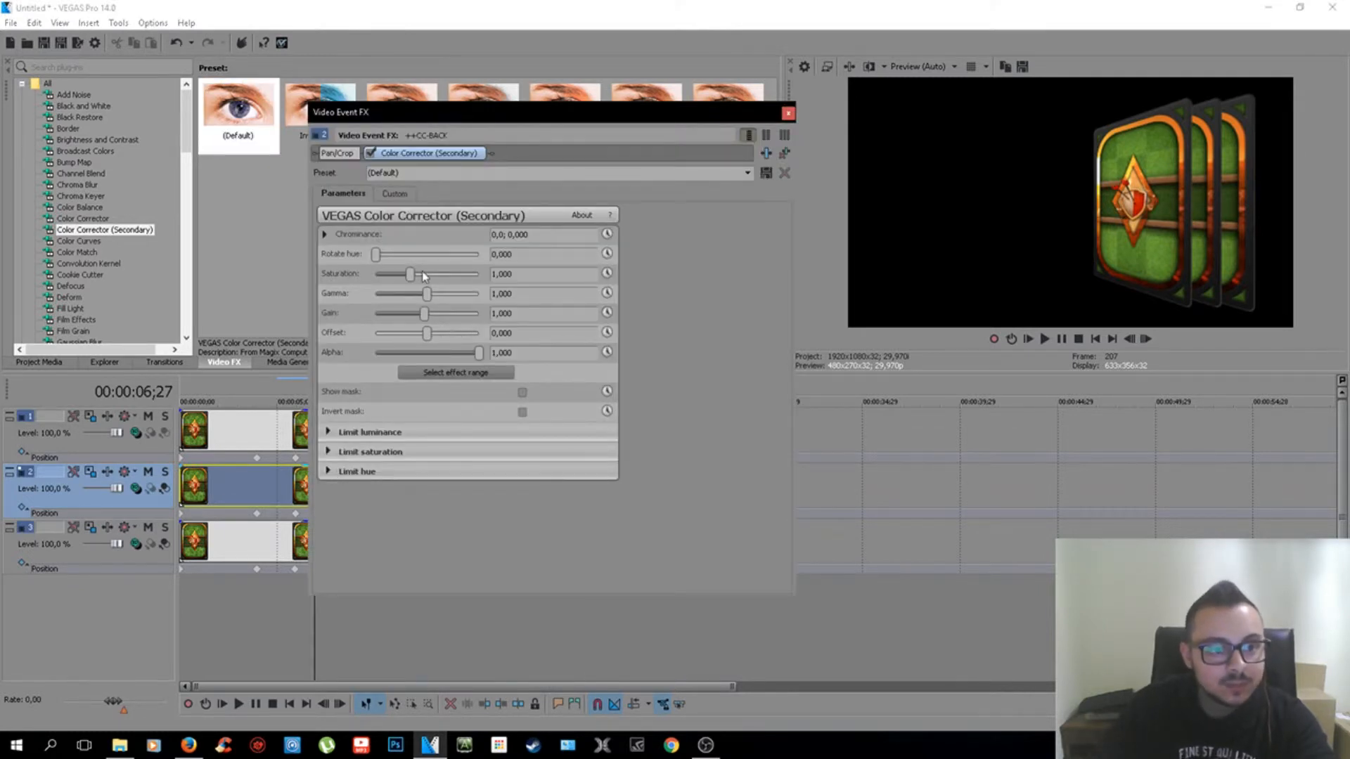
Step: Turn the Track 2 card black with saturation 0, gamma 0 and gain 0.100, and close the effect settings
{"action": "left_click_drag", "start_coordinate": [408, 274], "coordinate": [349, 282]}
{"action": "left_click_drag", "start_coordinate": [429, 293], "coordinate": [356, 294]}
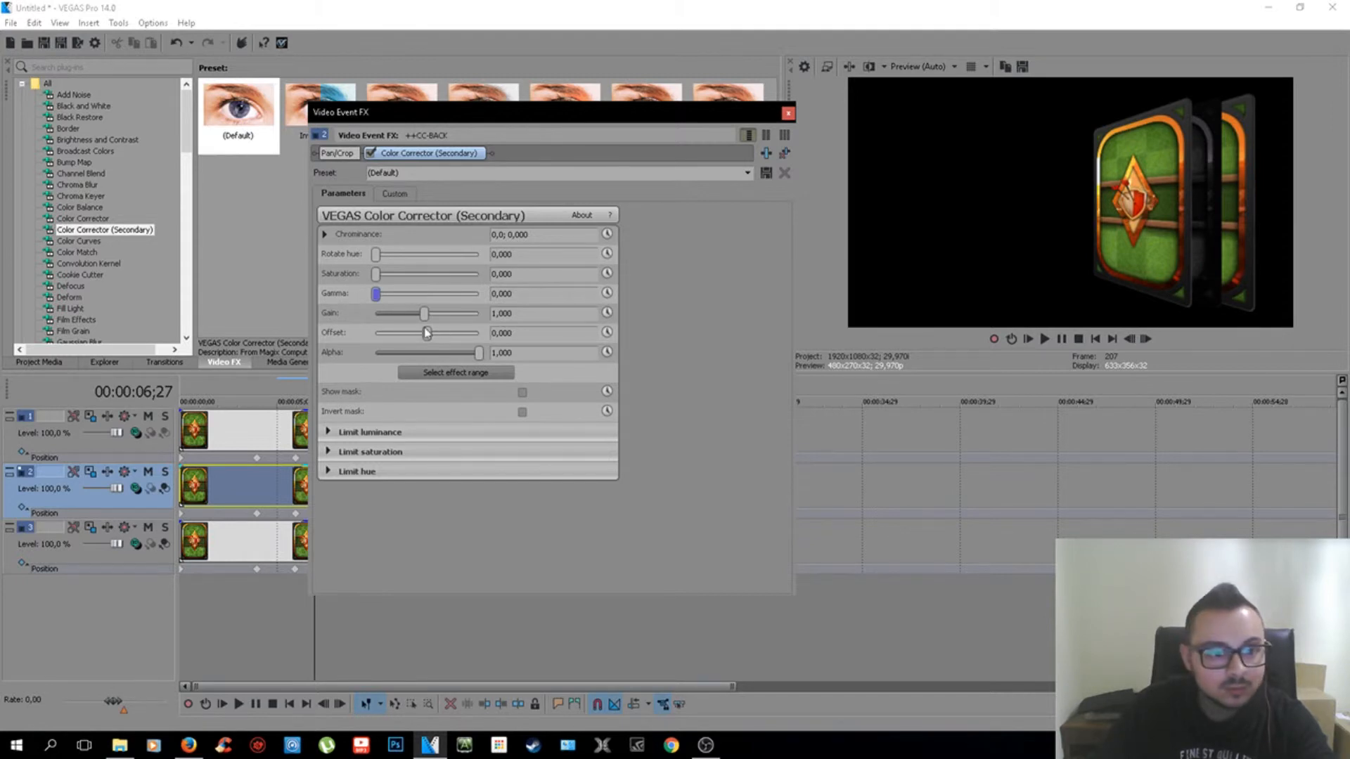
{"action": "left_click_drag", "start_coordinate": [424, 314], "coordinate": [337, 317]}
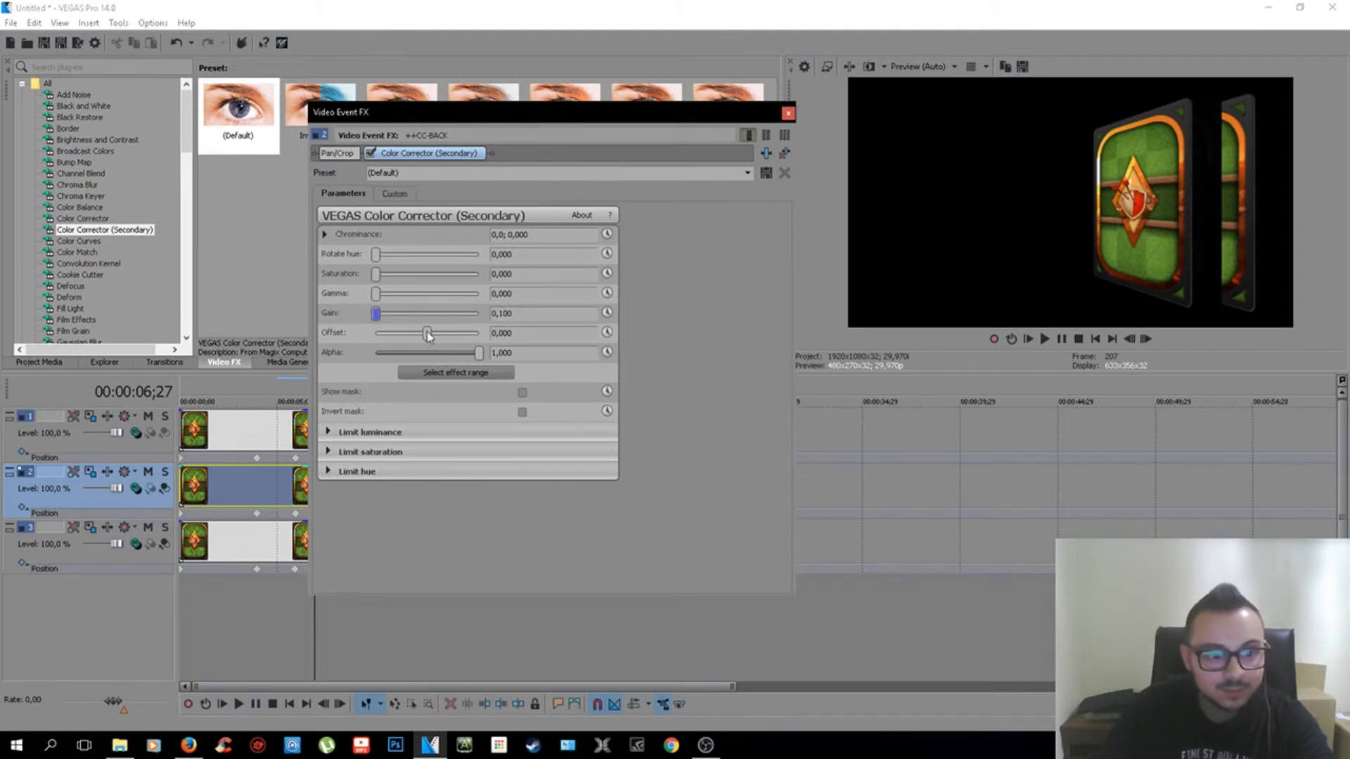
{"action": "left_click", "coordinate": [788, 113]}
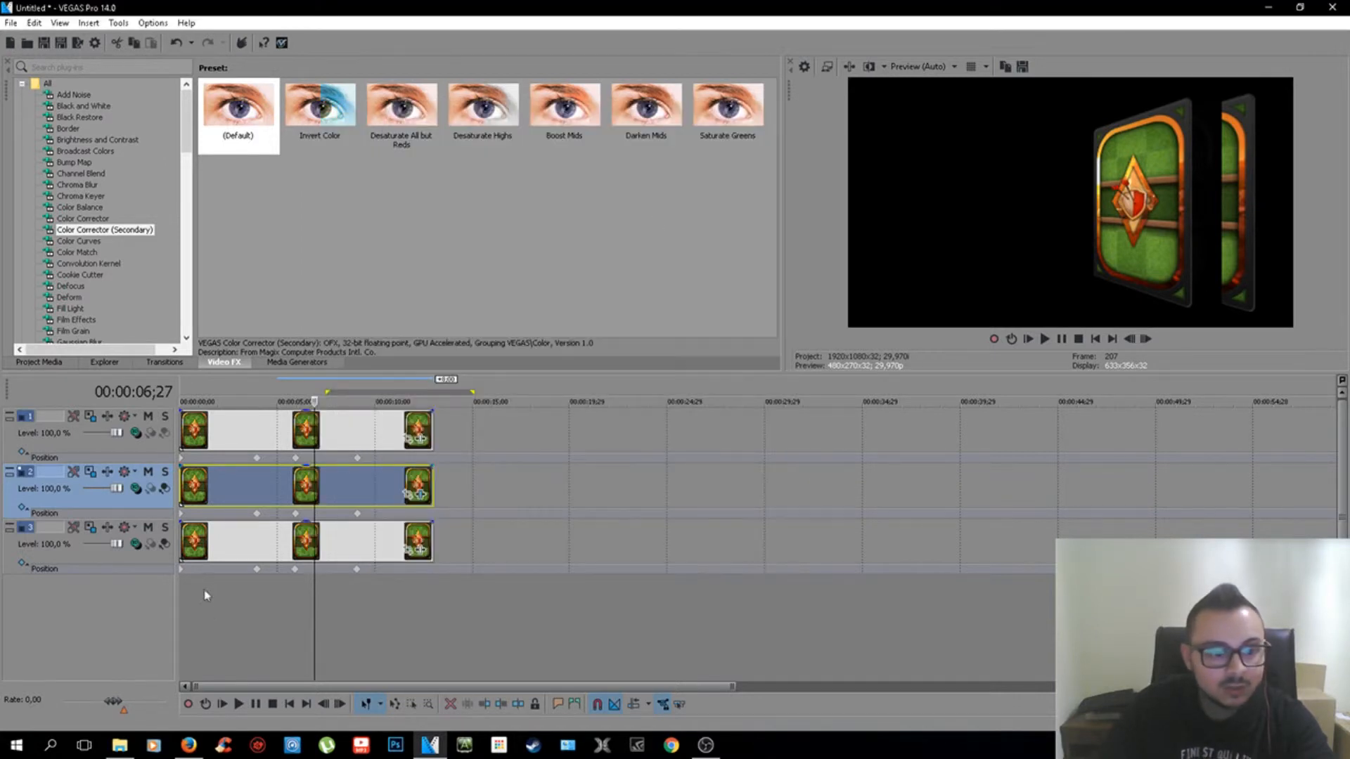
Step: Scrub through the animation and inspect the black Track 2 card's spacing and motion keyframe at 00:00:09;03
{"action": "left_click", "coordinate": [211, 598]}
{"action": "left_click", "coordinate": [194, 591]}
{"action": "left_click_drag", "start_coordinate": [193, 591], "coordinate": [357, 596]}
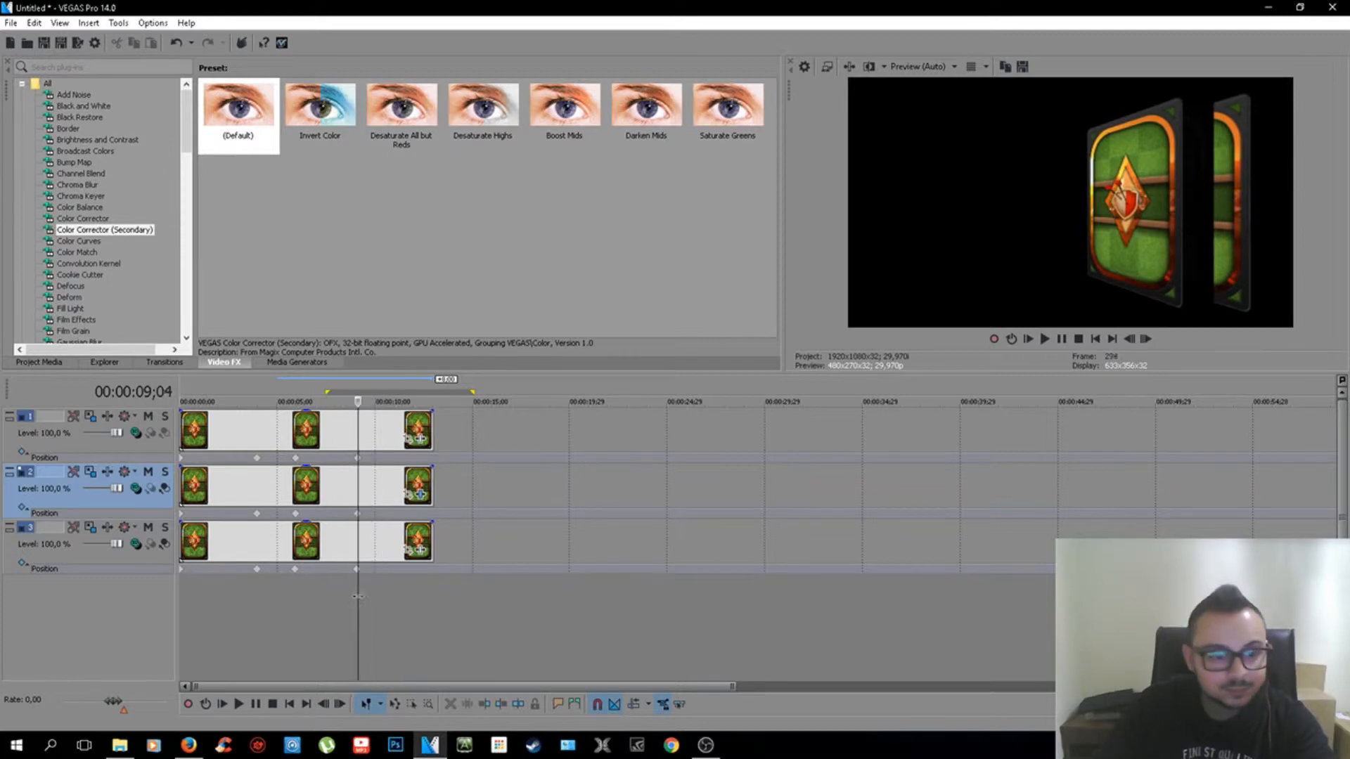
{"action": "double_click", "coordinate": [357, 513]}
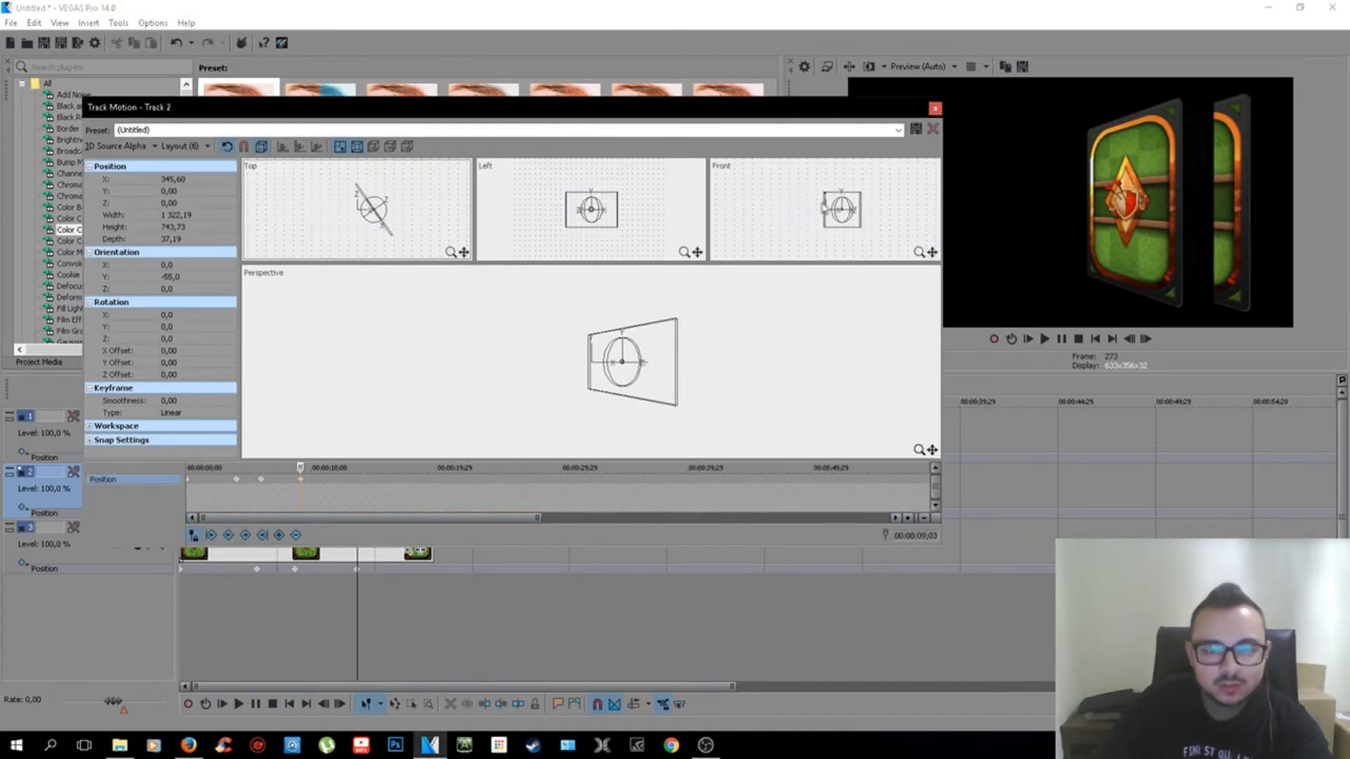
{"action": "left_click", "coordinate": [935, 109]}
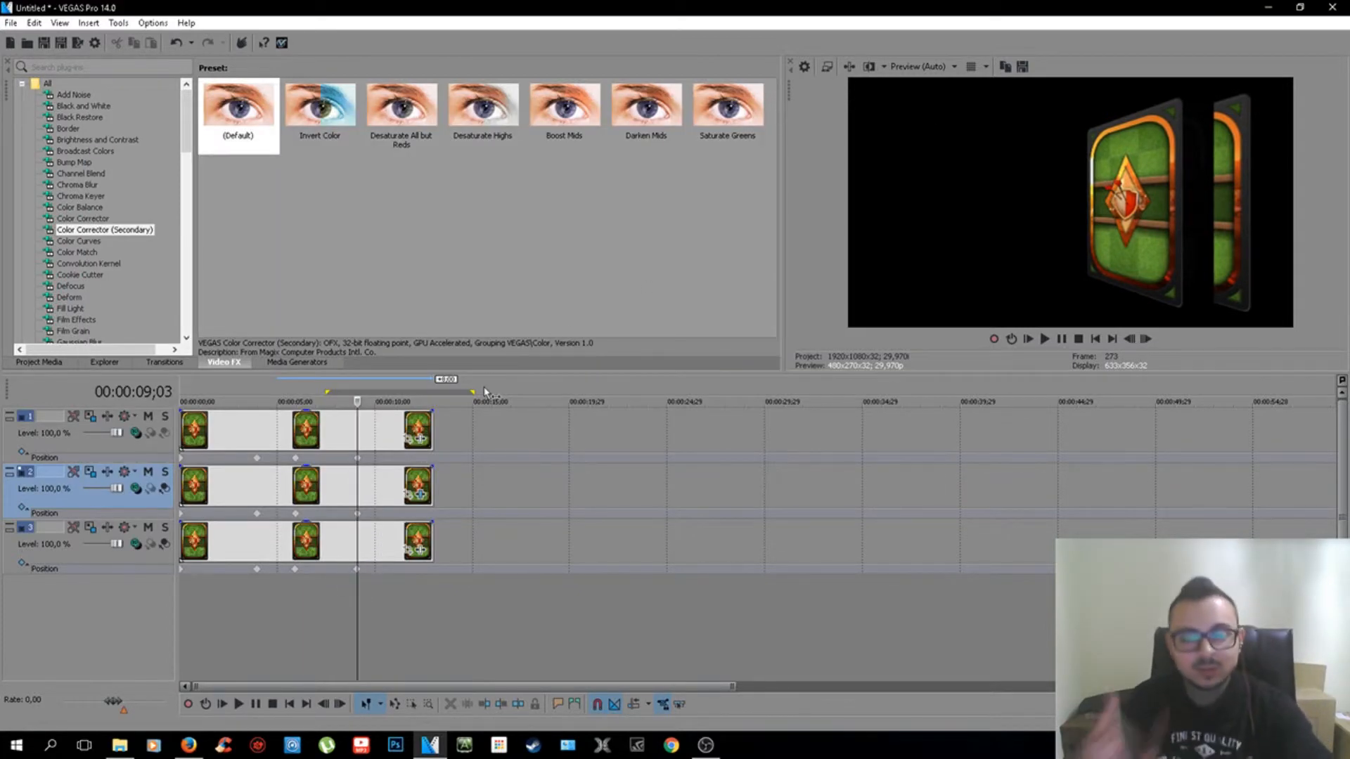
{"action": "left_click", "coordinate": [339, 587]}
{"action": "left_click", "coordinate": [355, 486]}
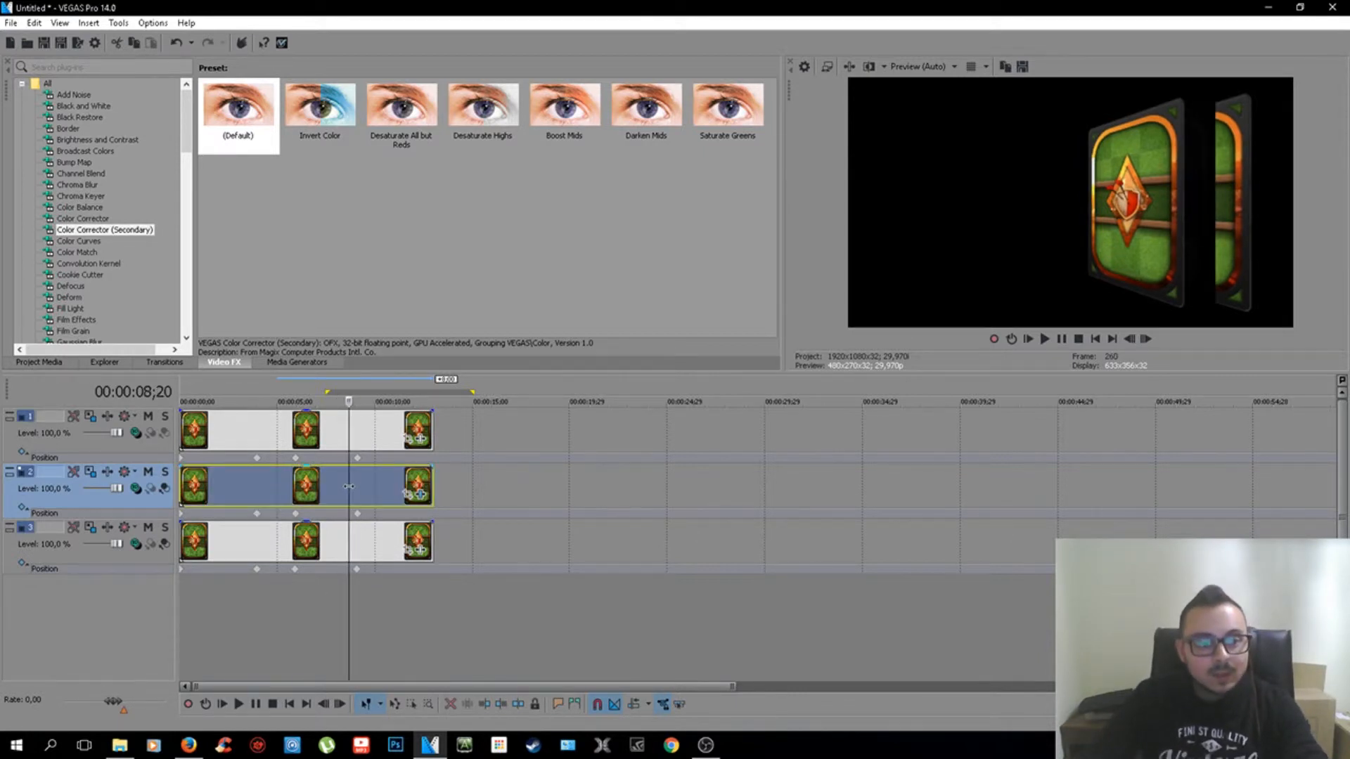
{"action": "left_click_drag", "start_coordinate": [355, 486], "coordinate": [357, 486]}
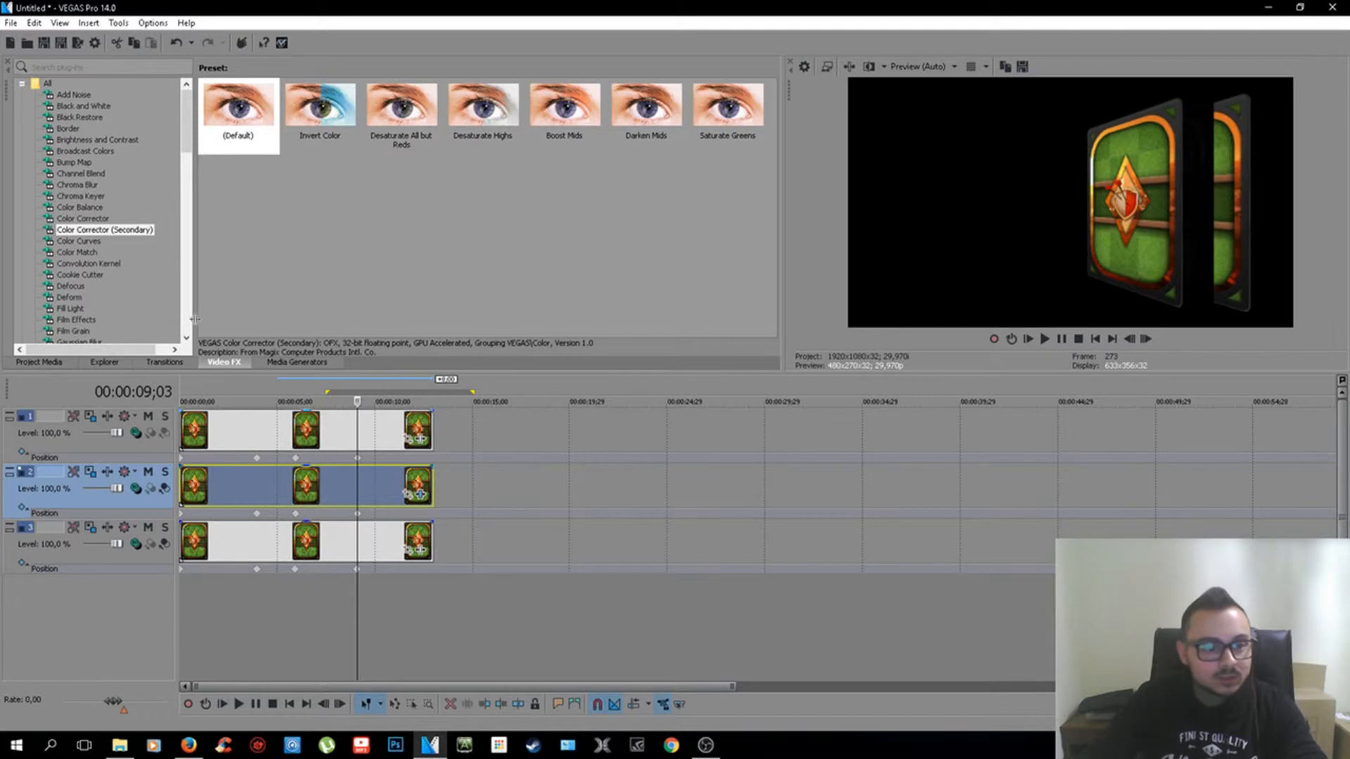
{"action": "left_click", "coordinate": [338, 492]}
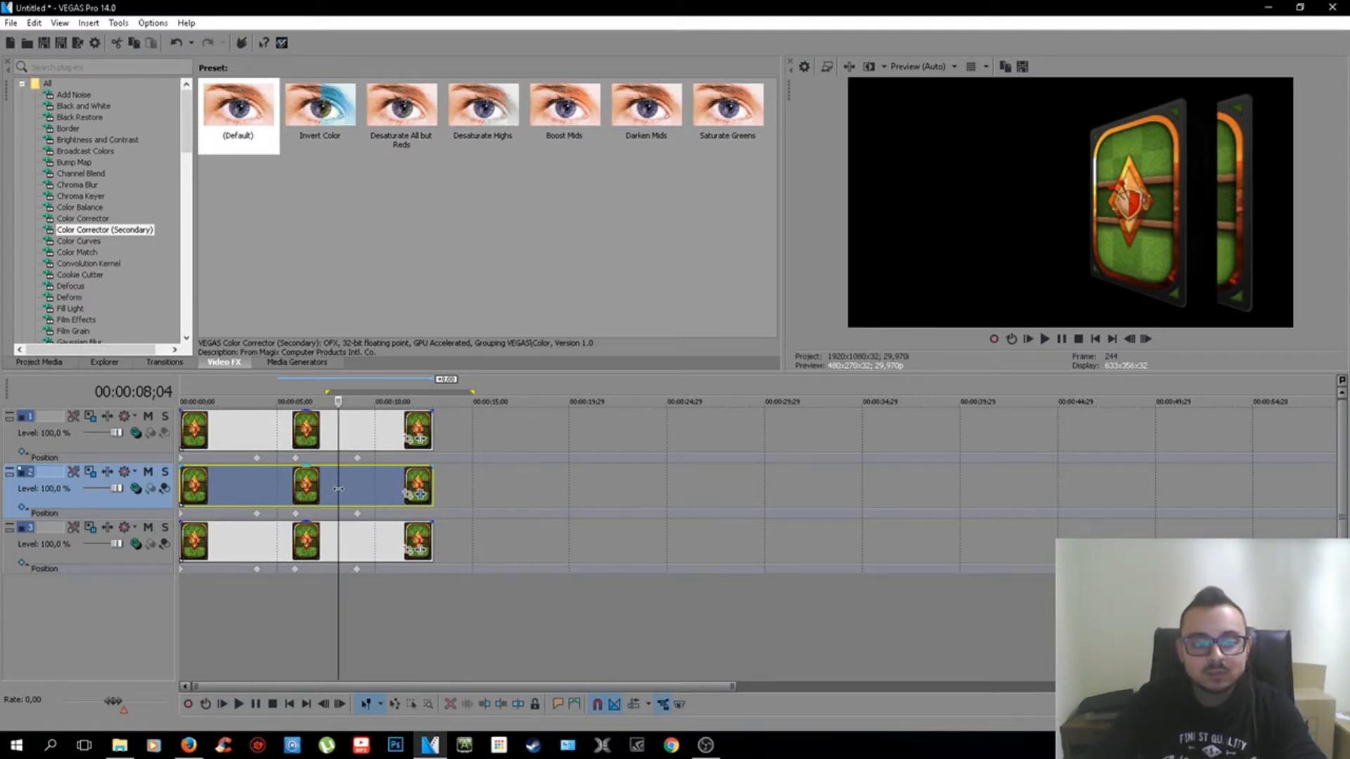
Step: Open Pan/Crop for the card event on Track 2 and enable its mask
{"action": "left_click", "coordinate": [320, 489]}
{"action": "left_click_drag", "start_coordinate": [320, 489], "coordinate": [357, 489]}
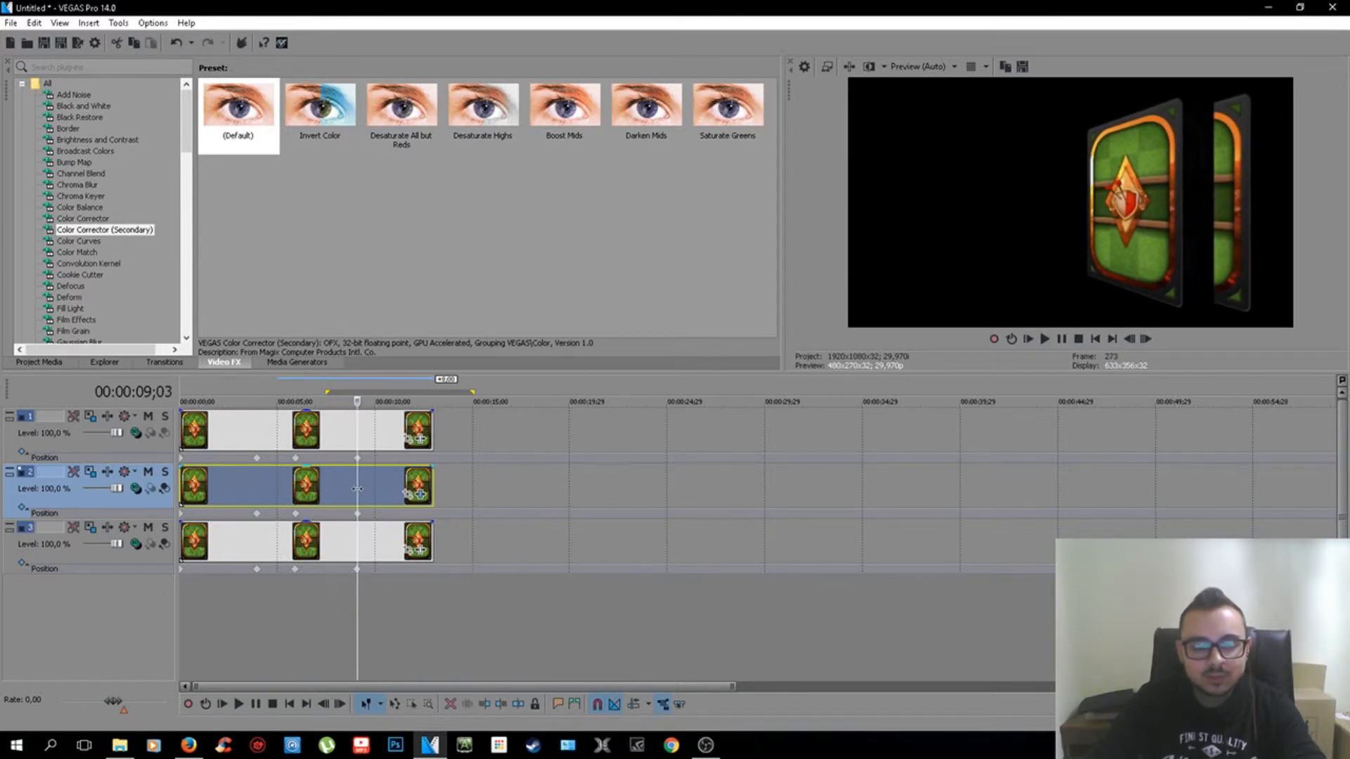
{"action": "right_click", "coordinate": [269, 490]}
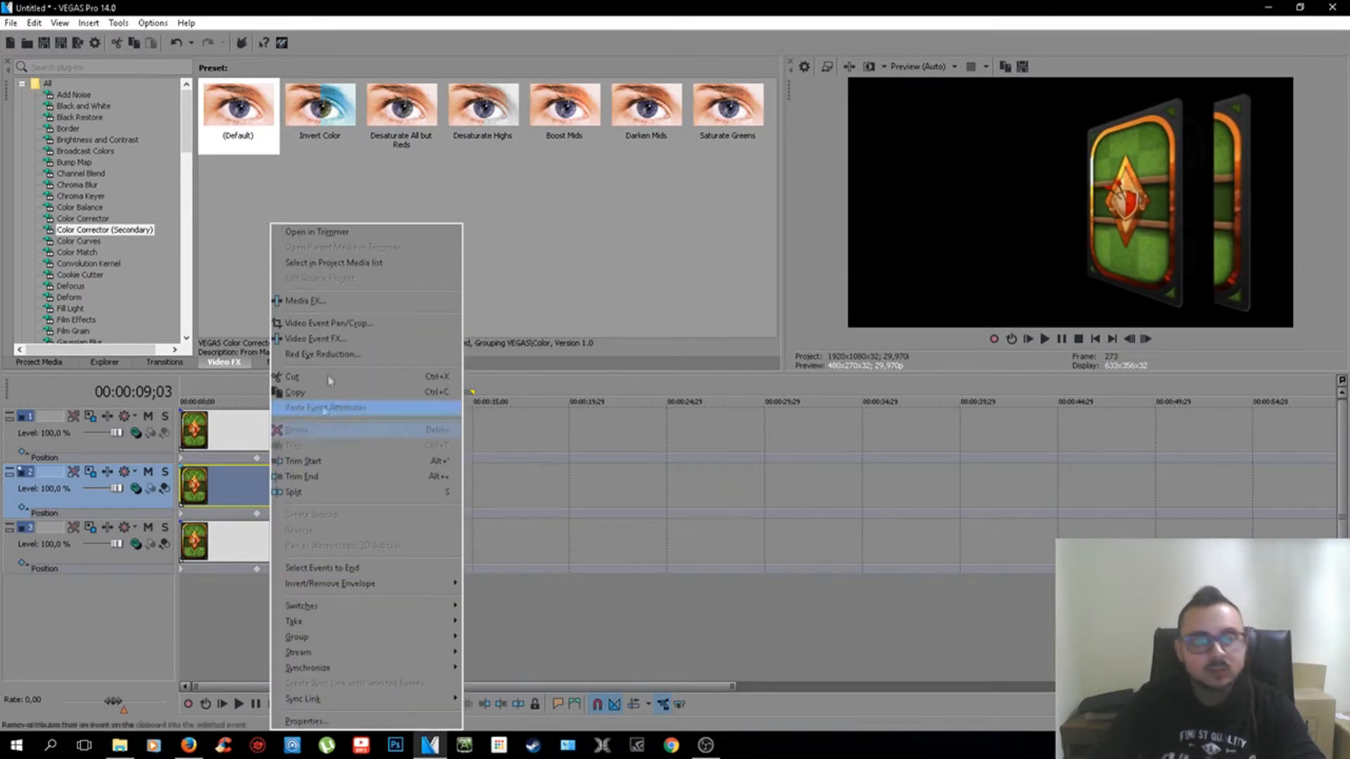
{"action": "left_click", "coordinate": [355, 324]}
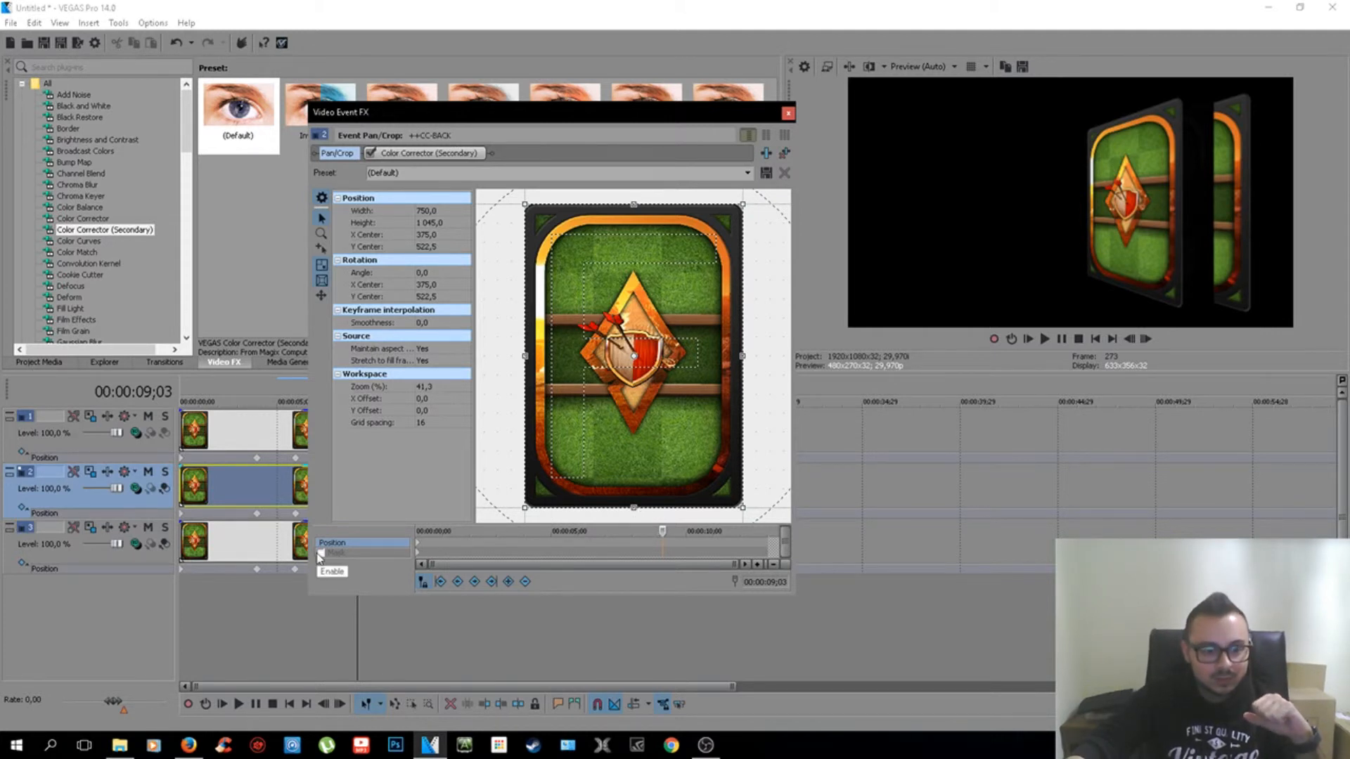
{"action": "left_click", "coordinate": [320, 554]}
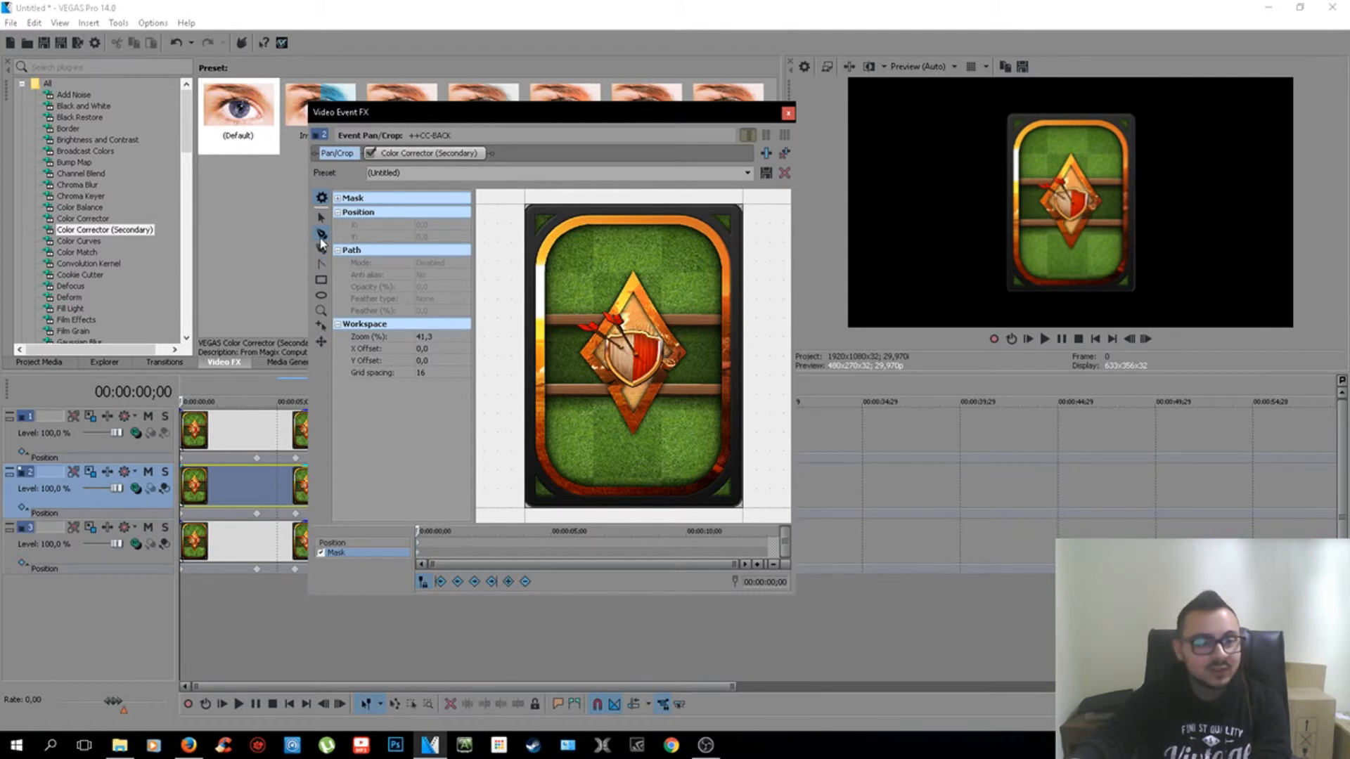
Step: Draw a closed mask path around the Track 2 card, following its rounded orange frame
{"action": "left_click", "coordinate": [565, 232]}
{"action": "left_click", "coordinate": [533, 279]}
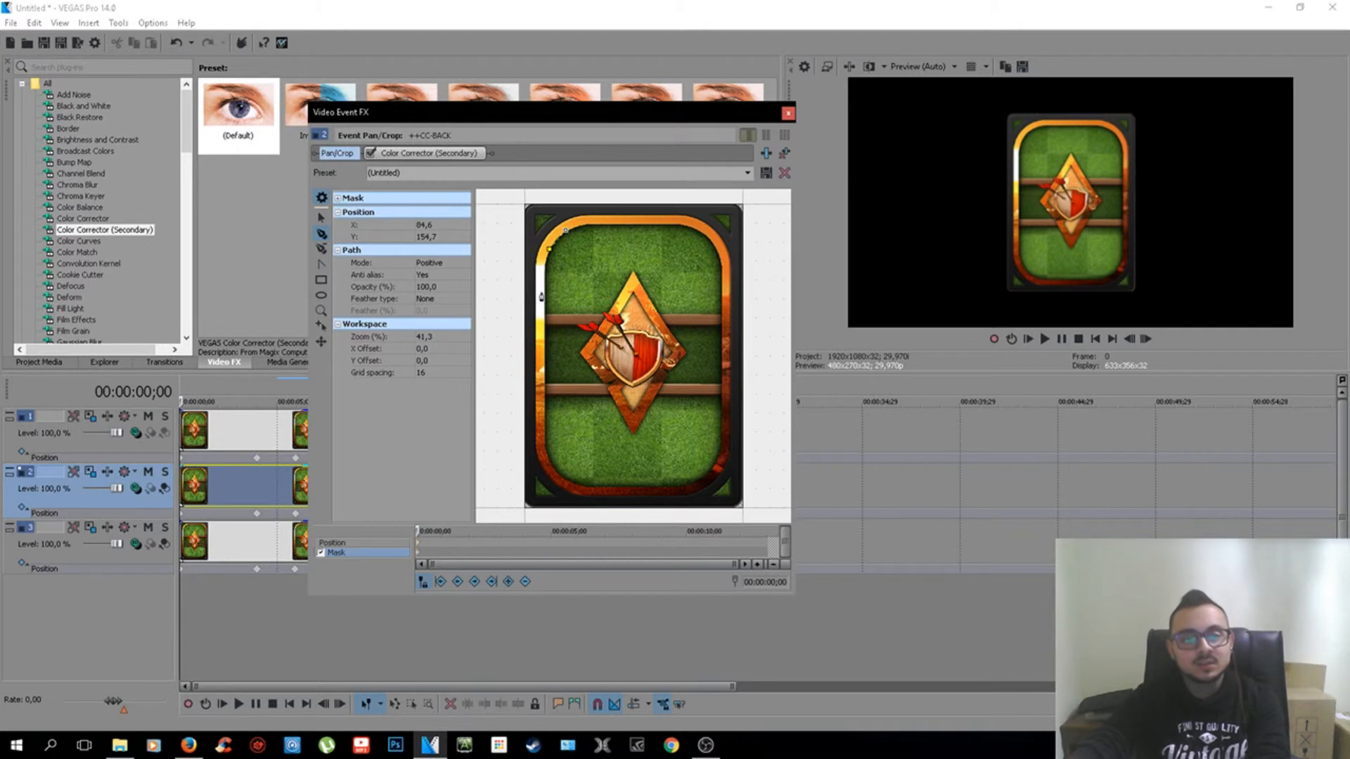
{"action": "left_click", "coordinate": [542, 398]}
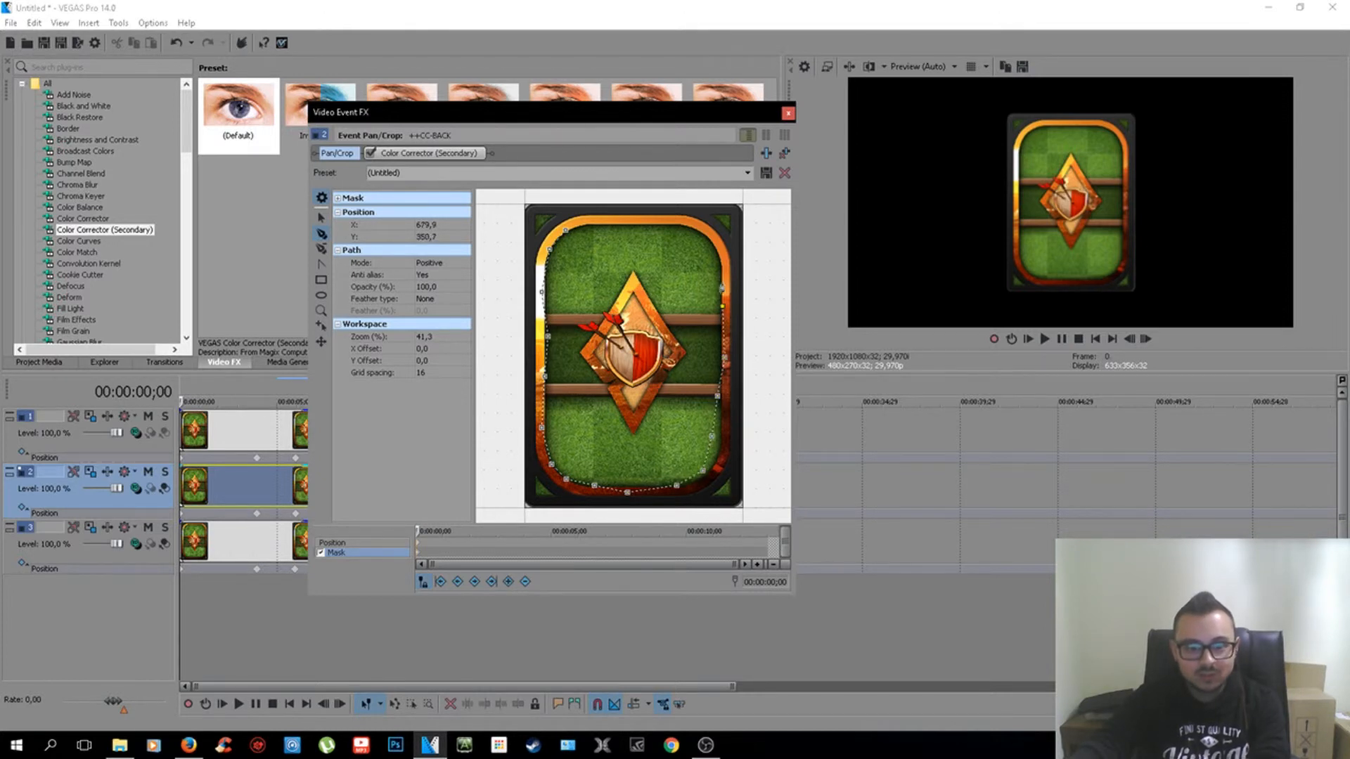
{"action": "left_click", "coordinate": [606, 221]}
{"action": "left_click", "coordinate": [580, 221]}
{"action": "left_click", "coordinate": [565, 230]}
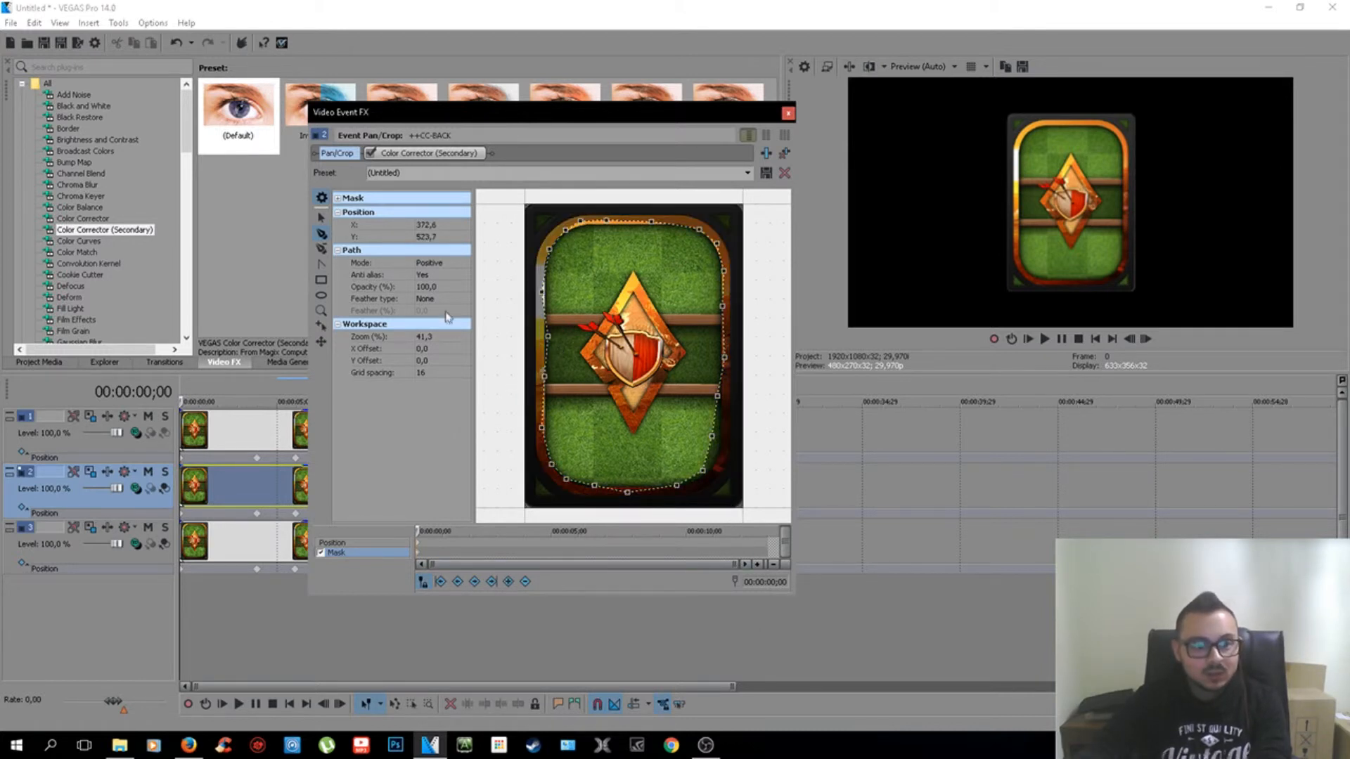
Step: Set the mask's feather type to Both and feather to 30%, close the event settings and review the softened card
{"action": "left_click", "coordinate": [448, 306]}
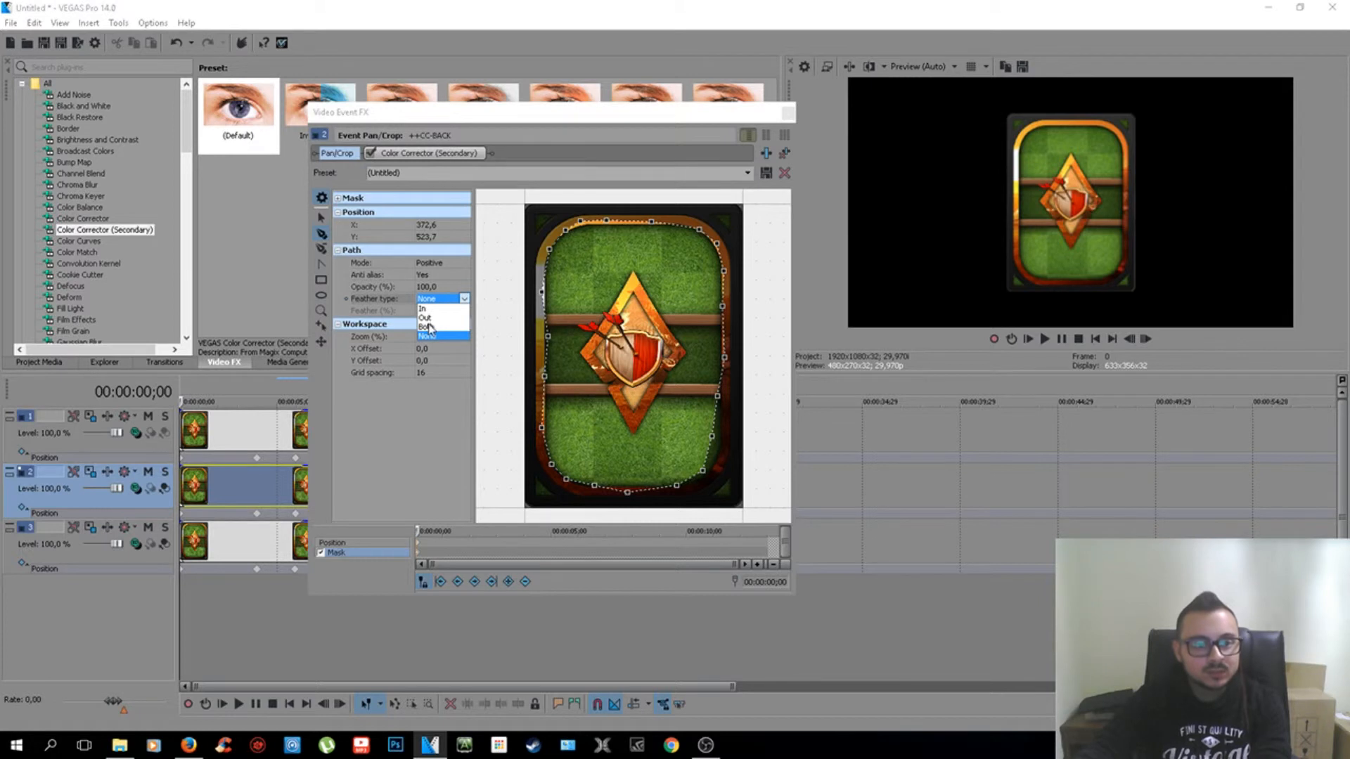
{"action": "left_click", "coordinate": [430, 328]}
{"action": "left_click", "coordinate": [436, 309]}
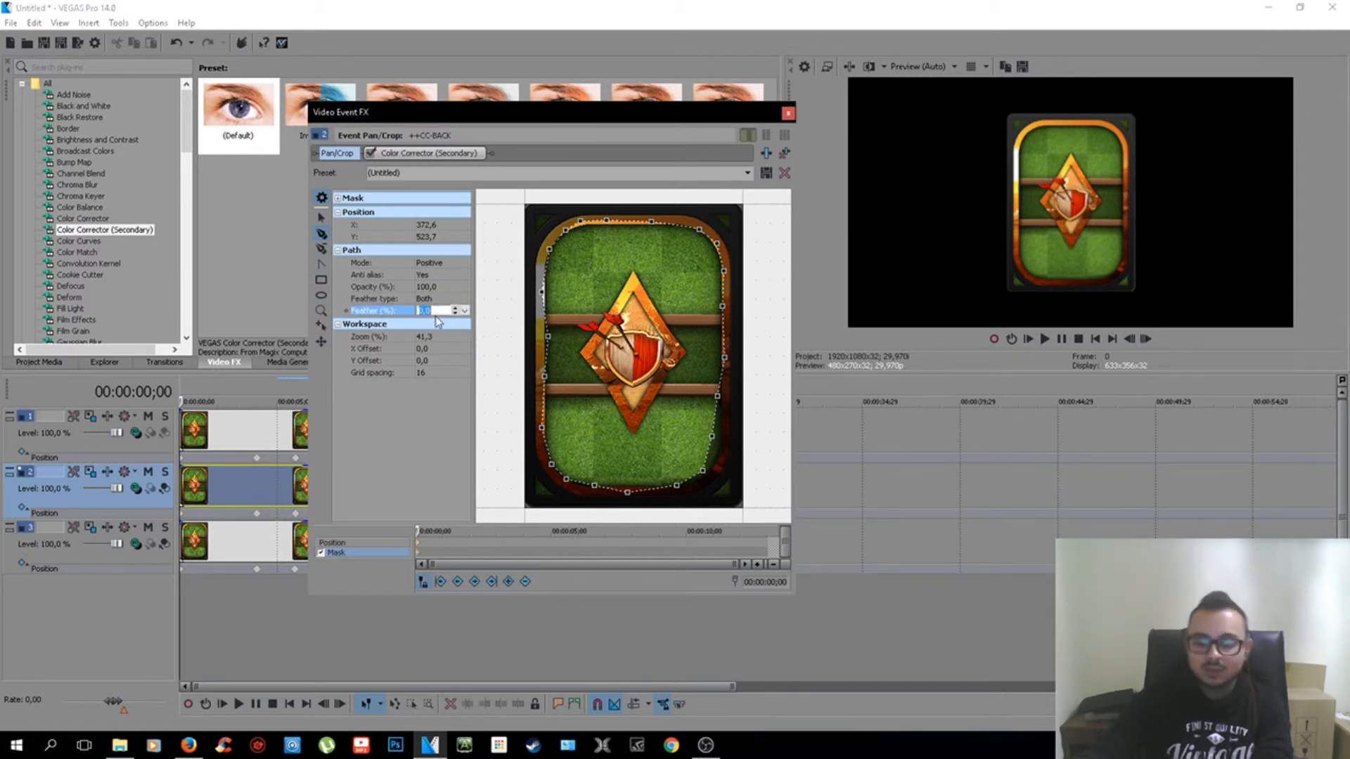
{"action": "key", "text": "Return"}
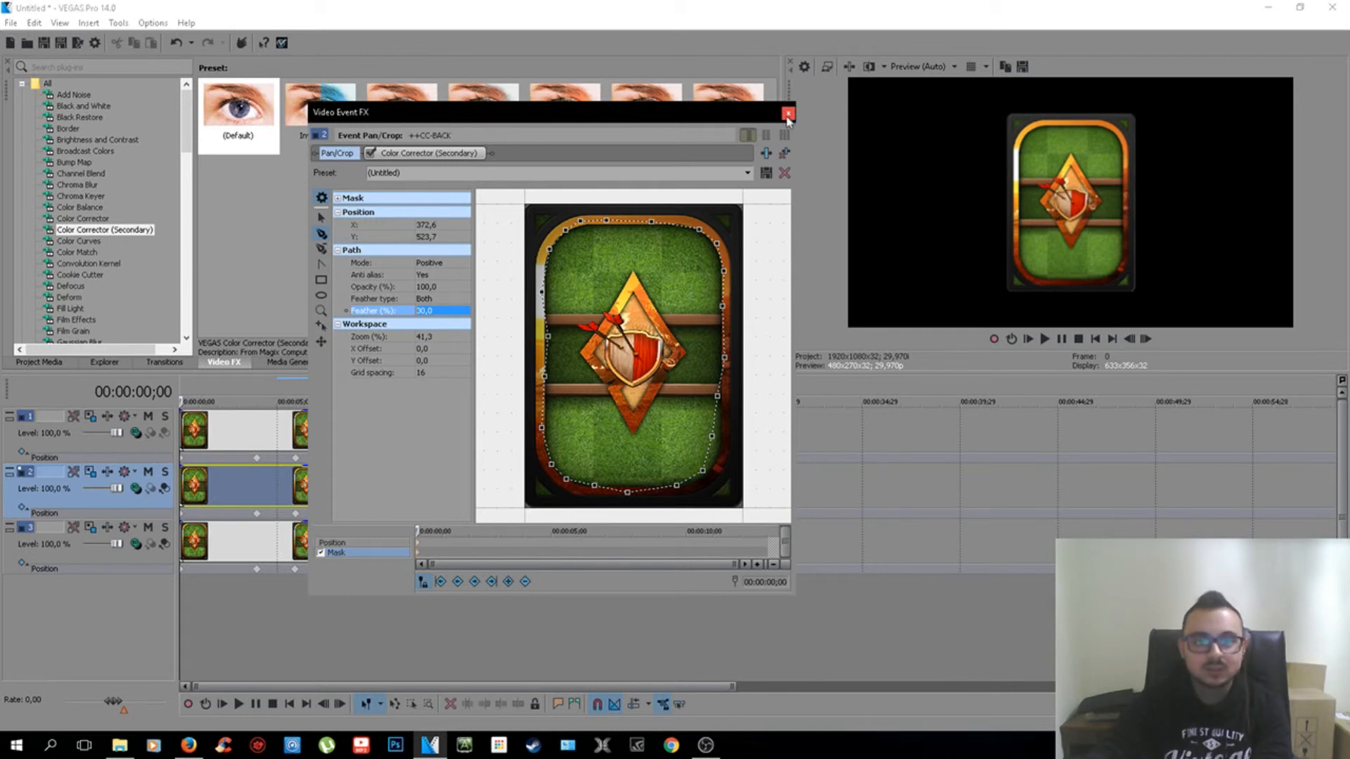
{"action": "left_click", "coordinate": [789, 114]}
{"action": "left_click", "coordinate": [233, 591]}
{"action": "left_click_drag", "start_coordinate": [234, 591], "coordinate": [420, 589]}
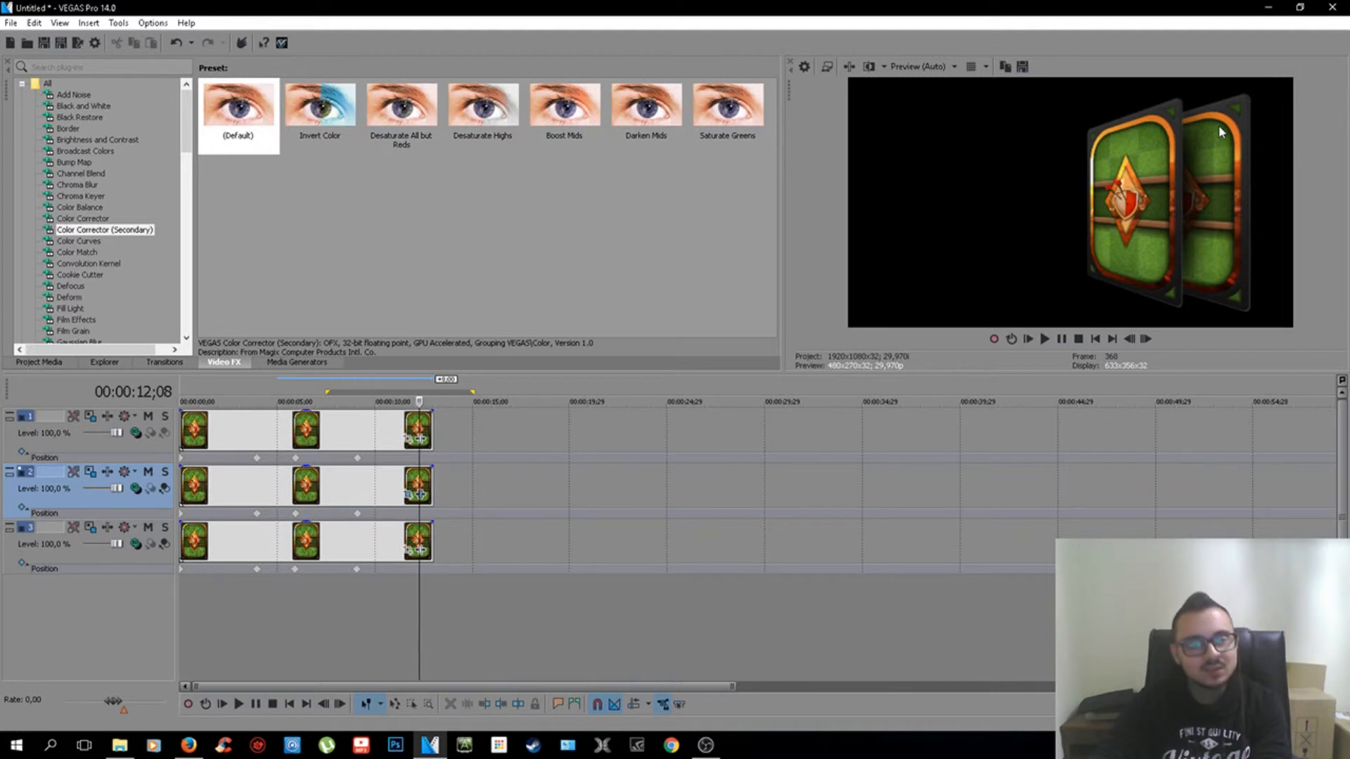
Step: Apply the Gaussian Blur effect with the Medium Blur preset to the Track 2 card event and review the shadow
{"action": "left_click", "coordinate": [342, 478]}
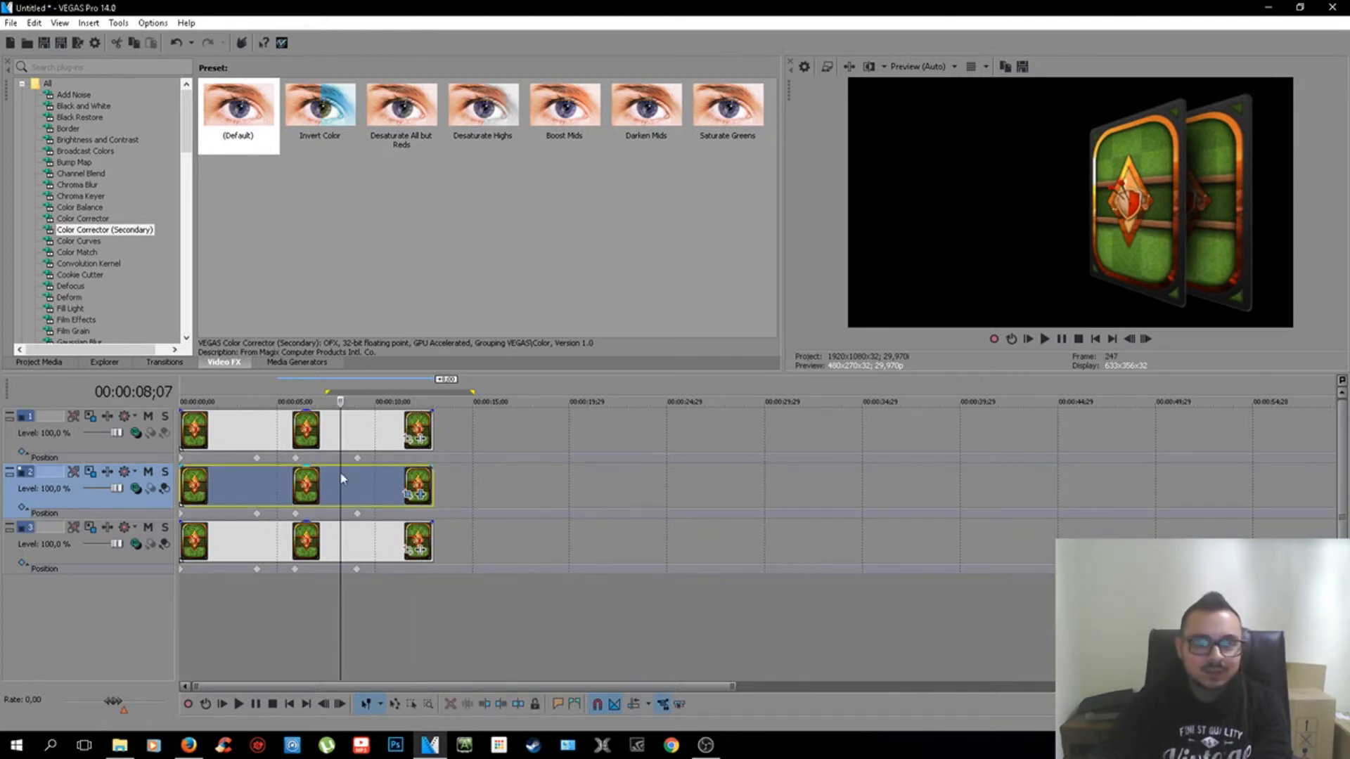
{"action": "scroll", "coordinate": [108, 251], "scroll_direction": "down", "scroll_amount": 1}
{"action": "scroll", "coordinate": [108, 251], "scroll_direction": "down", "scroll_amount": 1}
{"action": "left_click", "coordinate": [81, 275]}
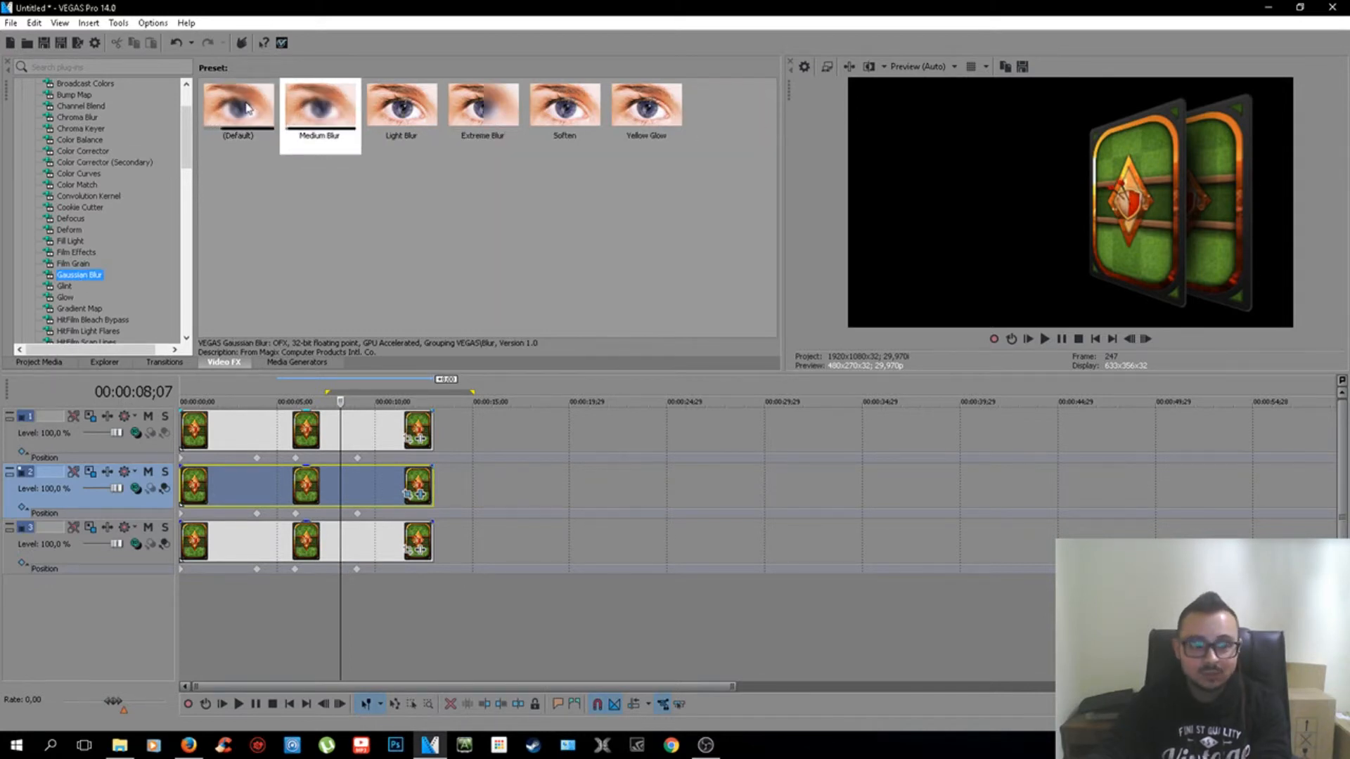
{"action": "left_click_drag", "start_coordinate": [328, 121], "coordinate": [364, 488]}
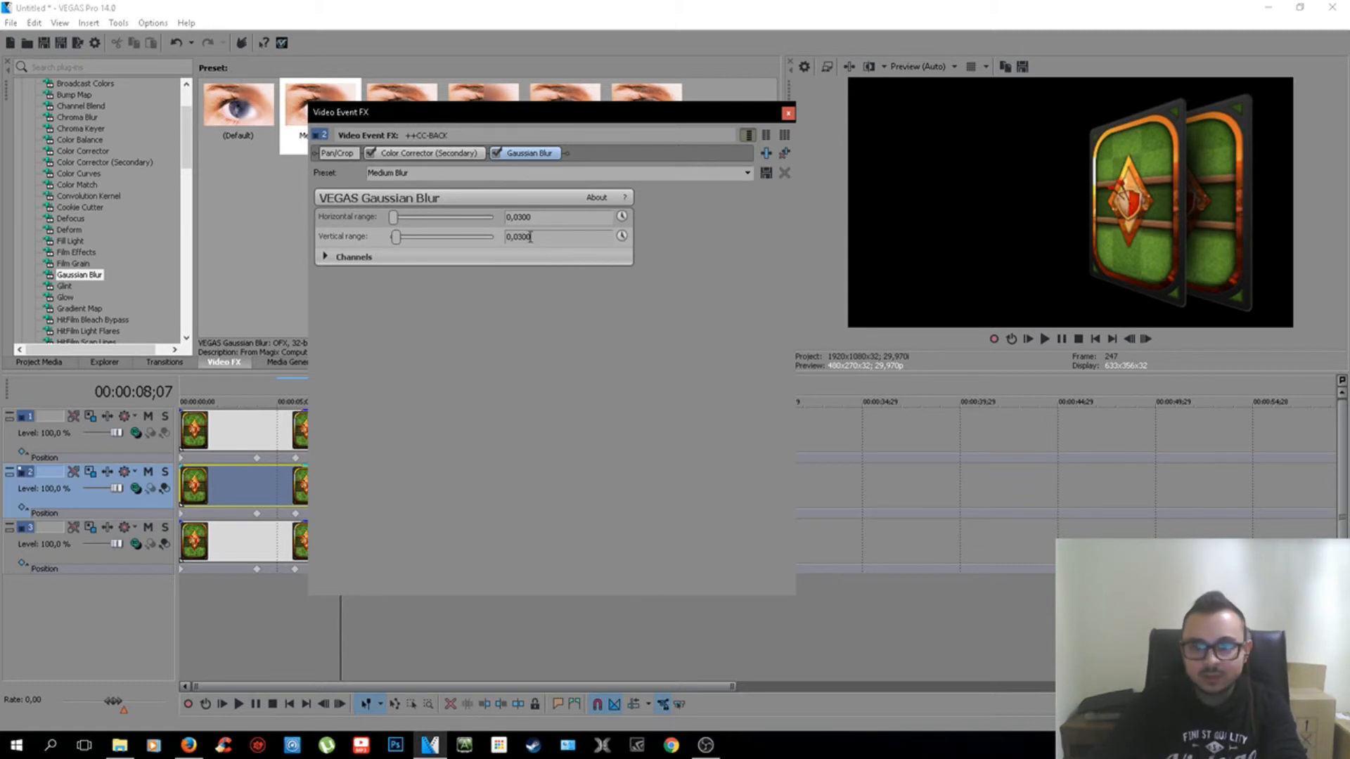
{"action": "left_click", "coordinate": [788, 113]}
{"action": "left_click", "coordinate": [309, 654]}
{"action": "left_click_drag", "start_coordinate": [288, 646], "coordinate": [304, 611]}
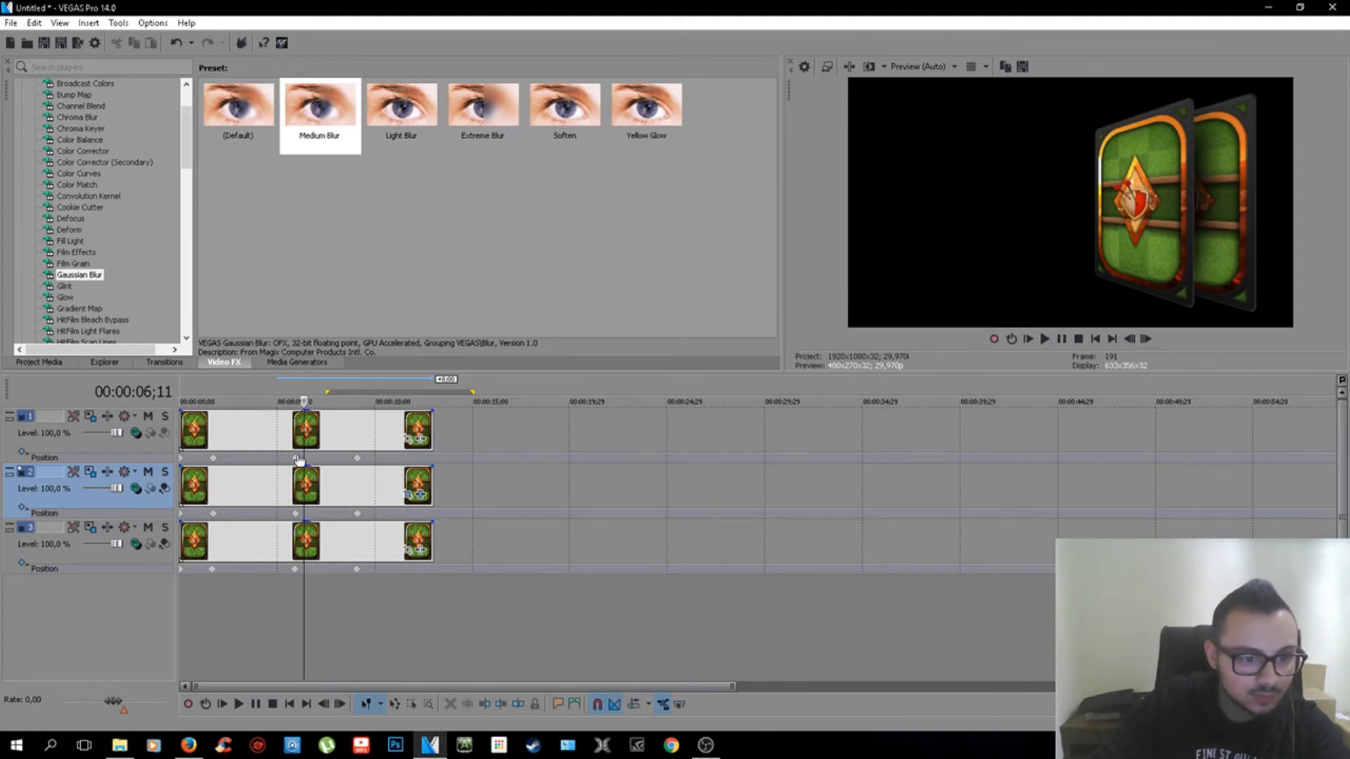
Step: Move the third motion keyframe on all three card tracks earlier, to about 00:00:03;23
{"action": "left_click_drag", "start_coordinate": [295, 457], "coordinate": [253, 458]}
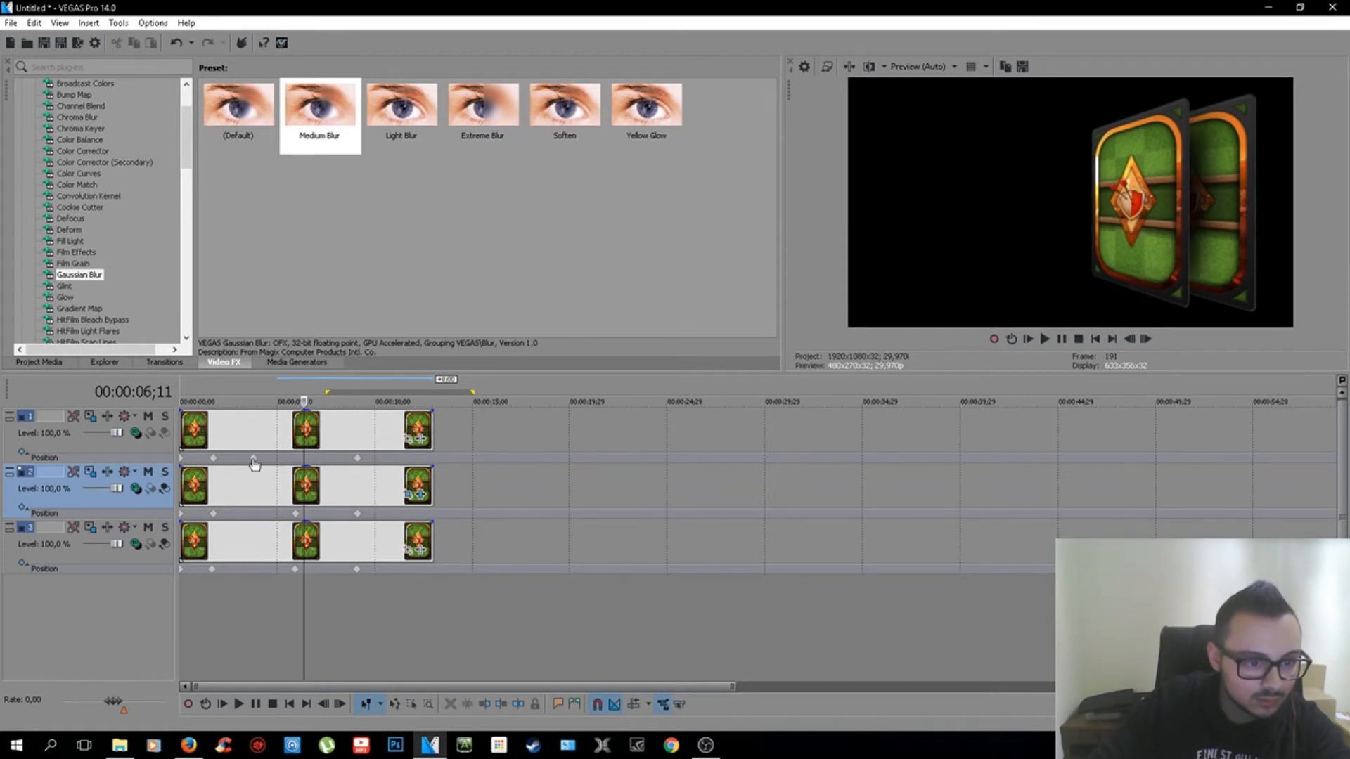
{"action": "left_click_drag", "start_coordinate": [297, 520], "coordinate": [255, 522]}
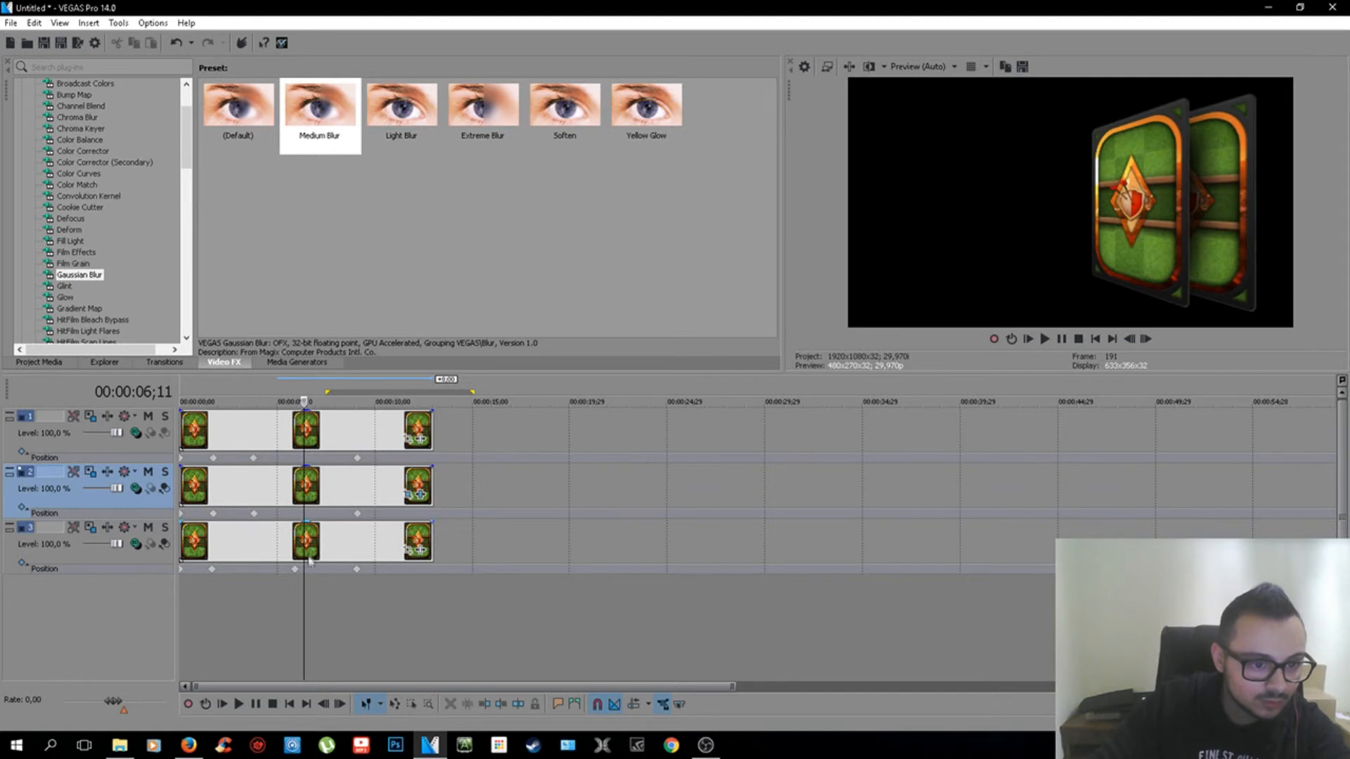
{"action": "left_click_drag", "start_coordinate": [294, 568], "coordinate": [256, 571]}
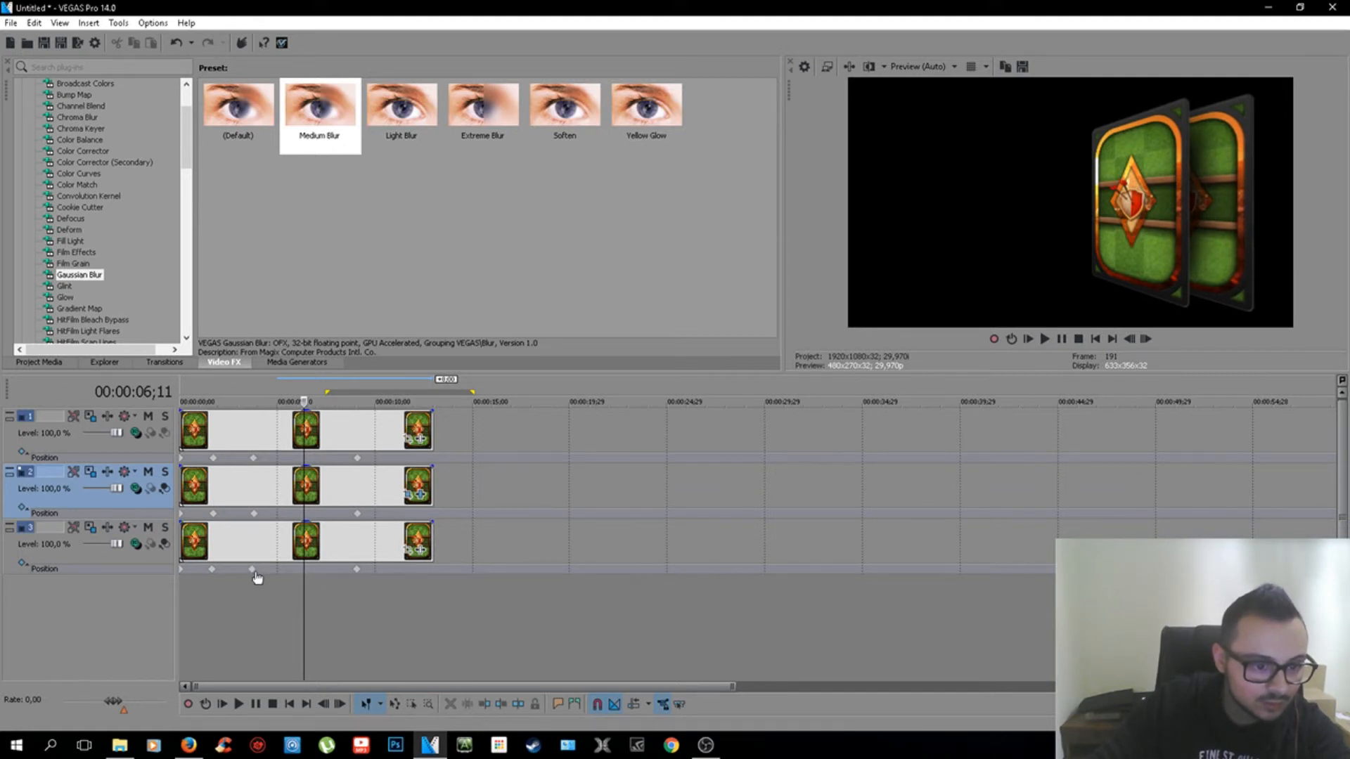
{"action": "left_click_drag", "start_coordinate": [274, 590], "coordinate": [255, 588]}
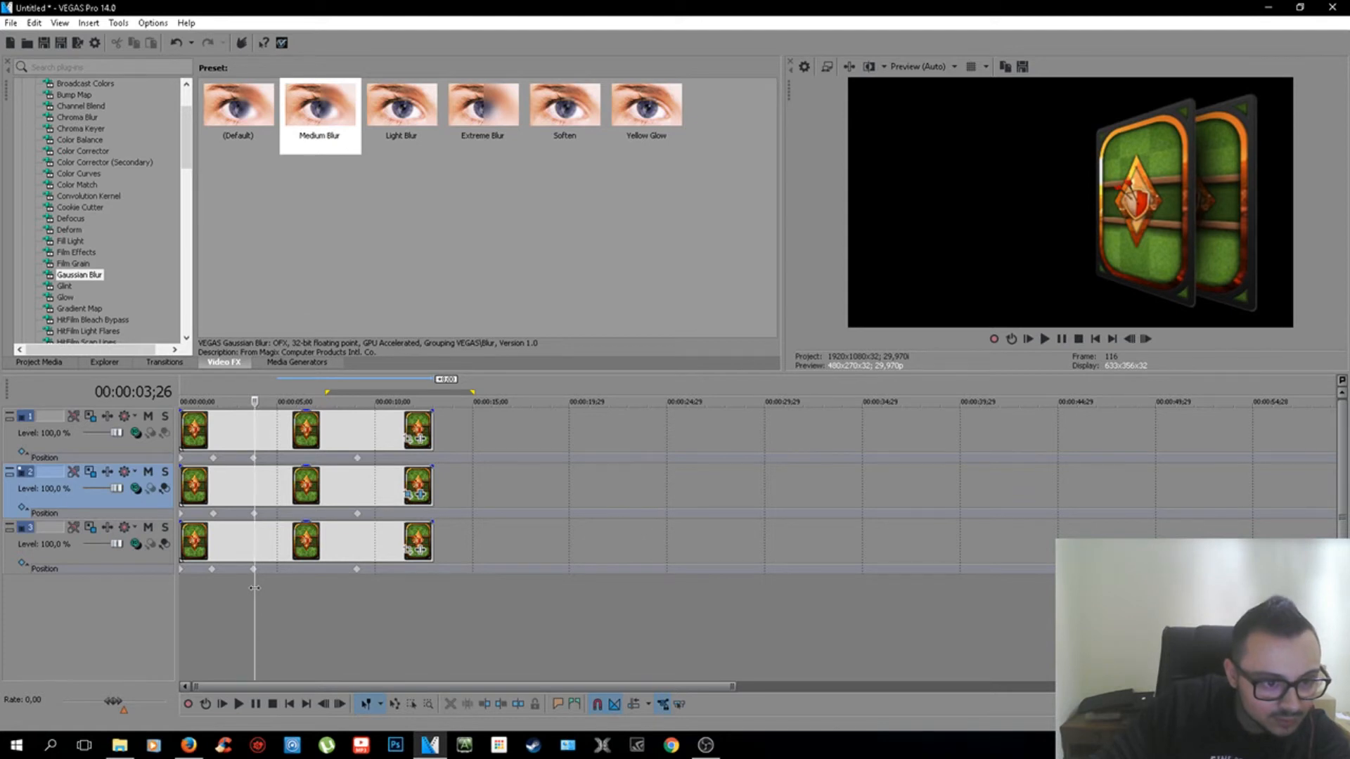
{"action": "left_click", "coordinate": [254, 570]}
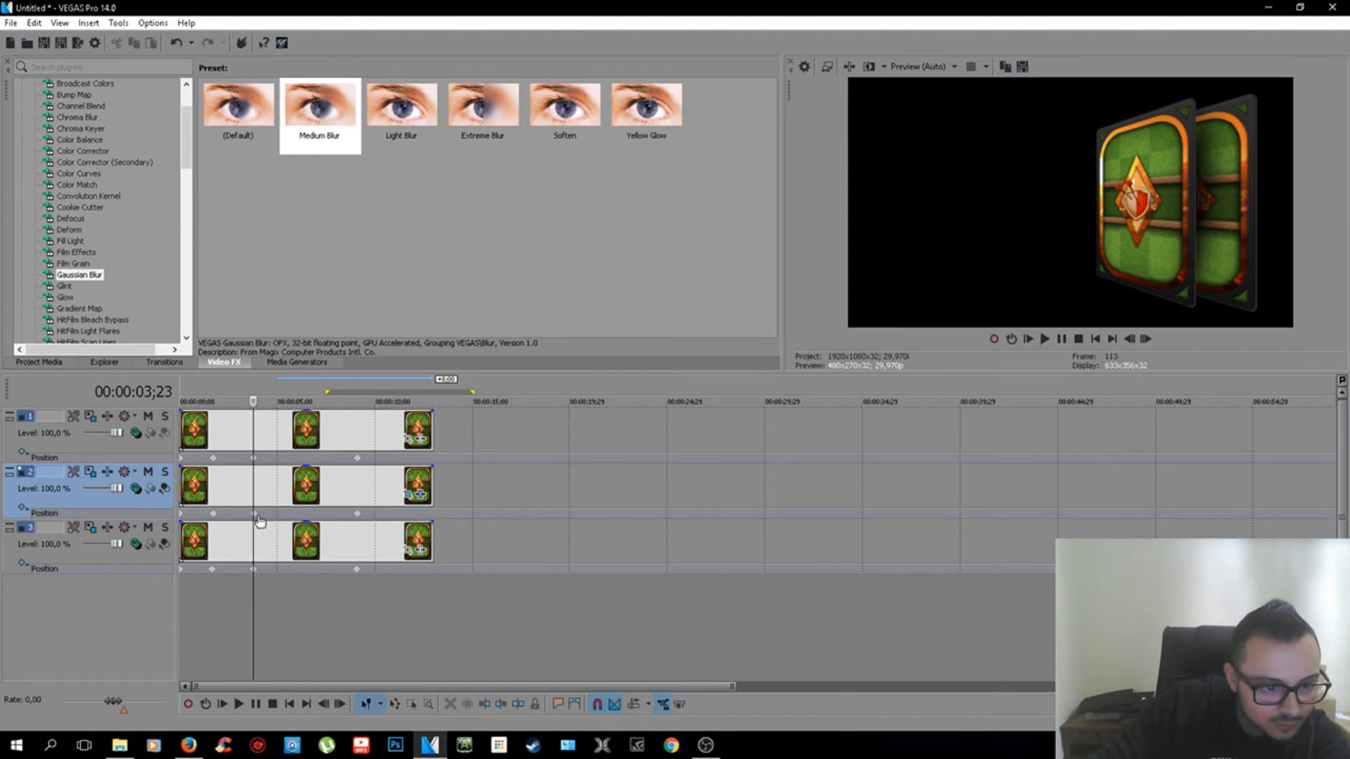
Step: Move the last motion keyframe on all three card tracks earlier, aligning them at about 00:00:07;04
{"action": "left_click", "coordinate": [288, 461]}
{"action": "left_click_drag", "start_coordinate": [357, 458], "coordinate": [318, 458]}
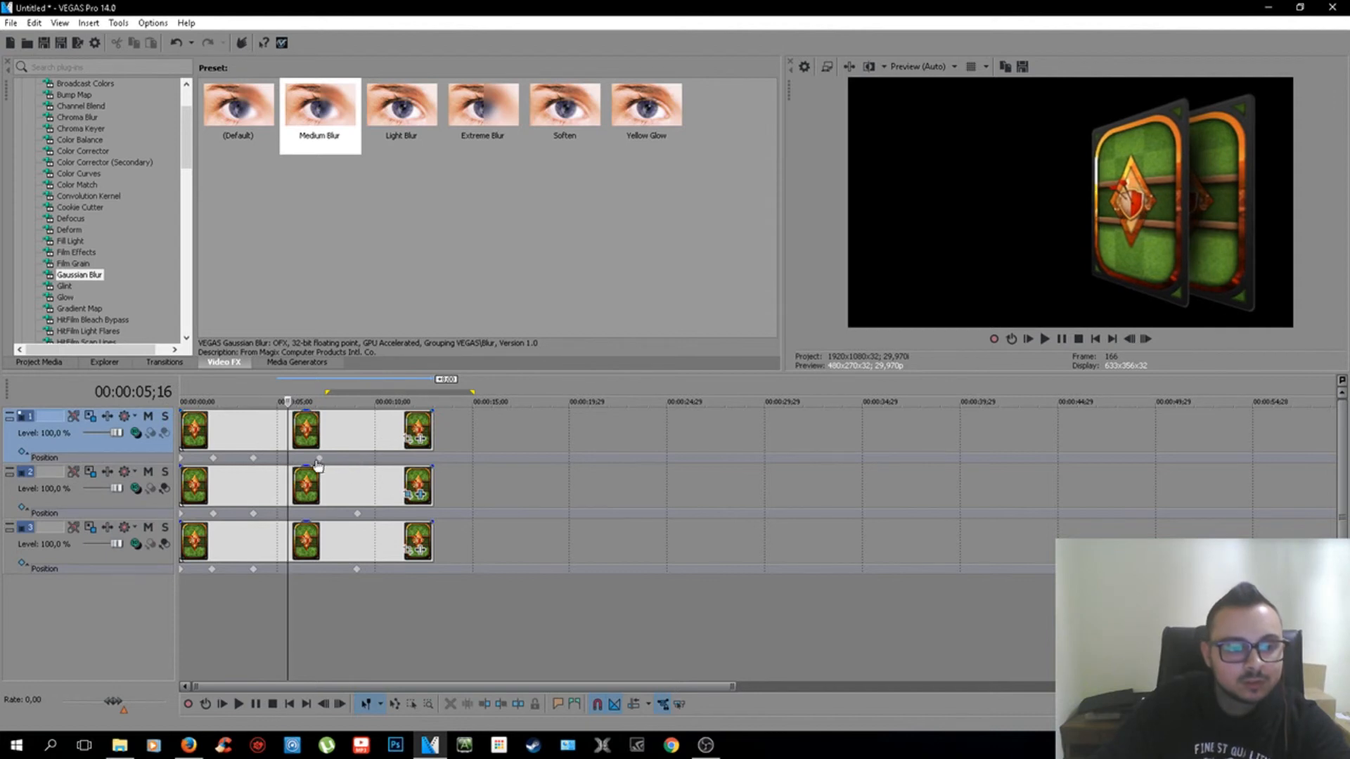
{"action": "left_click_drag", "start_coordinate": [357, 514], "coordinate": [319, 513]}
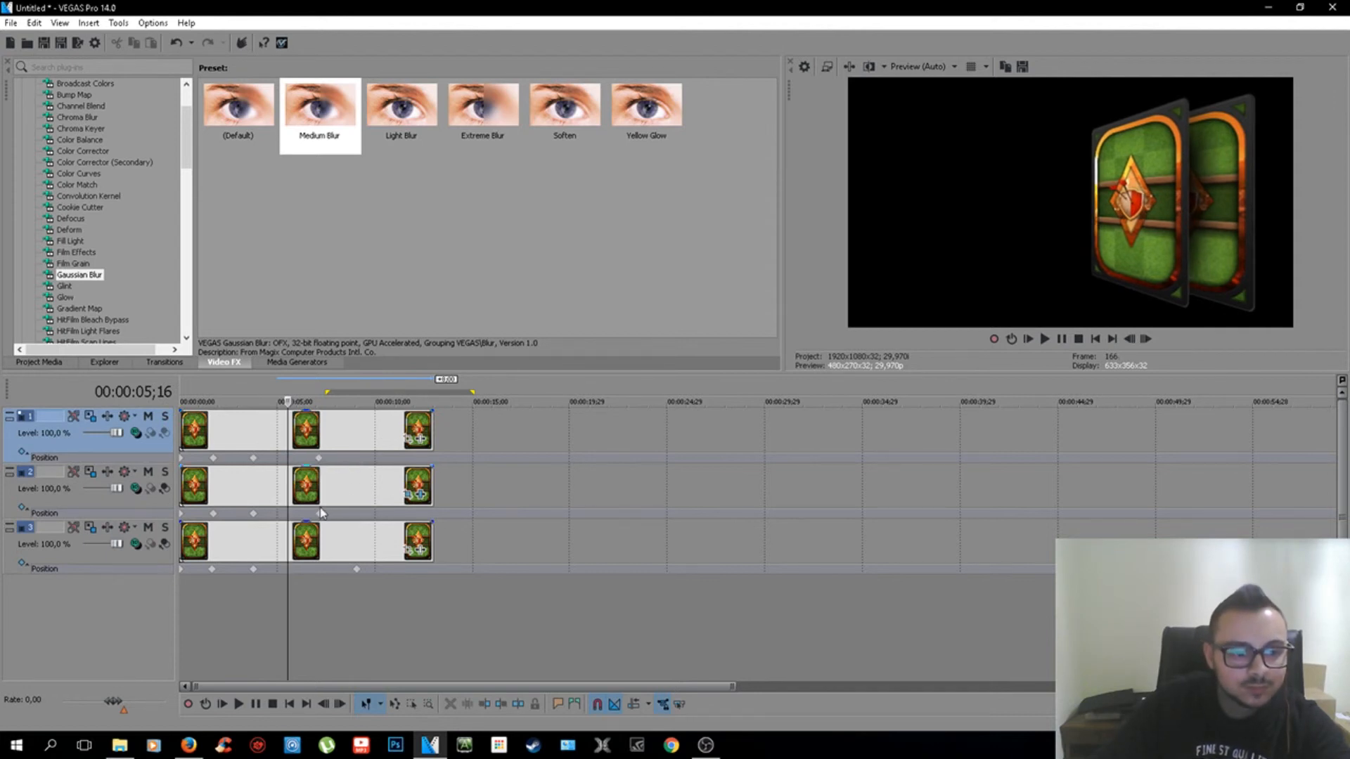
{"action": "left_click", "coordinate": [298, 576]}
{"action": "left_click_drag", "start_coordinate": [316, 576], "coordinate": [319, 485]}
{"action": "double_click", "coordinate": [319, 569]}
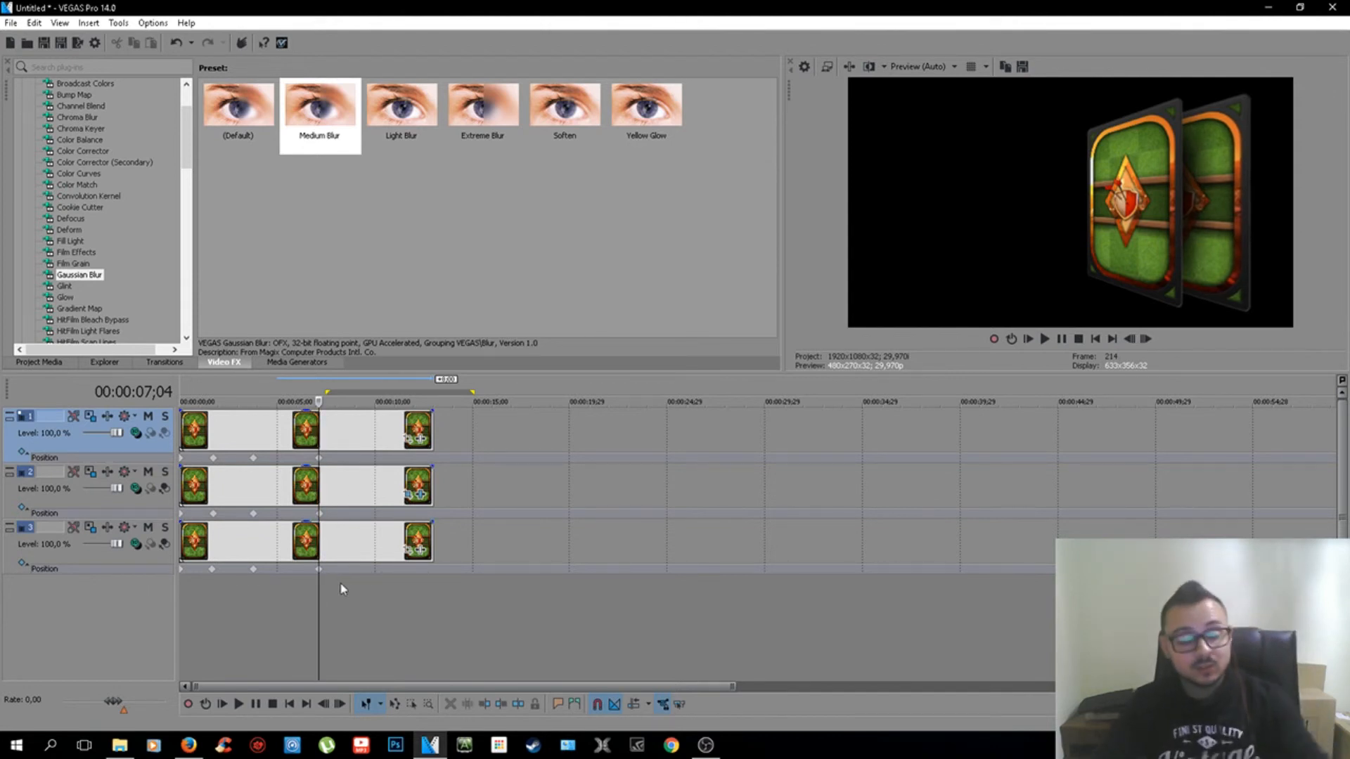
Step: Play the retimed card animation from the third keyframe and check its motion
{"action": "left_click", "coordinate": [253, 589]}
{"action": "left_click", "coordinate": [224, 706]}
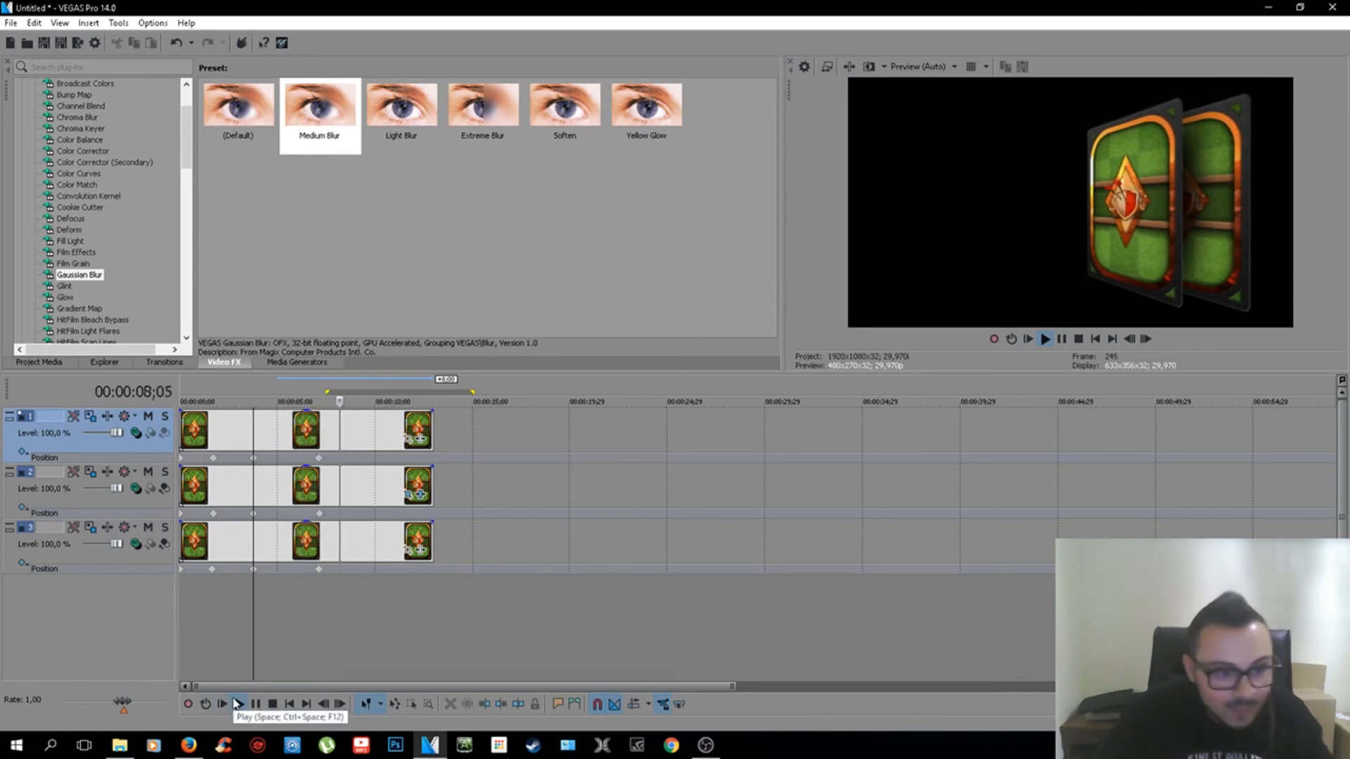
{"action": "left_click", "coordinate": [244, 635]}
{"action": "left_click", "coordinate": [257, 707]}
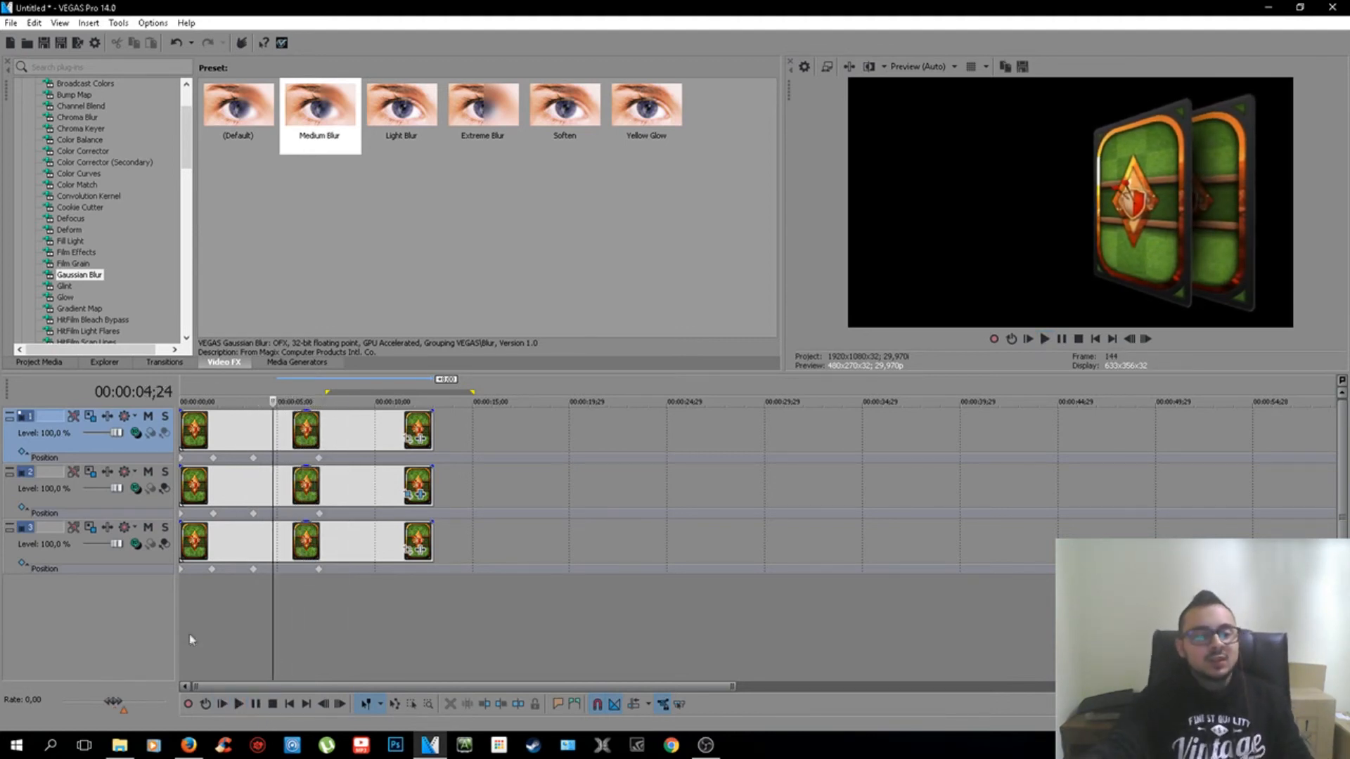
{"action": "right_click", "coordinate": [113, 627]}
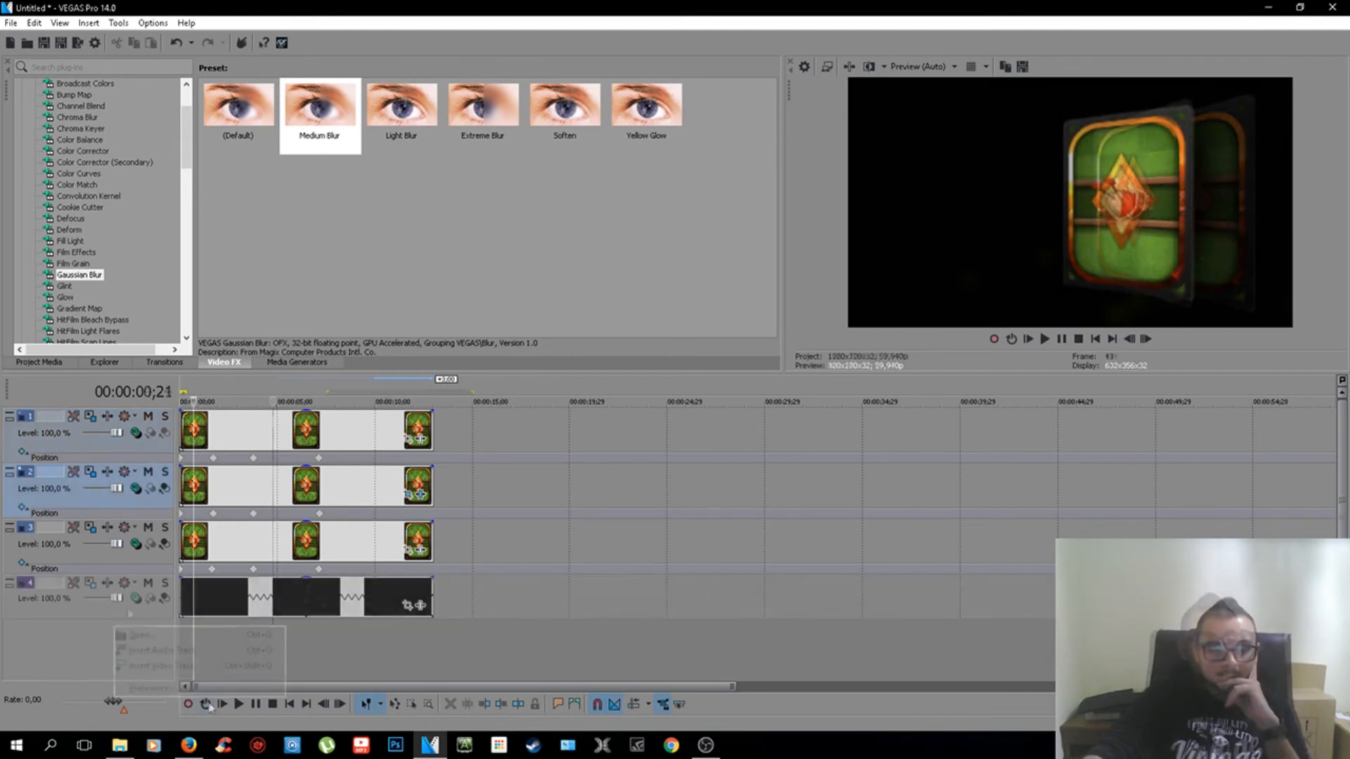
Step: Play the card animation over the particle background on Track 4 and inspect the frame at 00:00:04;07
{"action": "left_click", "coordinate": [221, 706]}
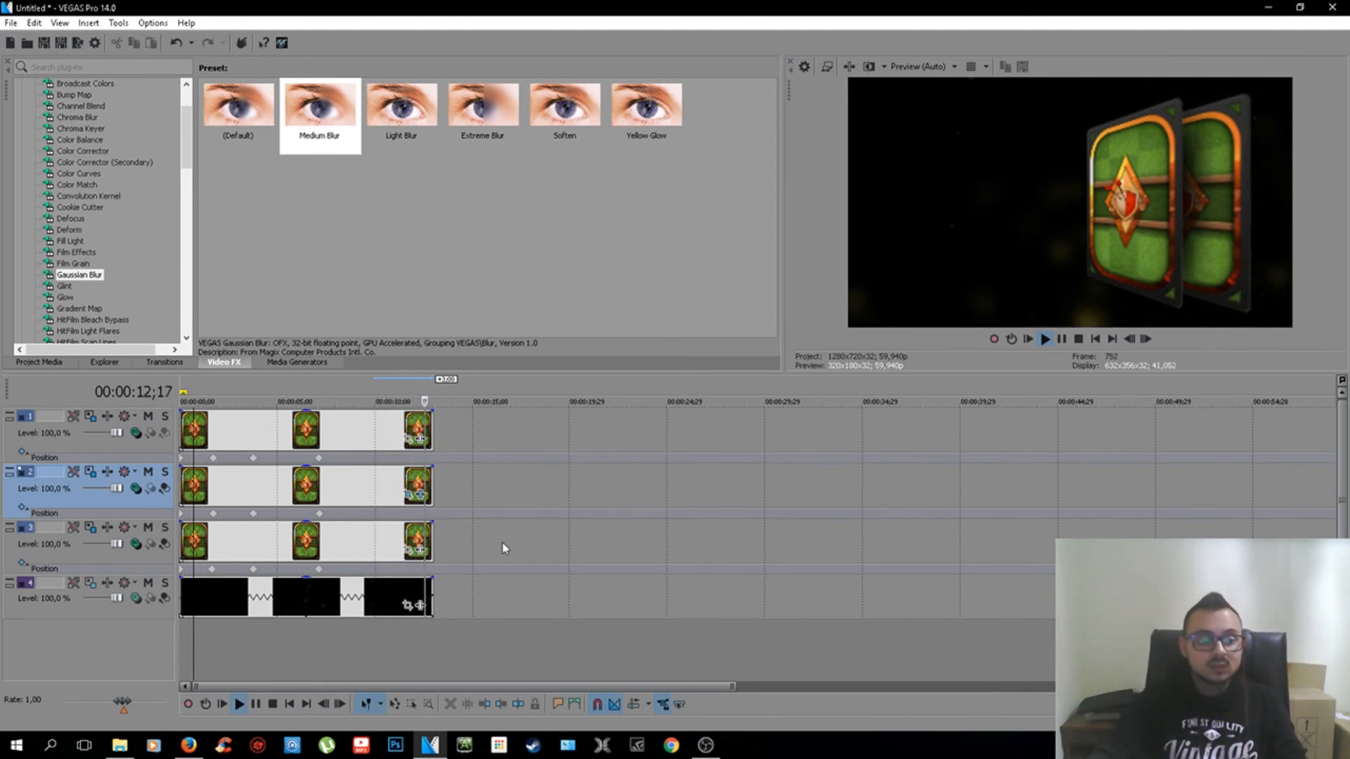
{"action": "left_click", "coordinate": [255, 703]}
{"action": "left_click", "coordinate": [259, 635]}
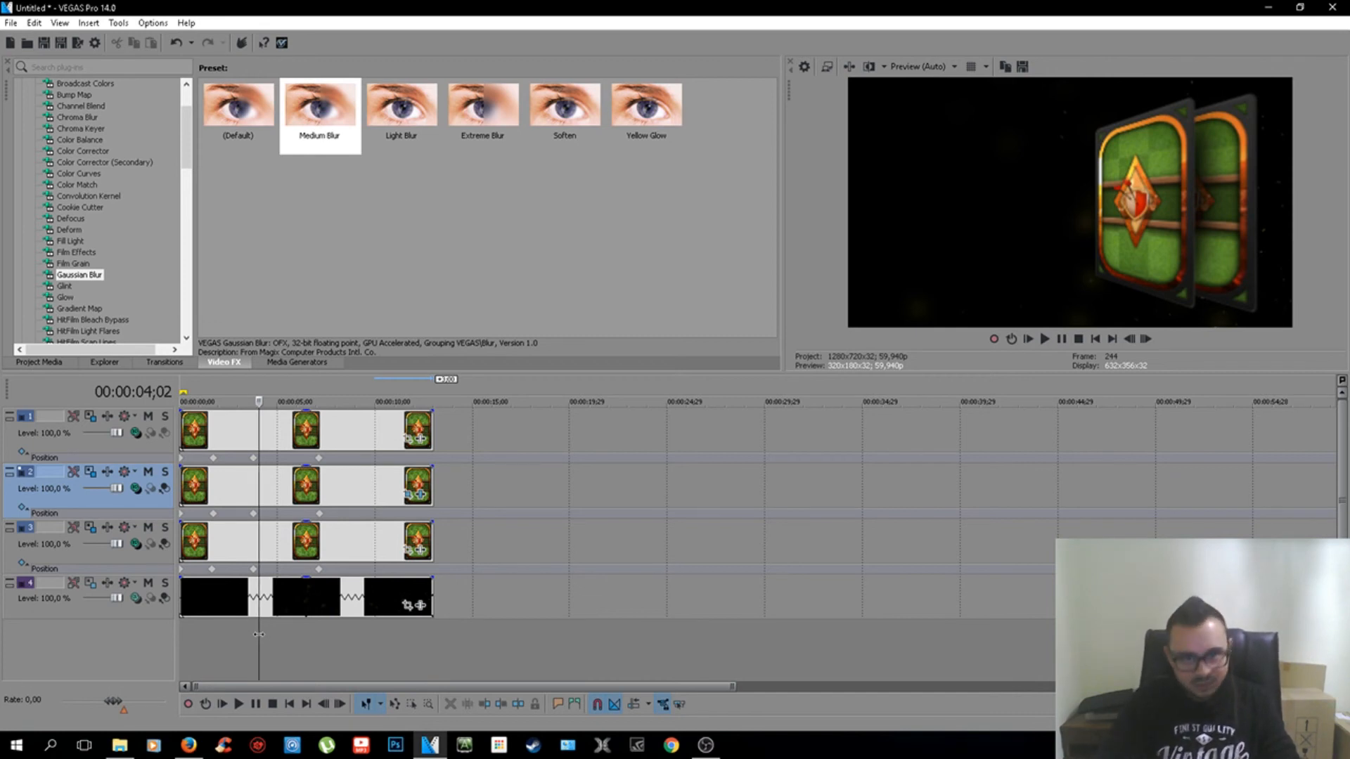
{"action": "mouse_move", "coordinate": [259, 635]}
{"action": "left_mouse_down"}
{"action": "mouse_move", "coordinate": [247, 632]}
{"action": "mouse_move", "coordinate": [314, 623]}
{"action": "mouse_move", "coordinate": [262, 627]}
{"action": "left_mouse_up"}
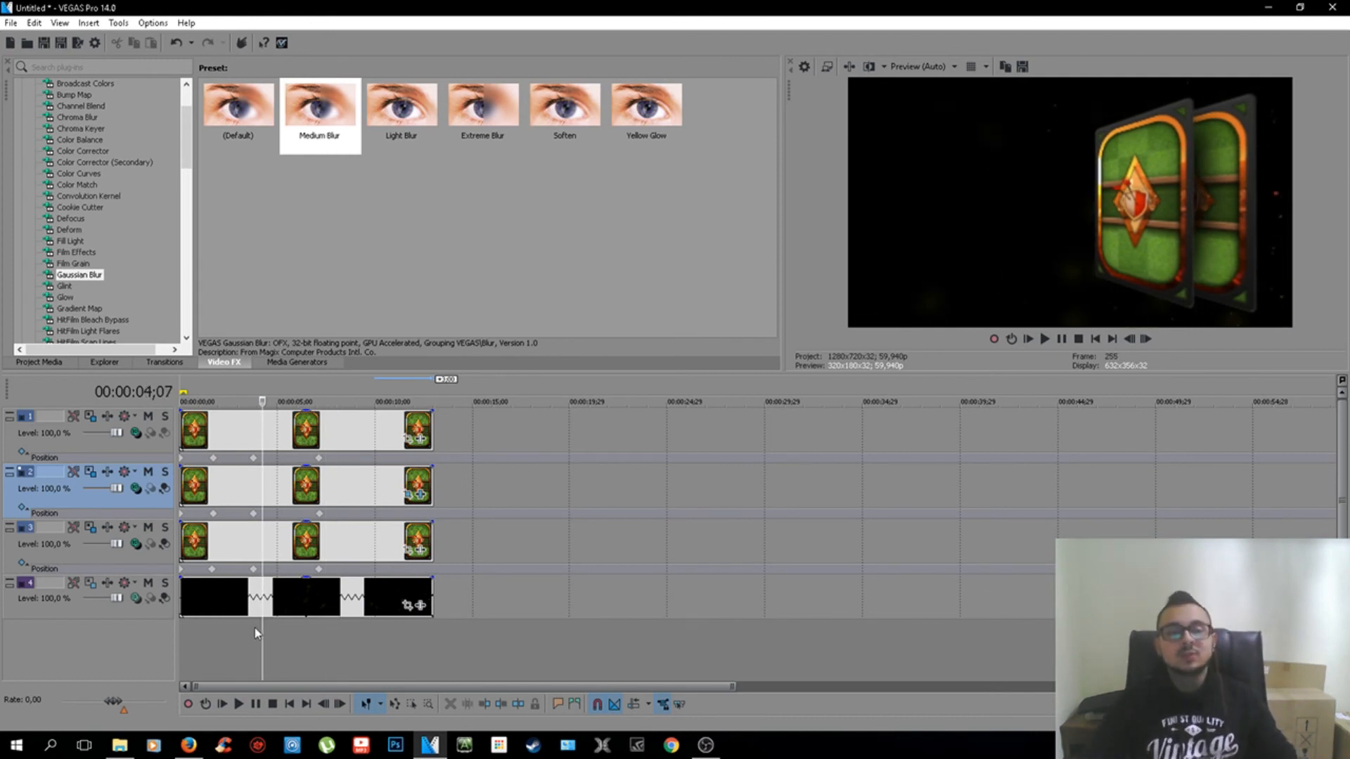